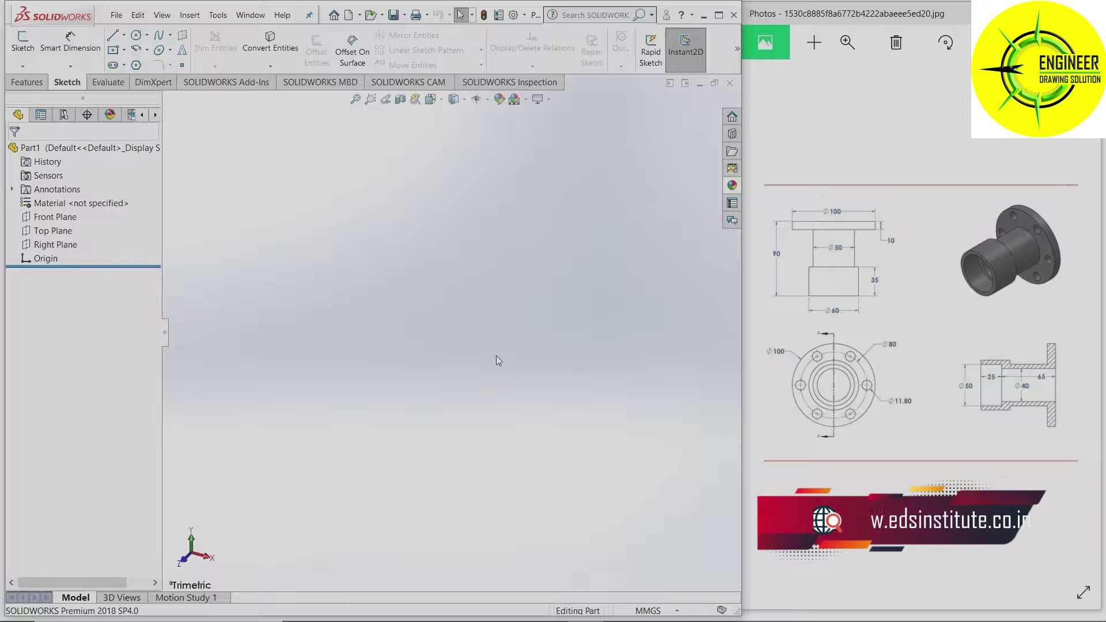
Start a sketch on the Front Plane with a horizontal centreline through the origin.
left_click(44, 218)
left_click(52, 197)
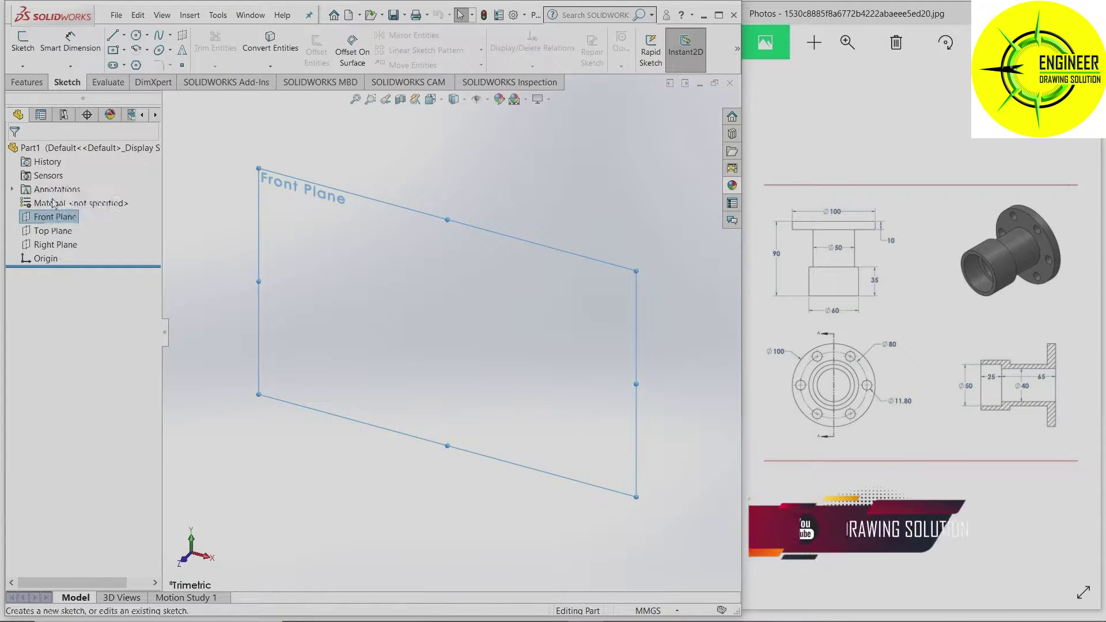
left_click(114, 36)
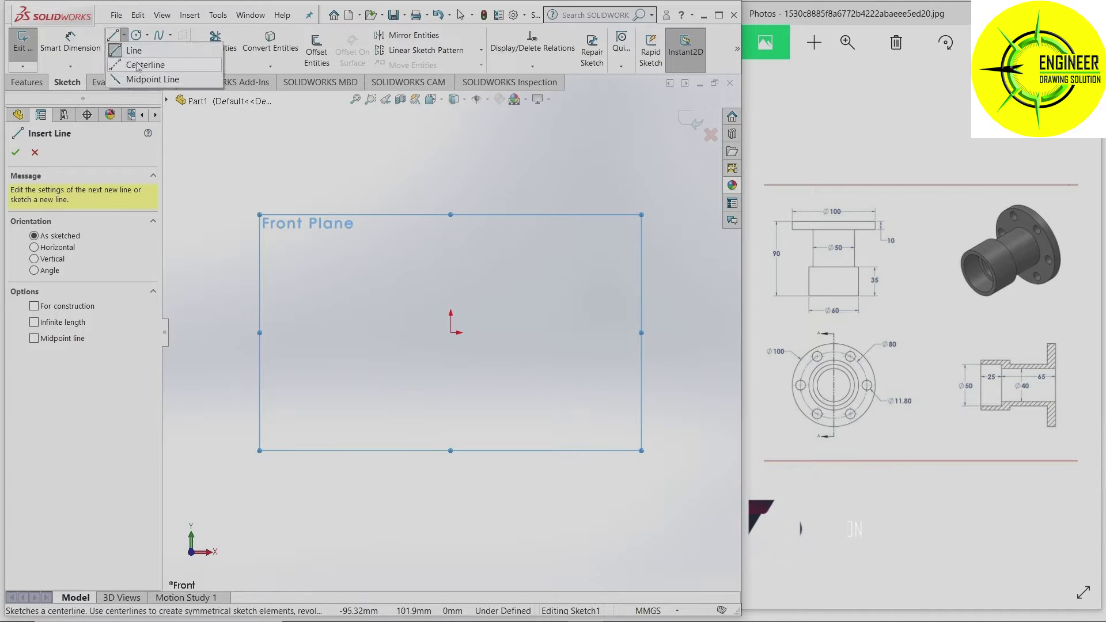
left_click(135, 37)
left_click(324, 333)
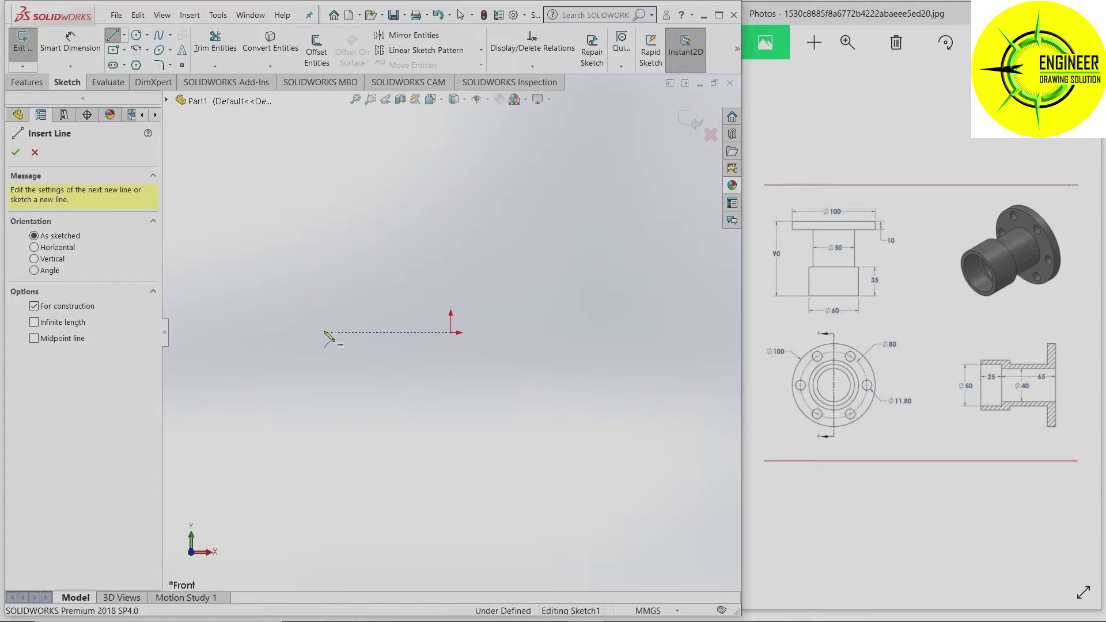
left_click(627, 332)
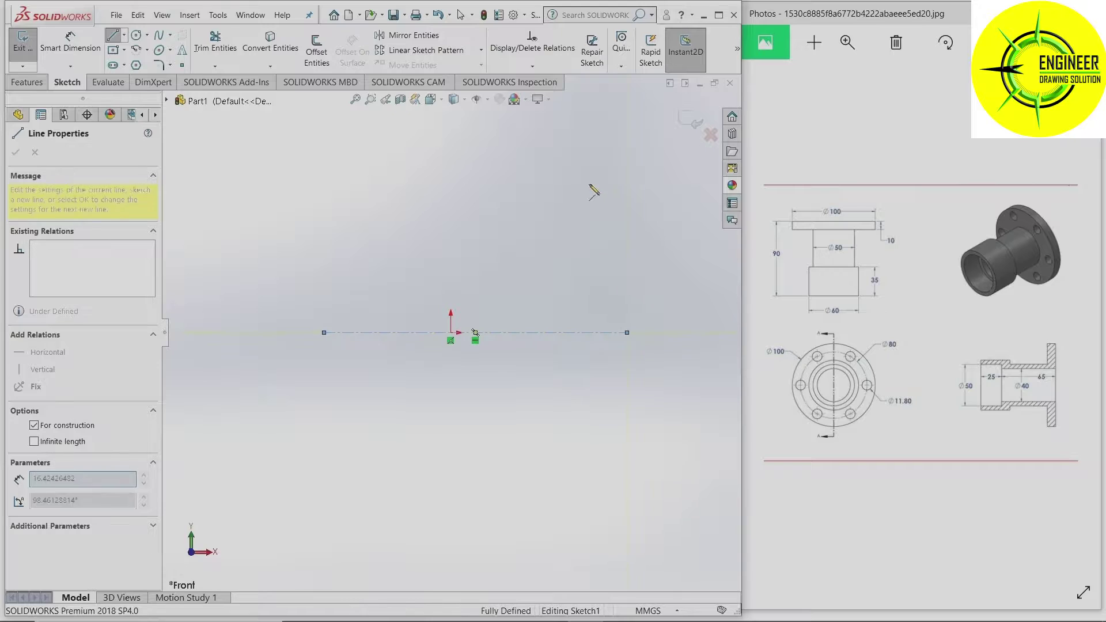
right_click(593, 185)
left_click(604, 192)
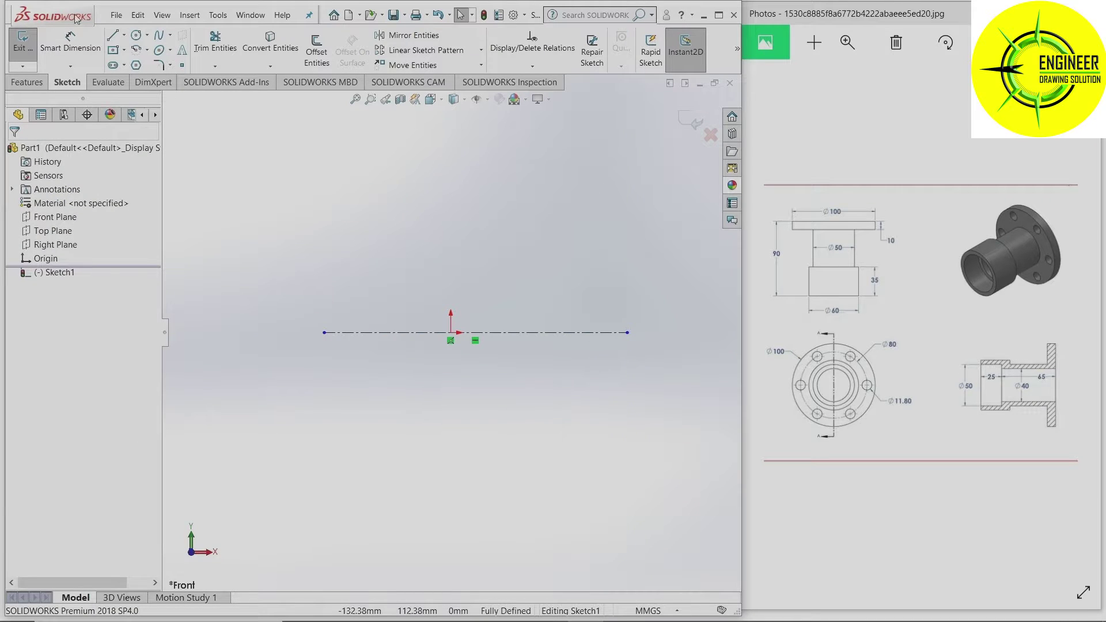
Draw a vertical line rising from the centreline and dimension it to 25 mm.
left_click(113, 38)
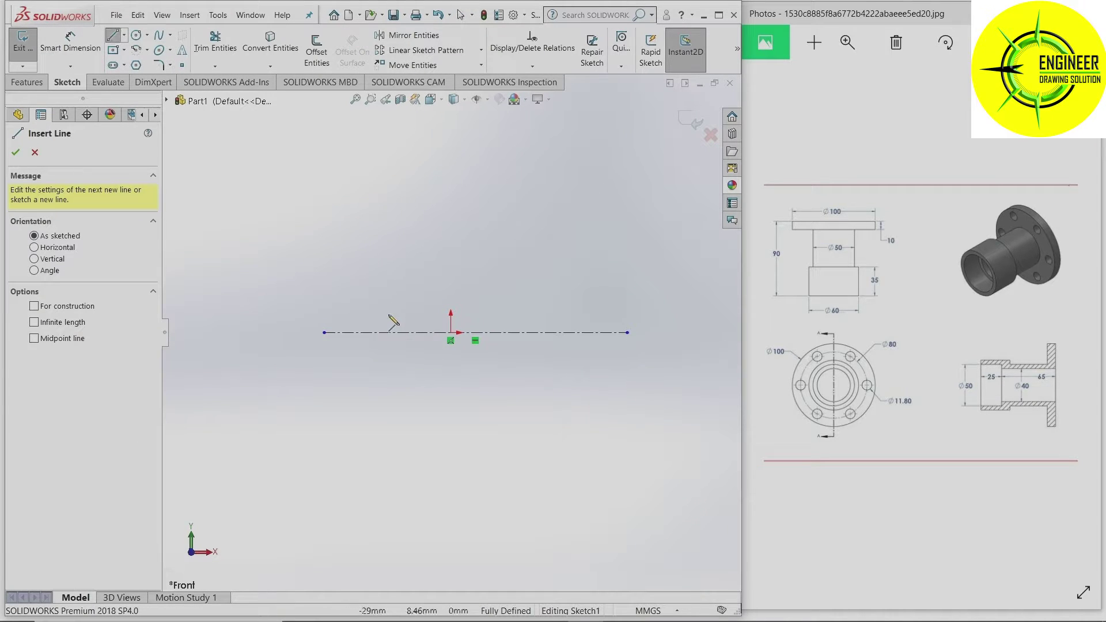
left_click(370, 332)
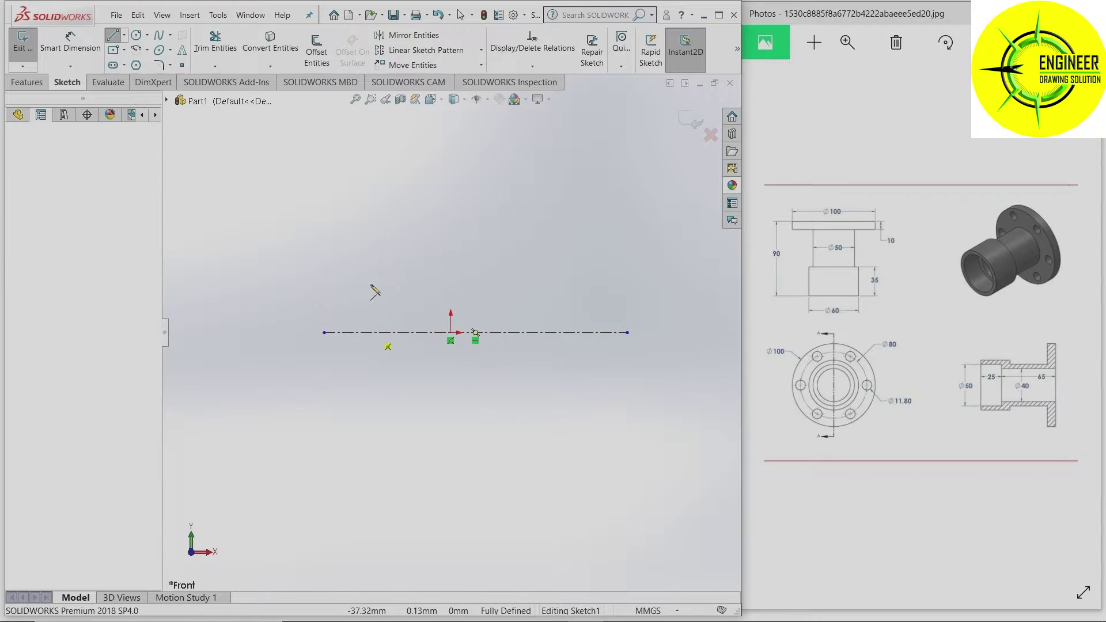
left_click(371, 255)
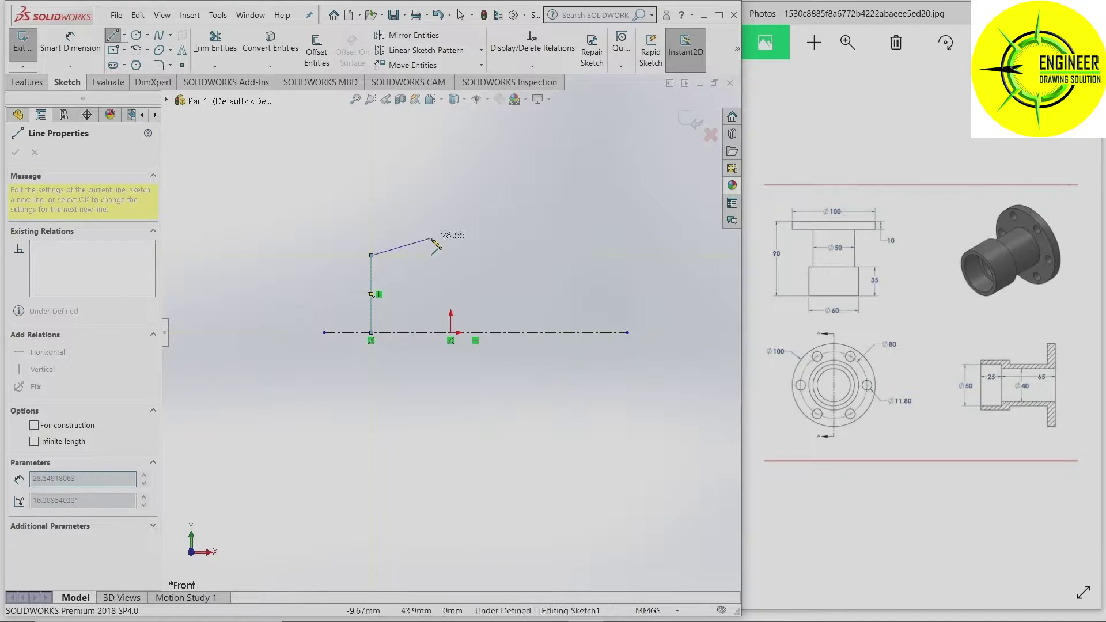
right_click(453, 252)
left_click(461, 220)
left_click(58, 47)
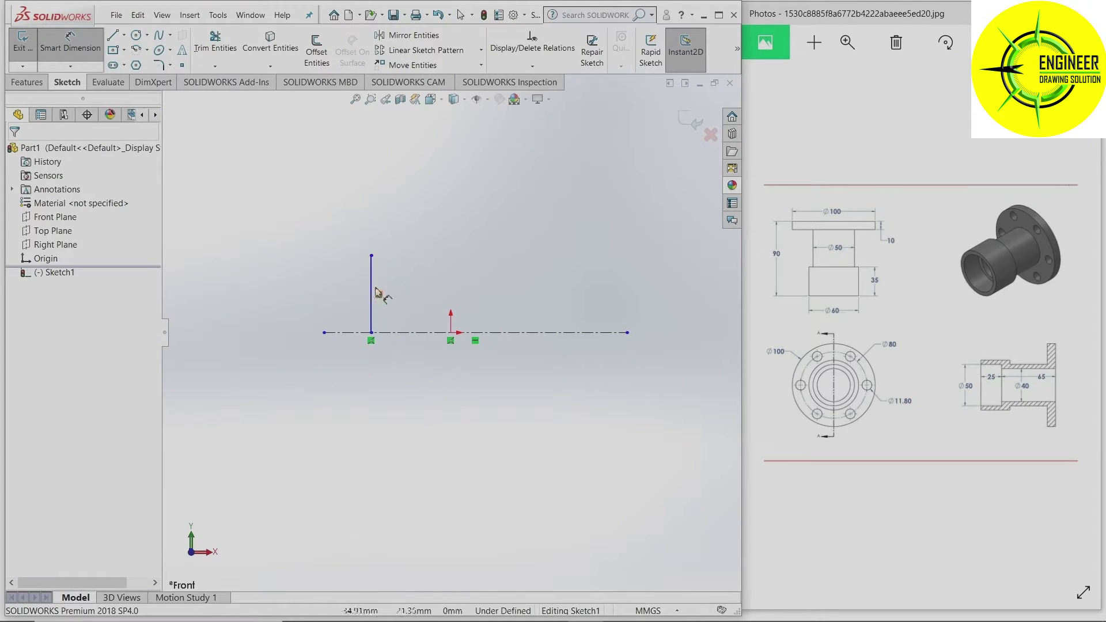
left_click(372, 292)
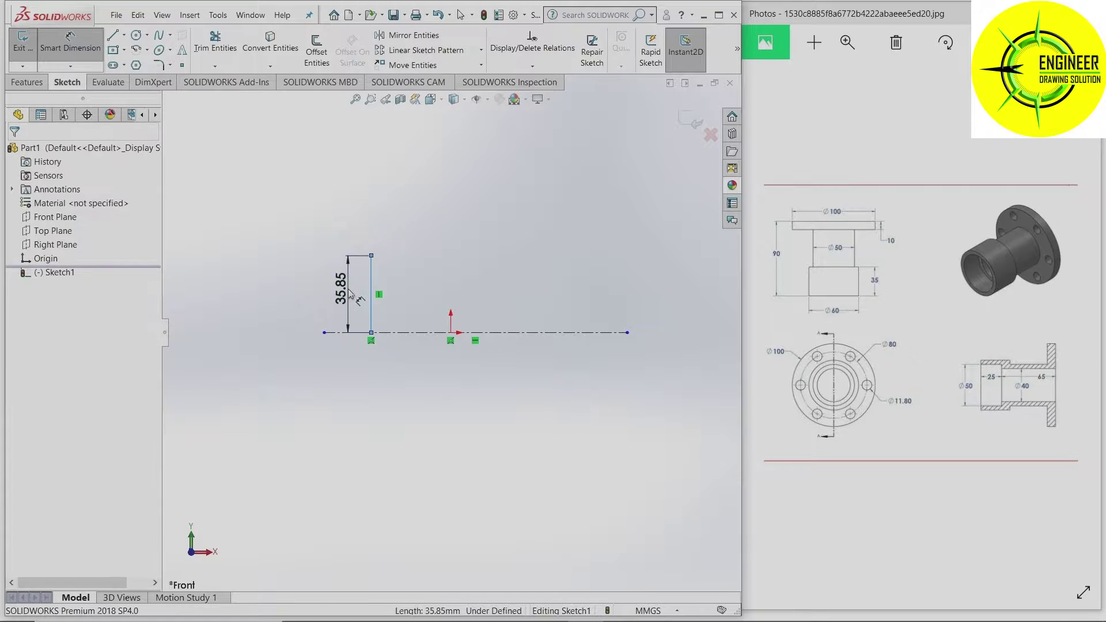
left_click(349, 293)
type("25")
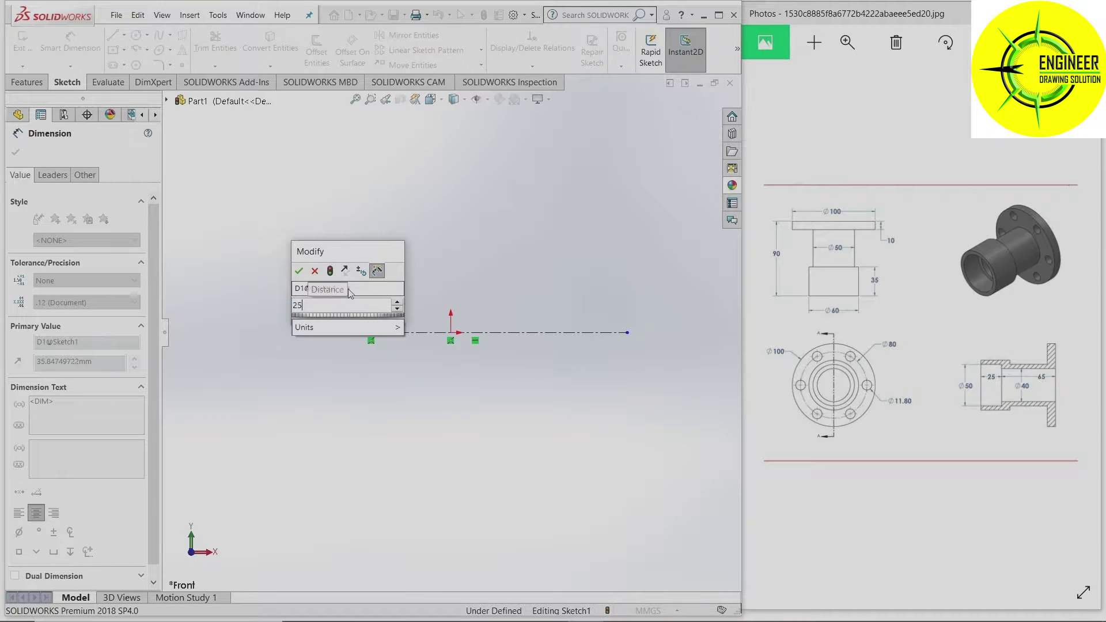
key("Return")
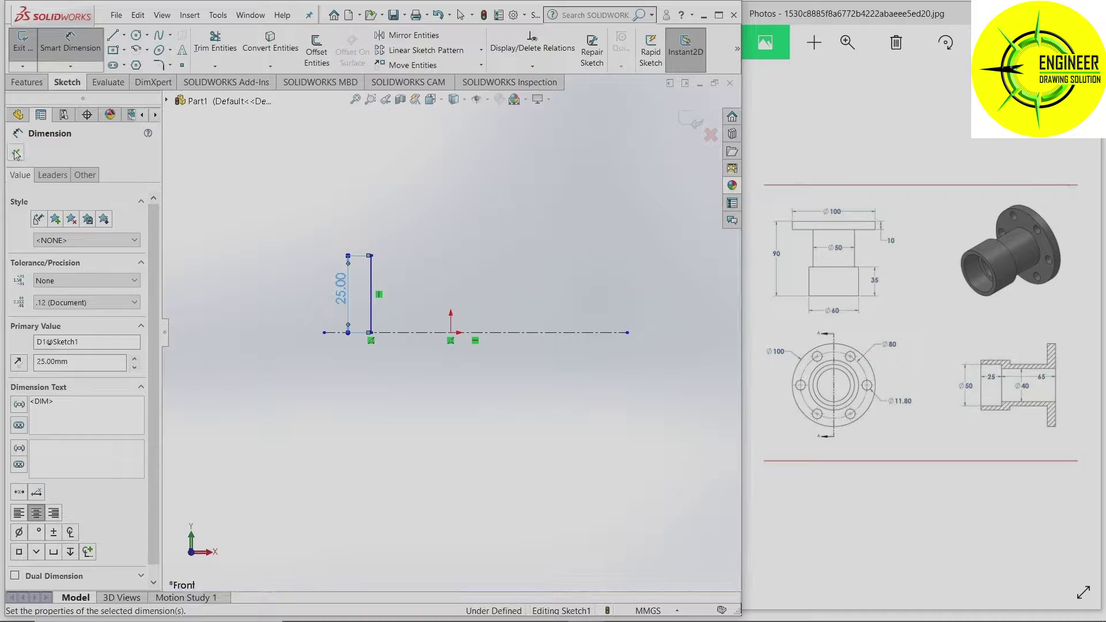
Close the Dimension PropertyManager, keeping the 25 mm vertical line in place.
left_click(16, 153)
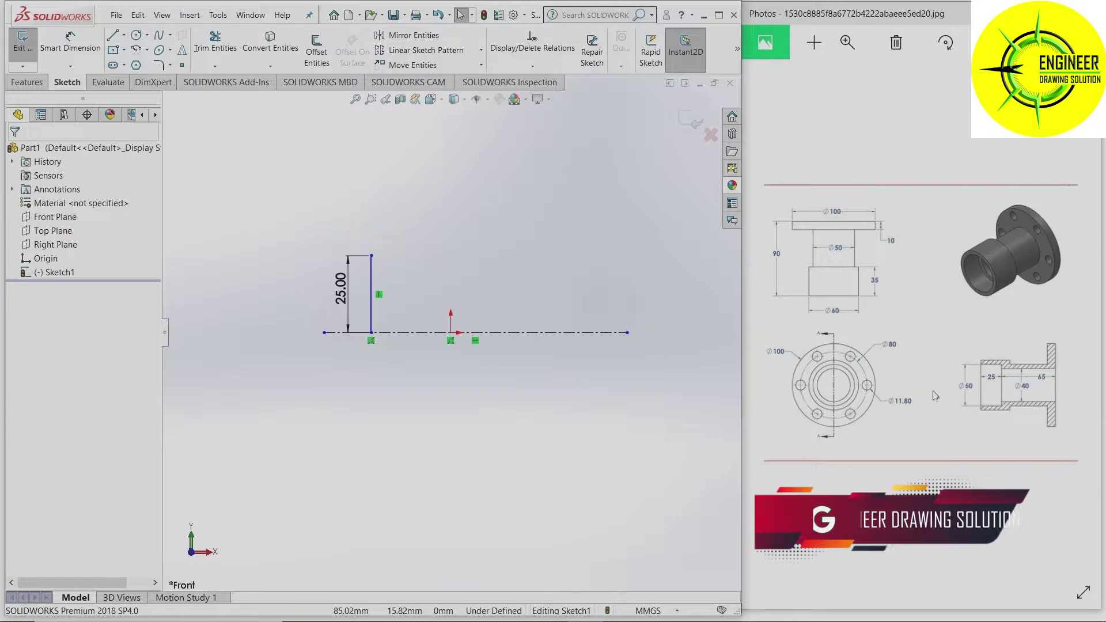
Add a short vertical line at the 25 mm line's top and dimension it to 5 mm.
left_click(110, 37)
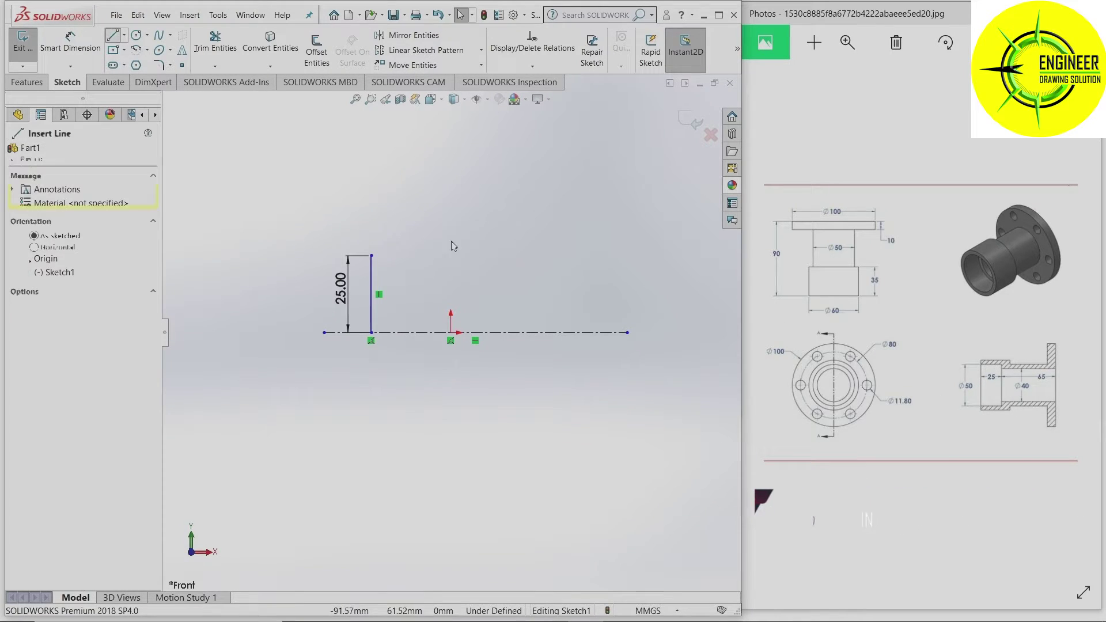
left_click(372, 256)
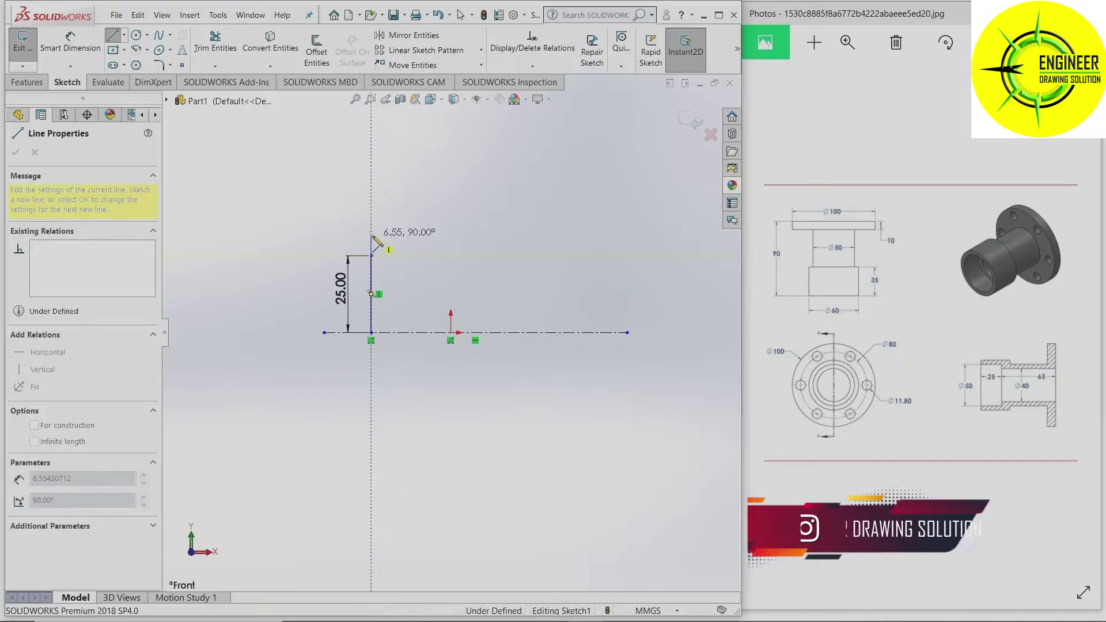
right_click(333, 204)
left_click(355, 212)
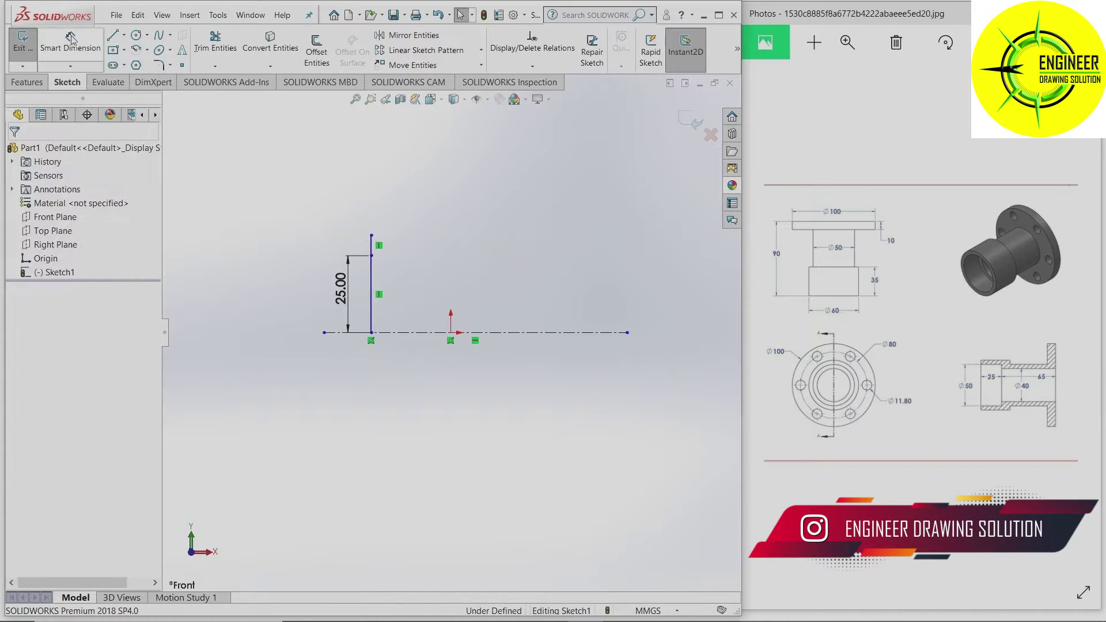
left_click(372, 246)
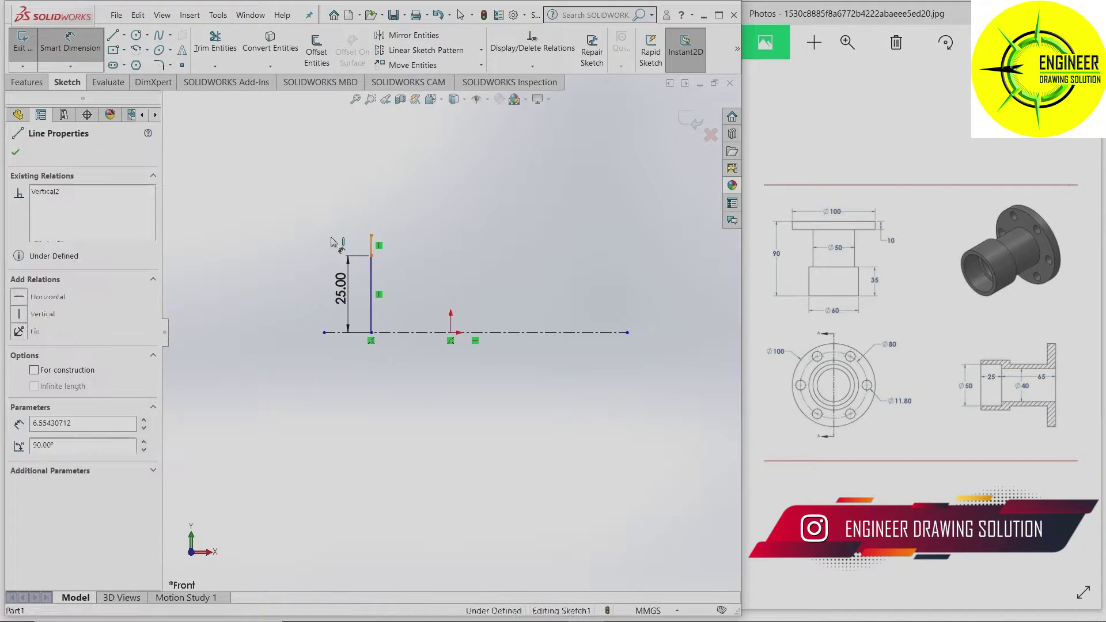
left_click(331, 241)
type("5")
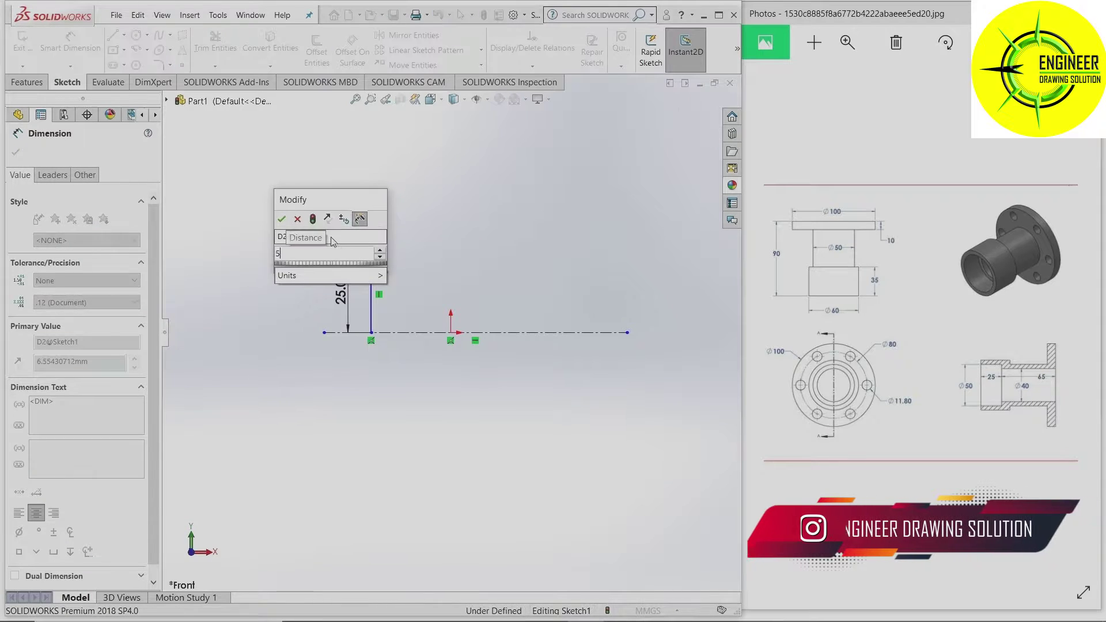
key("Return")
left_click(15, 153)
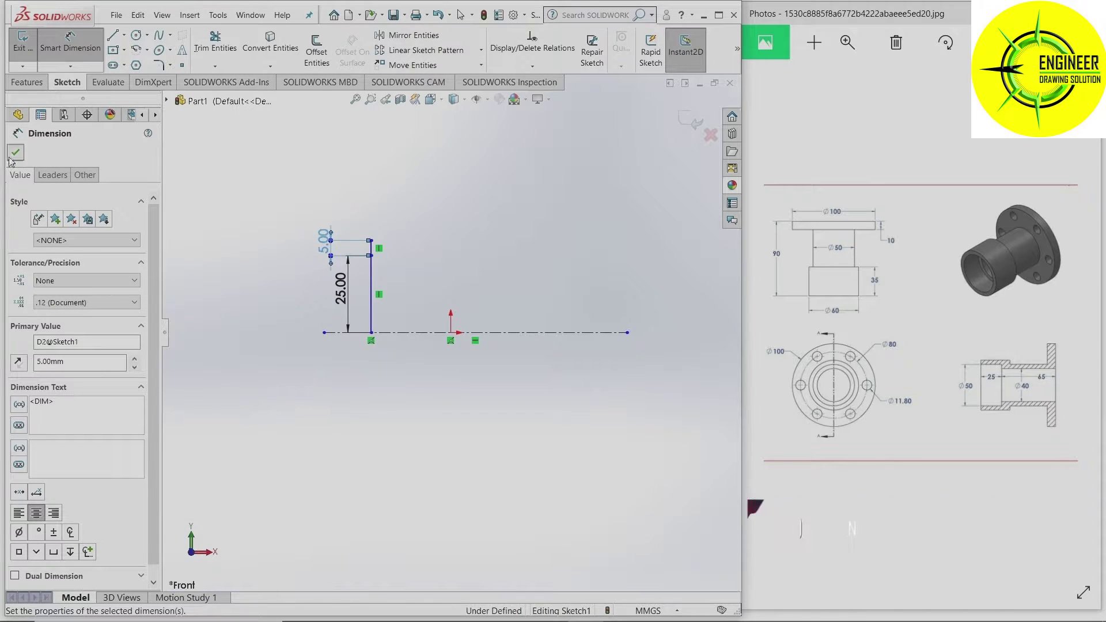
Delete the 25 mm vertical line together with its dimension.
left_click(372, 285)
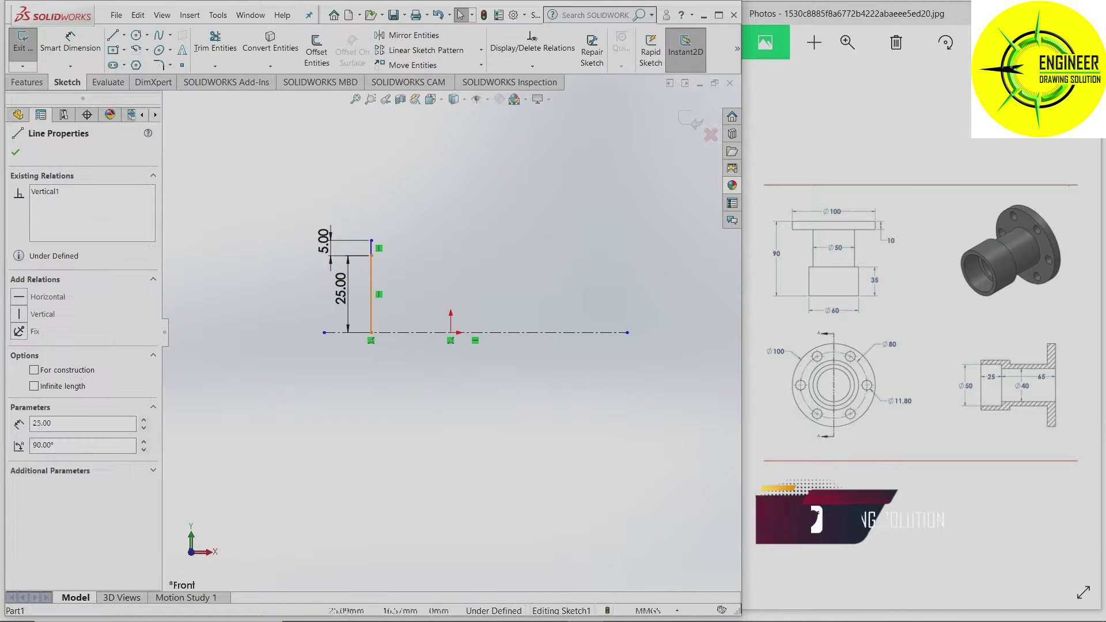
key("Delete")
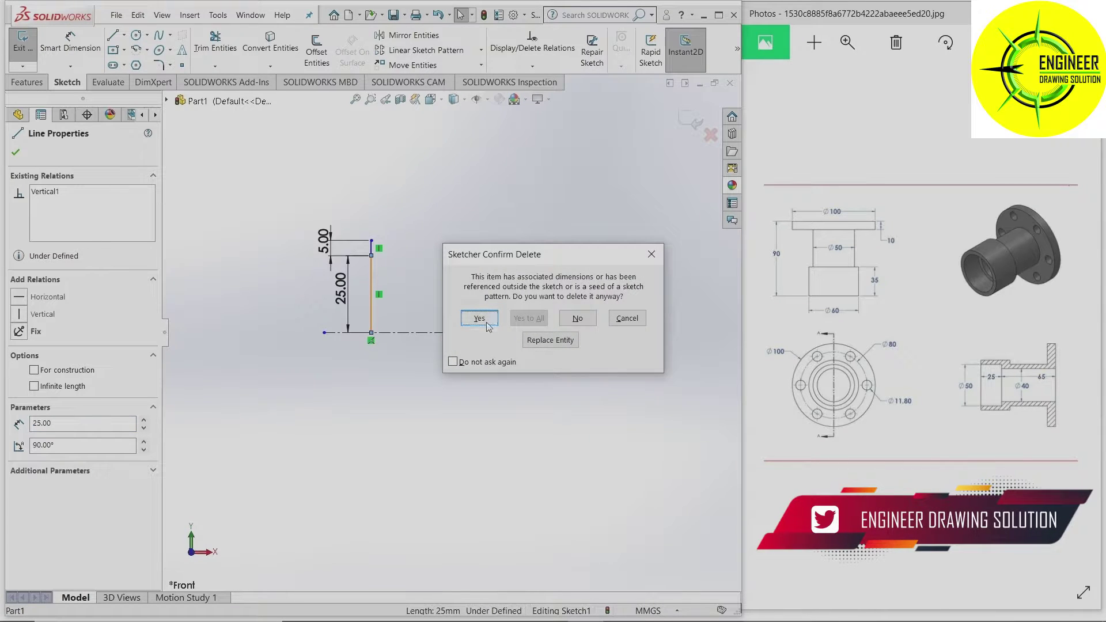
left_click(479, 318)
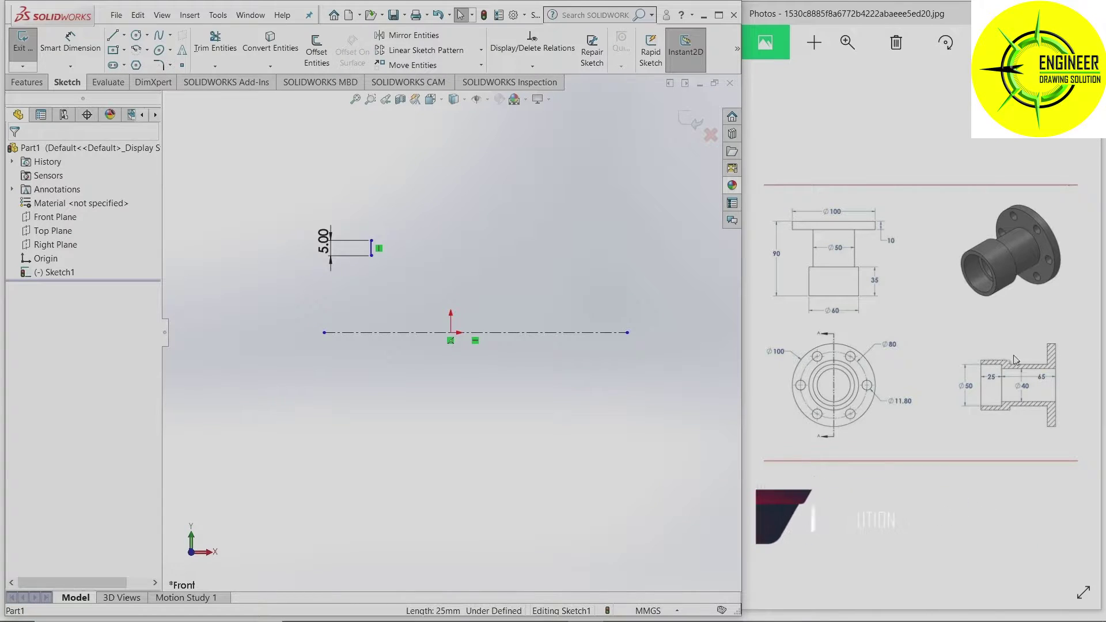
Draw a horizontal line right from the 5 mm line's top and dimension it to 35 mm.
left_click(113, 35)
left_click(371, 241)
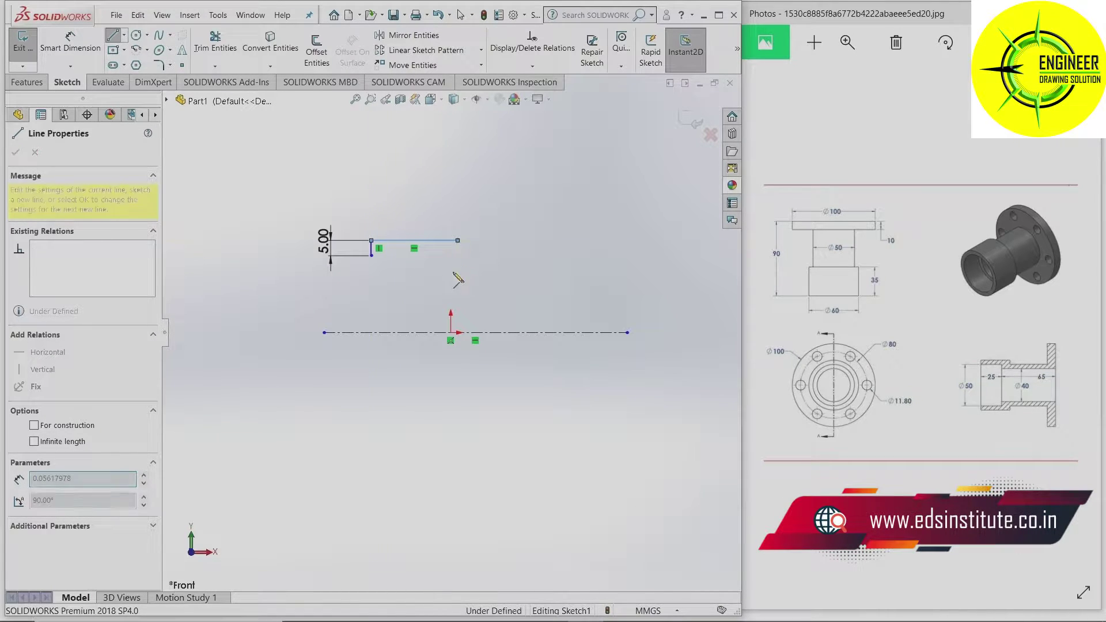
right_click(400, 178)
left_click(399, 174)
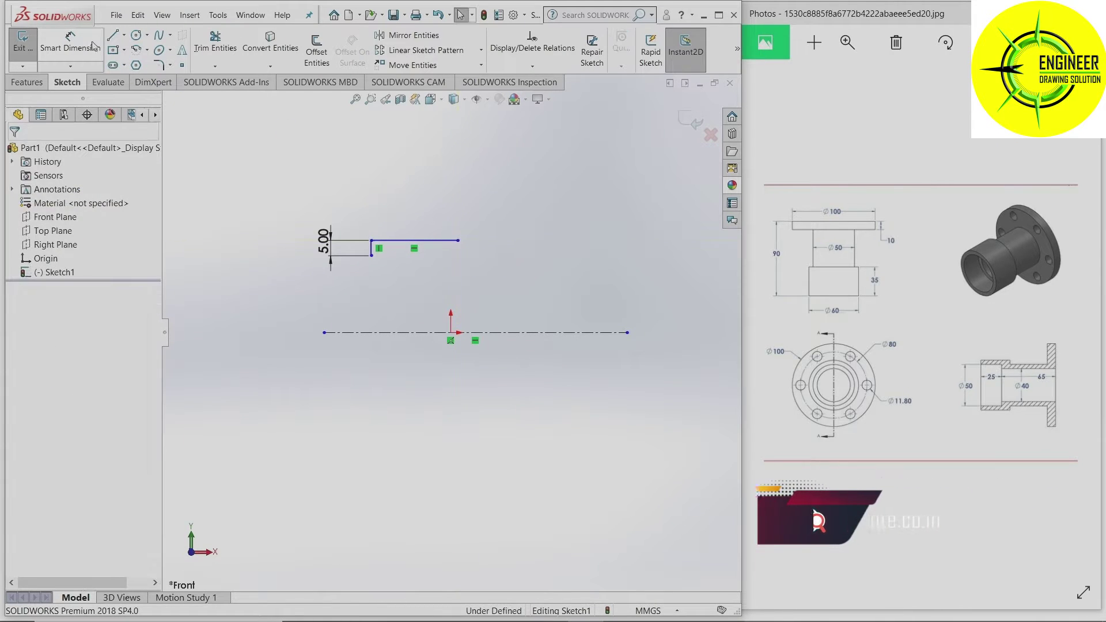
left_click(69, 43)
left_click(440, 241)
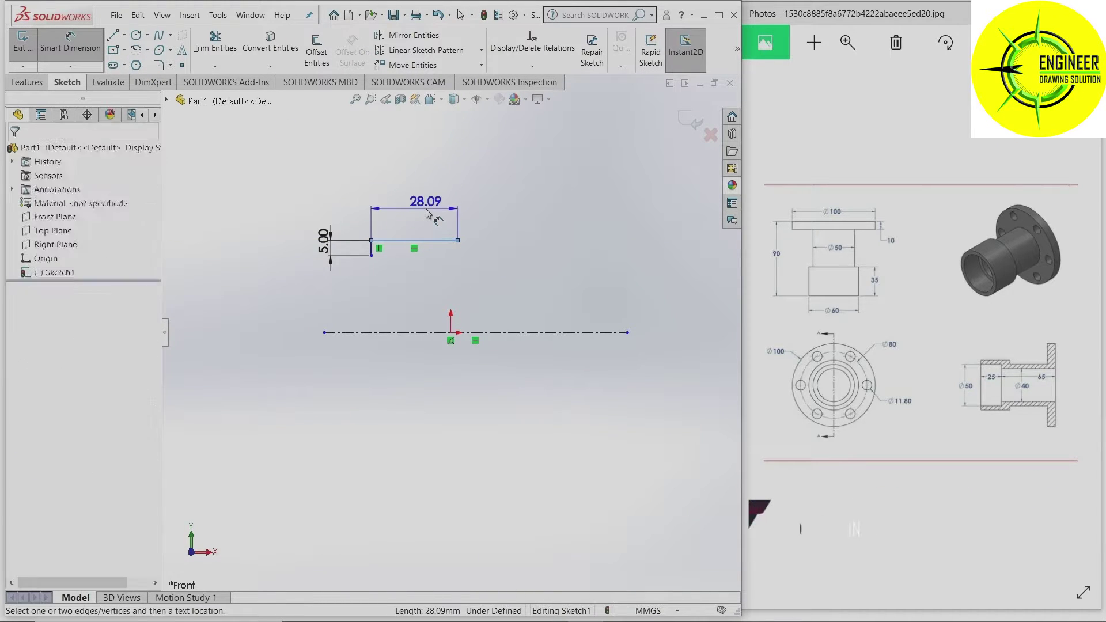
left_click(427, 209)
type("35")
key("Return")
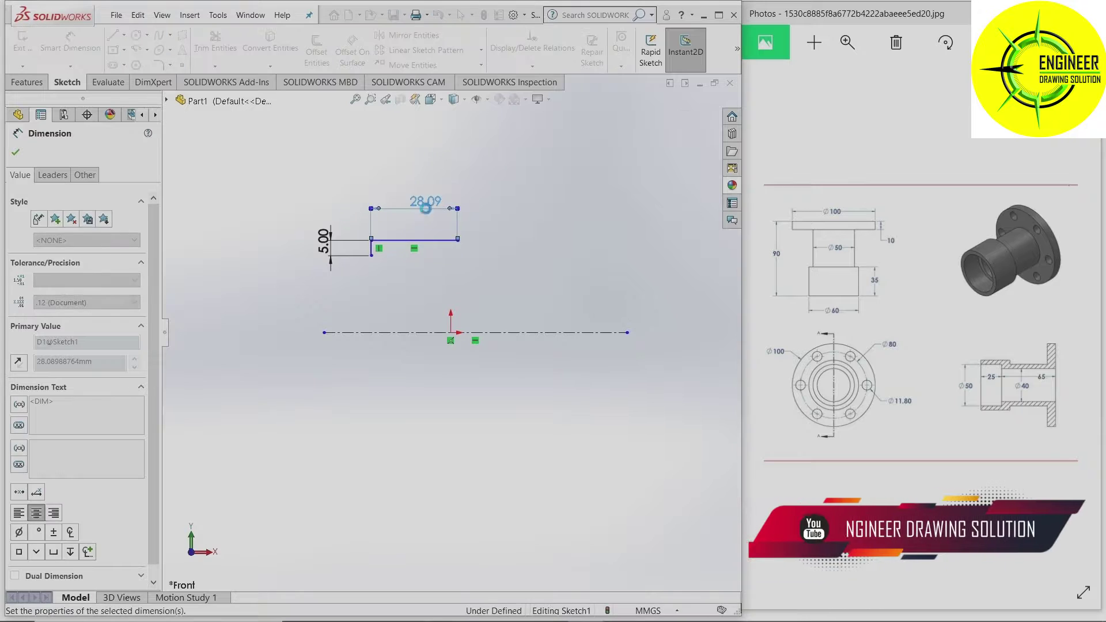
right_click(330, 200)
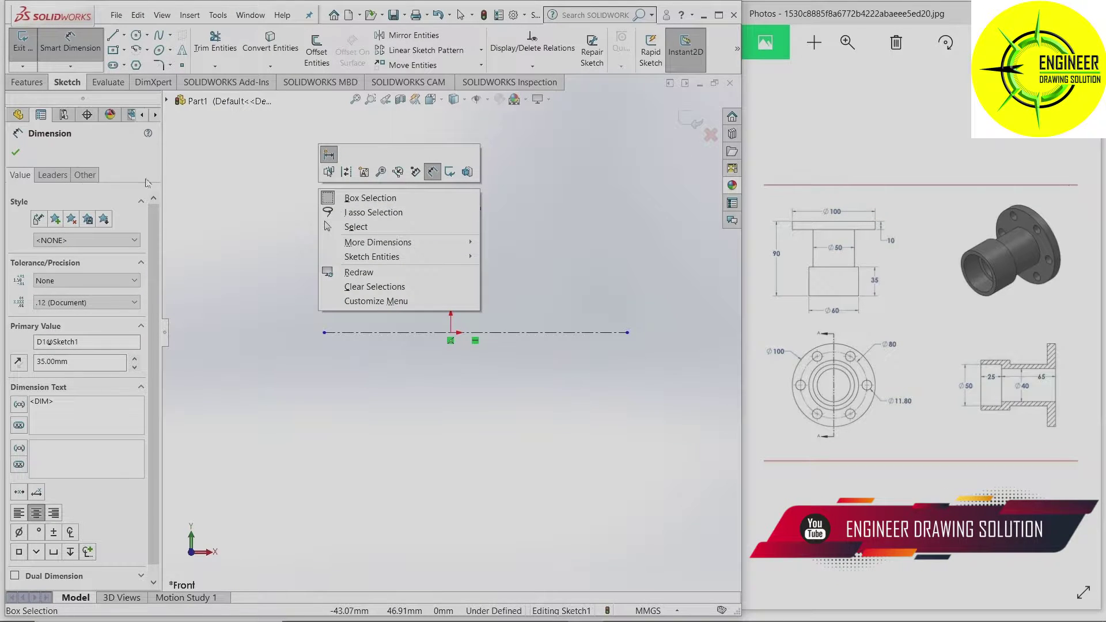
left_click(356, 227)
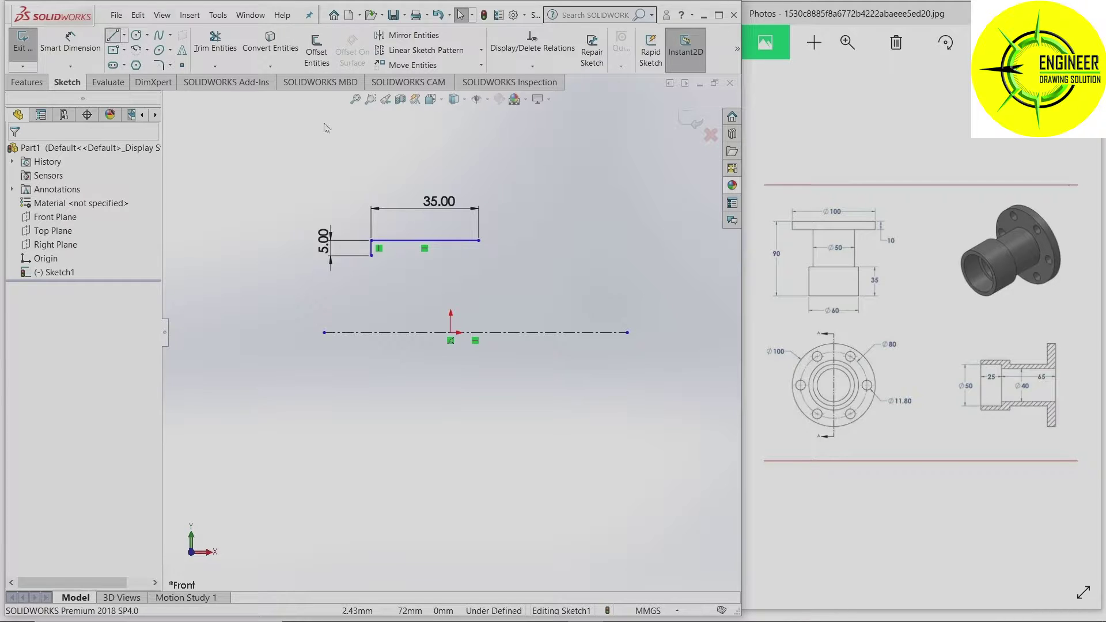
Draw a short vertical step down from the 35 mm line's right endpoint.
left_click(479, 241)
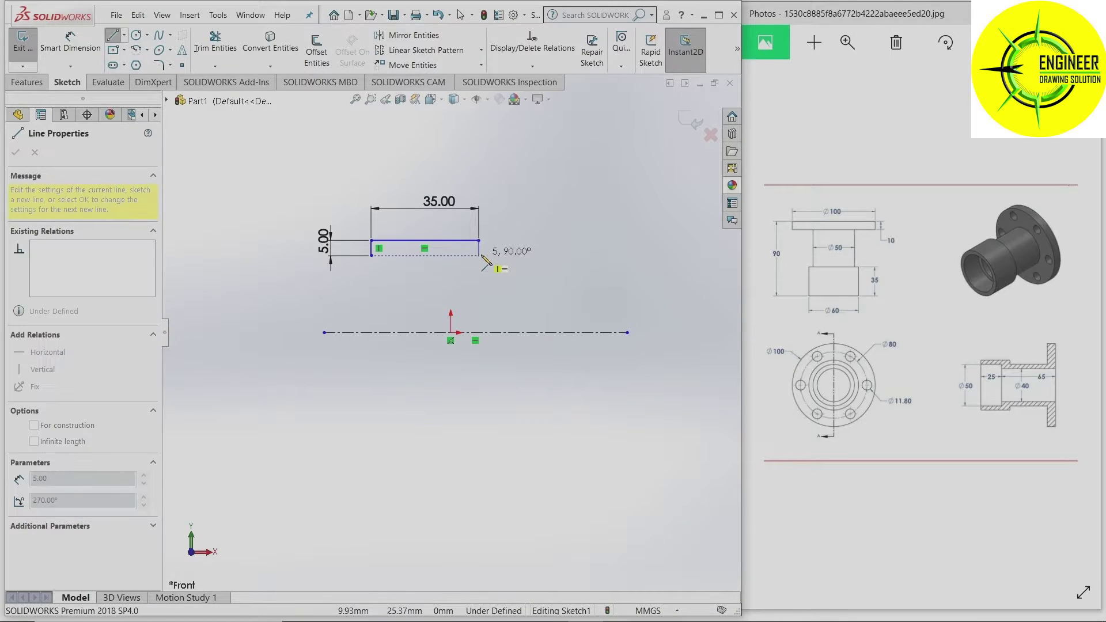
left_click(479, 256)
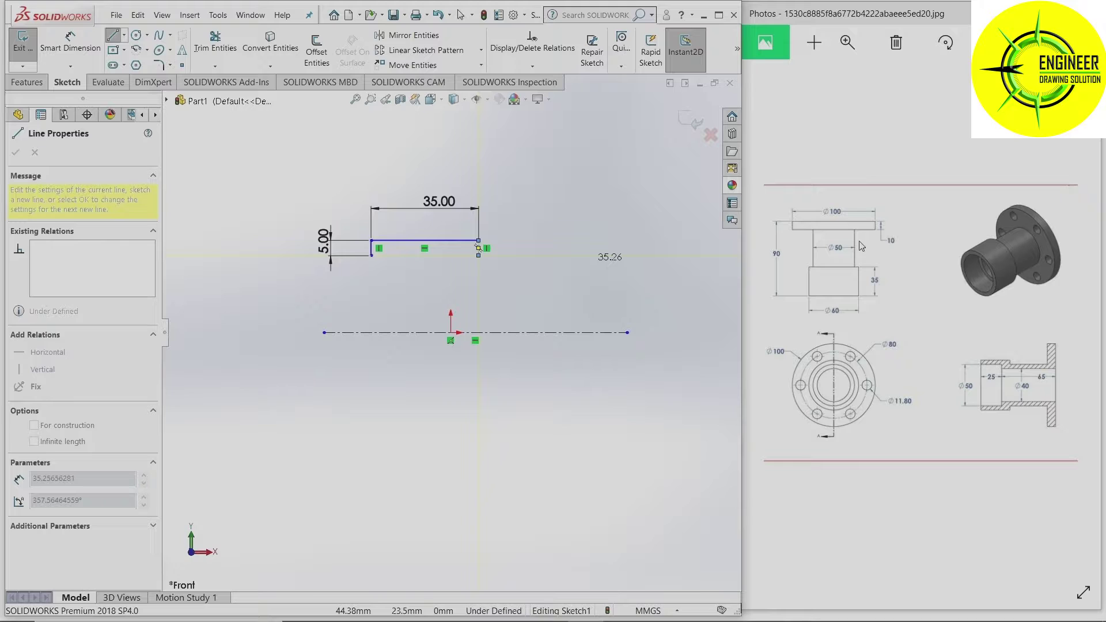
Draw a 45 mm horizontal line from the step's foot, then a vertical line rising from its end.
left_click(478, 251)
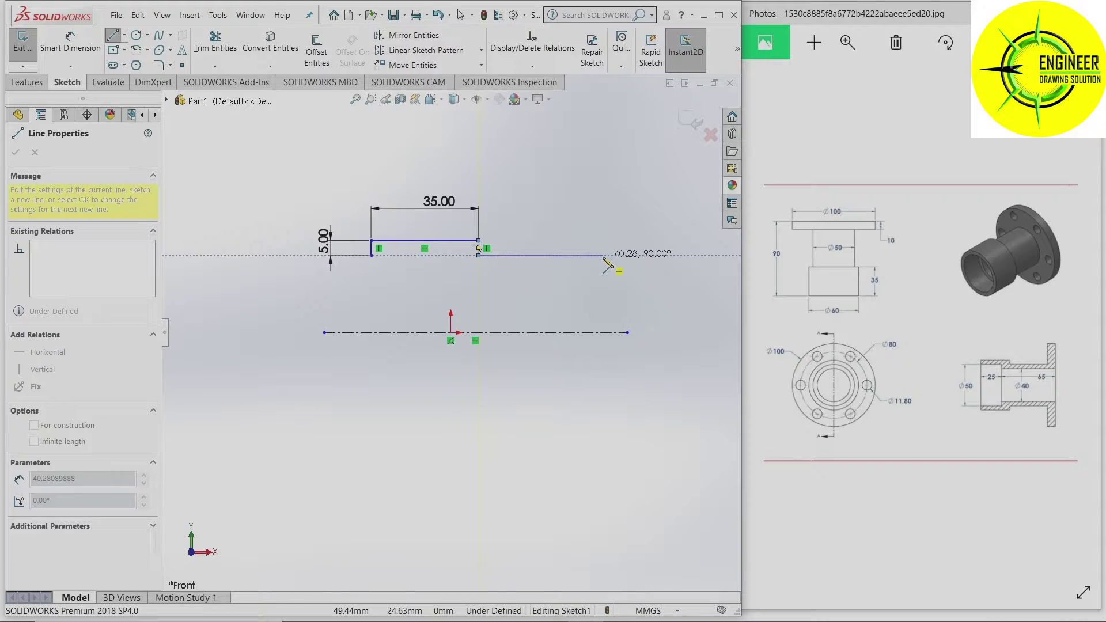
left_click(603, 255)
left_click(602, 205)
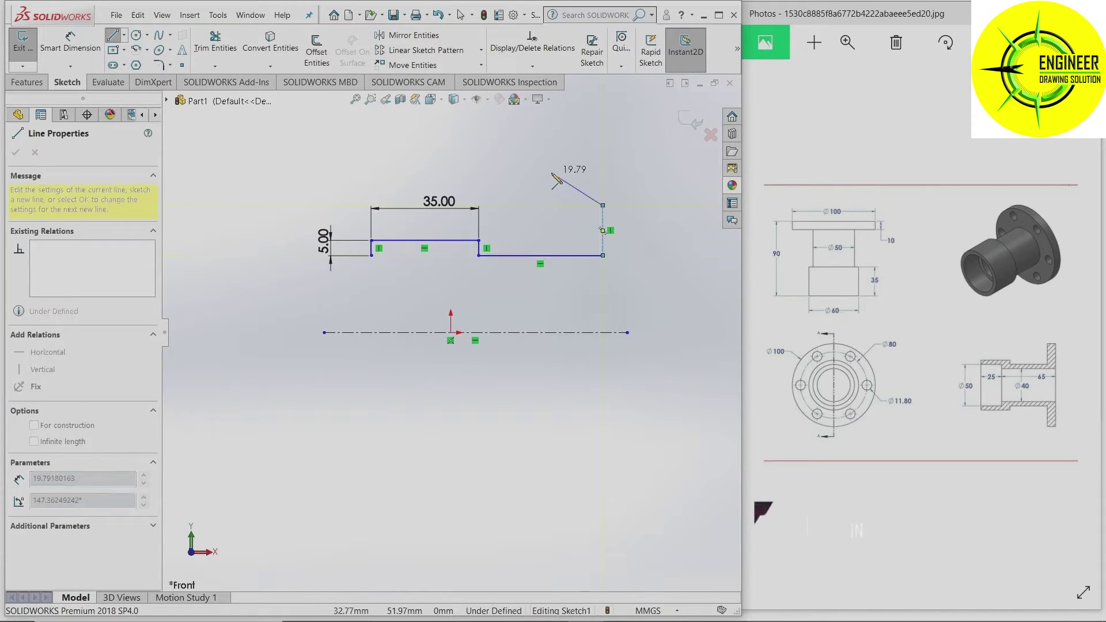
right_click(555, 176)
left_click(576, 180)
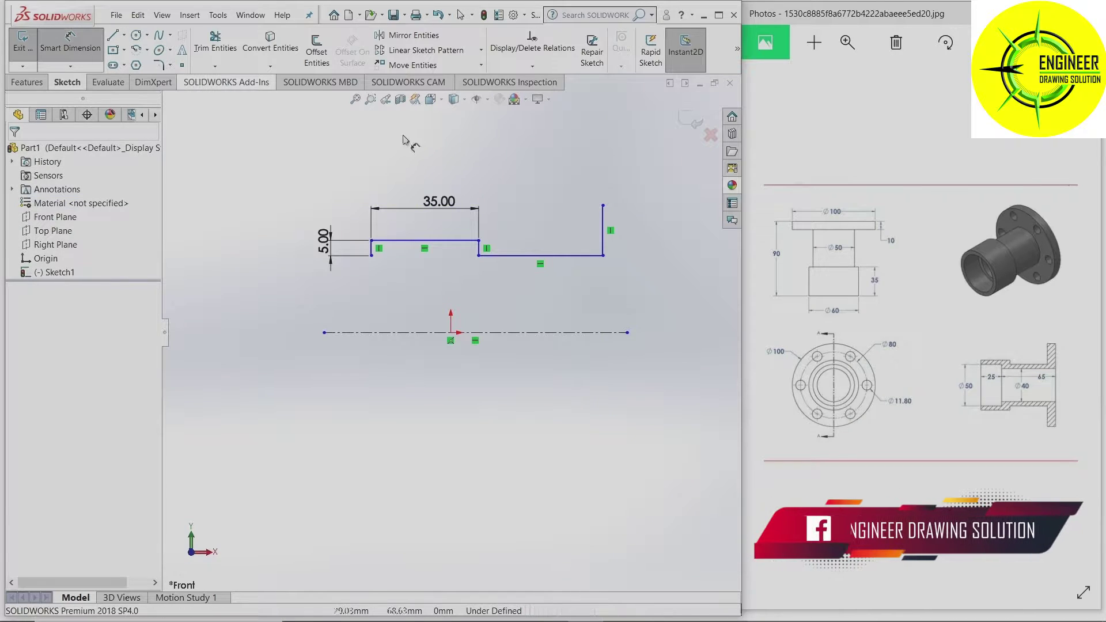
left_click(532, 255)
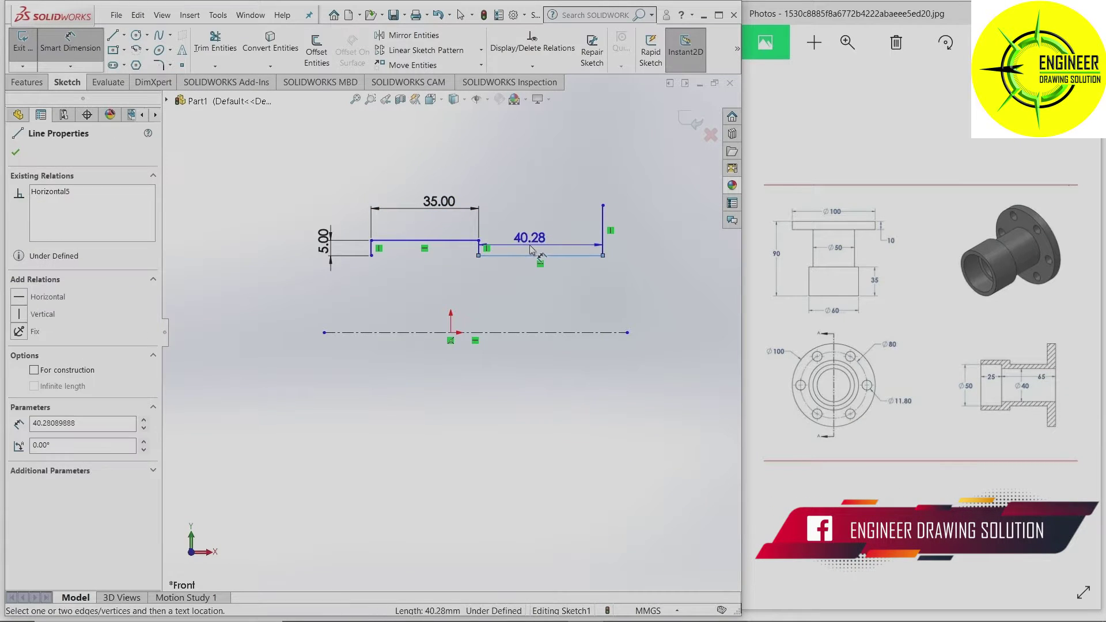
type("4")
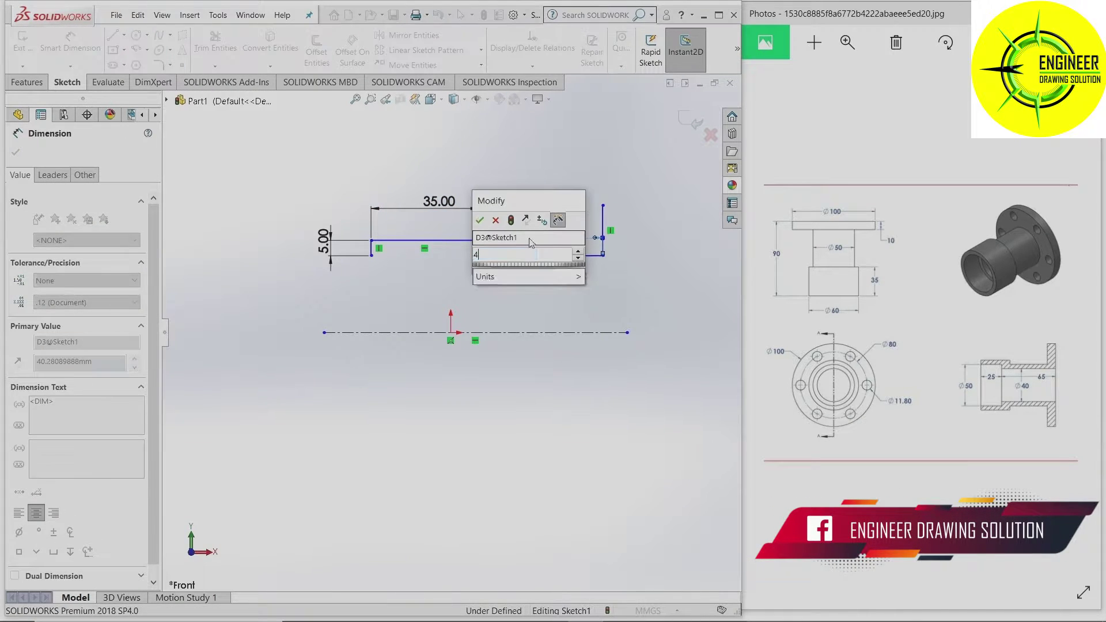
type("5")
key("Return")
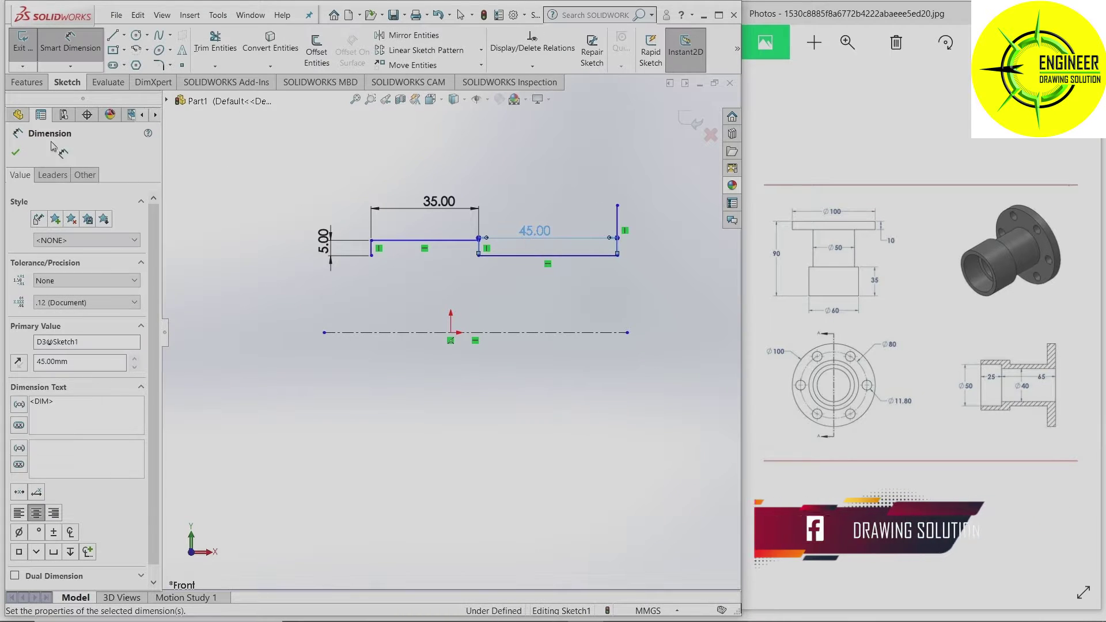
key("Escape")
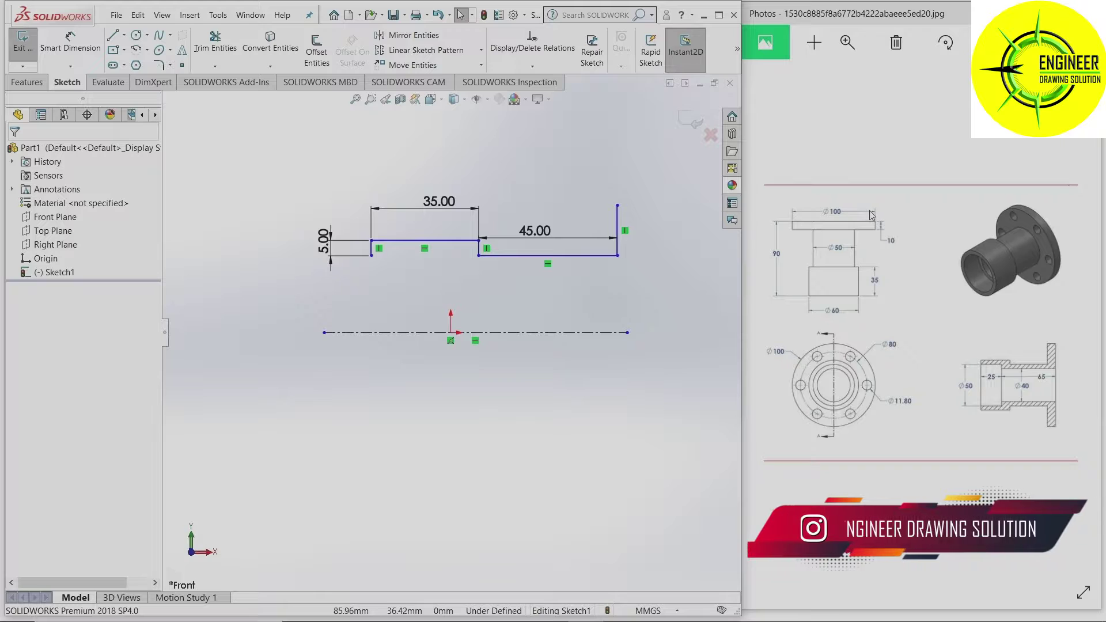
Dimension the rising vertical line to 25 mm.
left_click(70, 43)
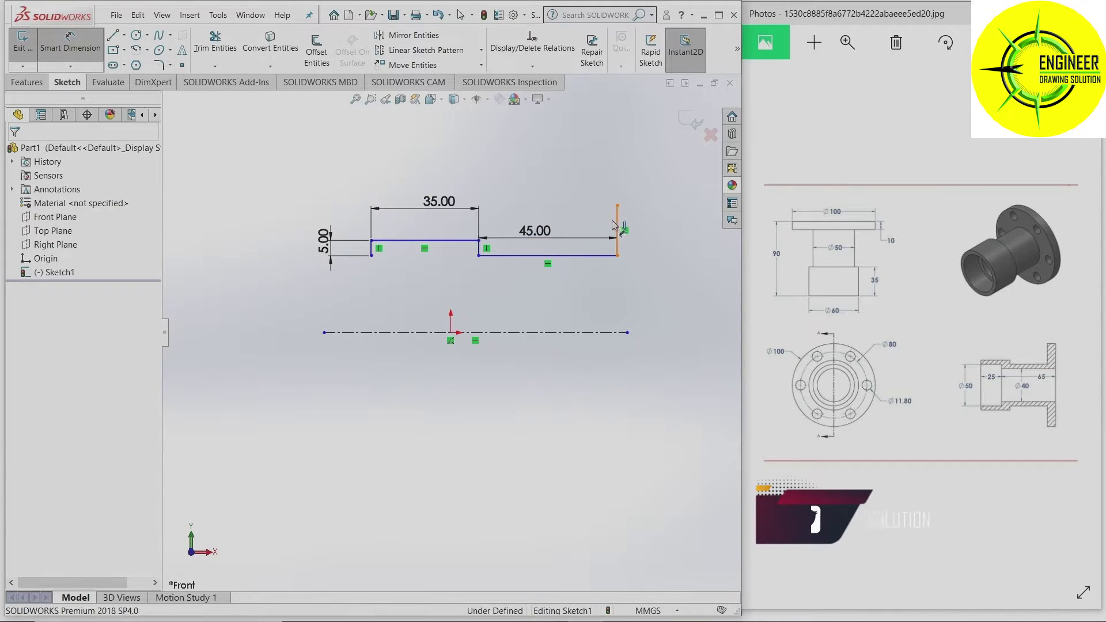
left_click(615, 222)
left_click(599, 220)
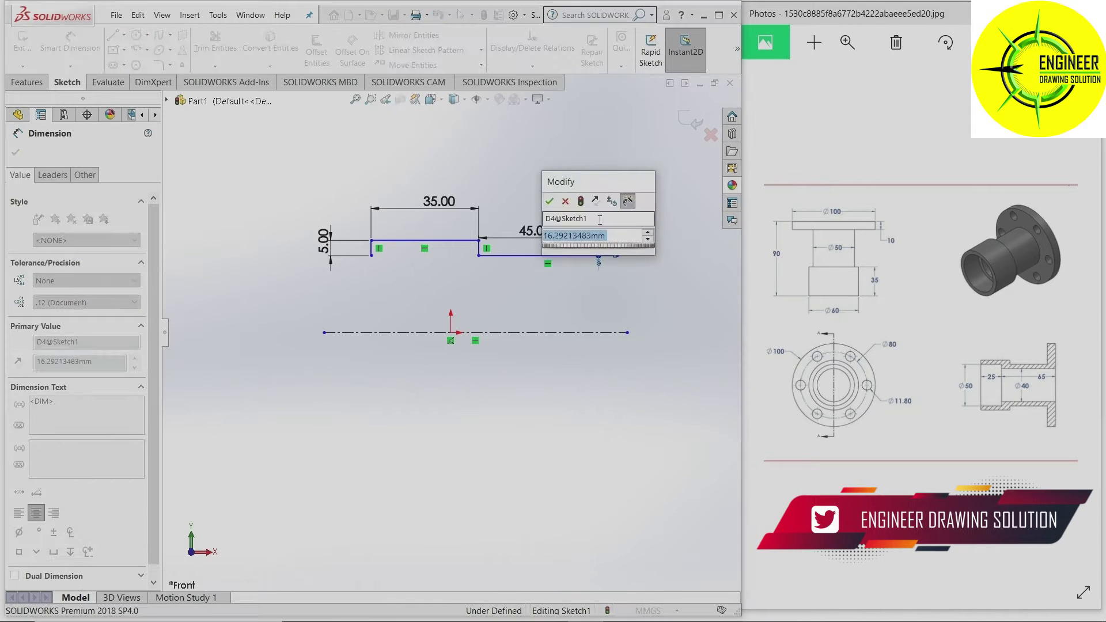
type("2")
key("Return")
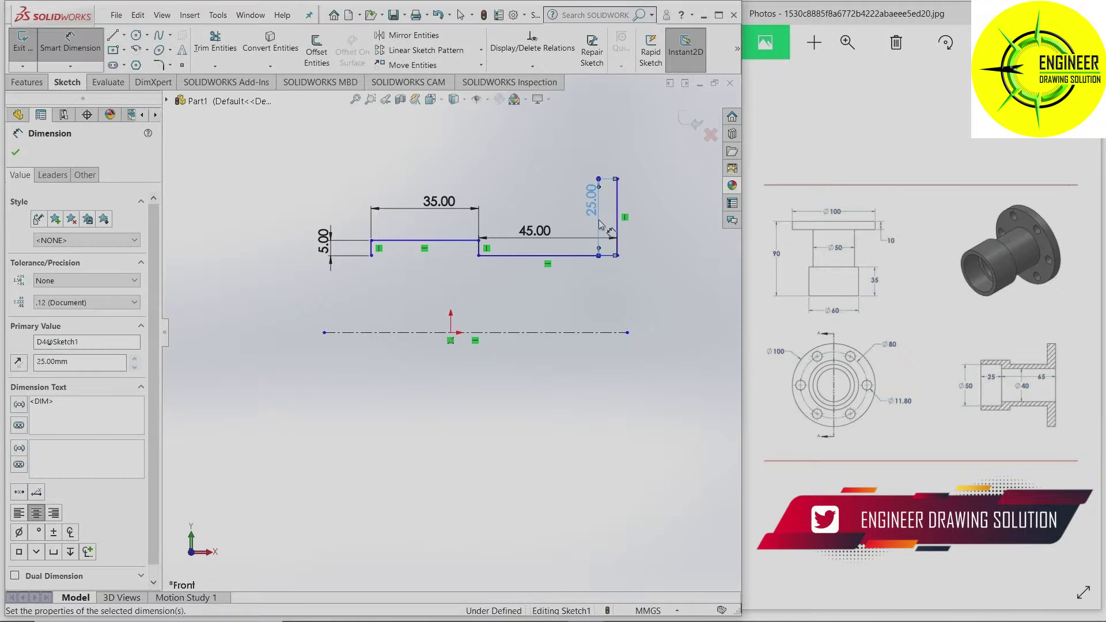
key("Escape")
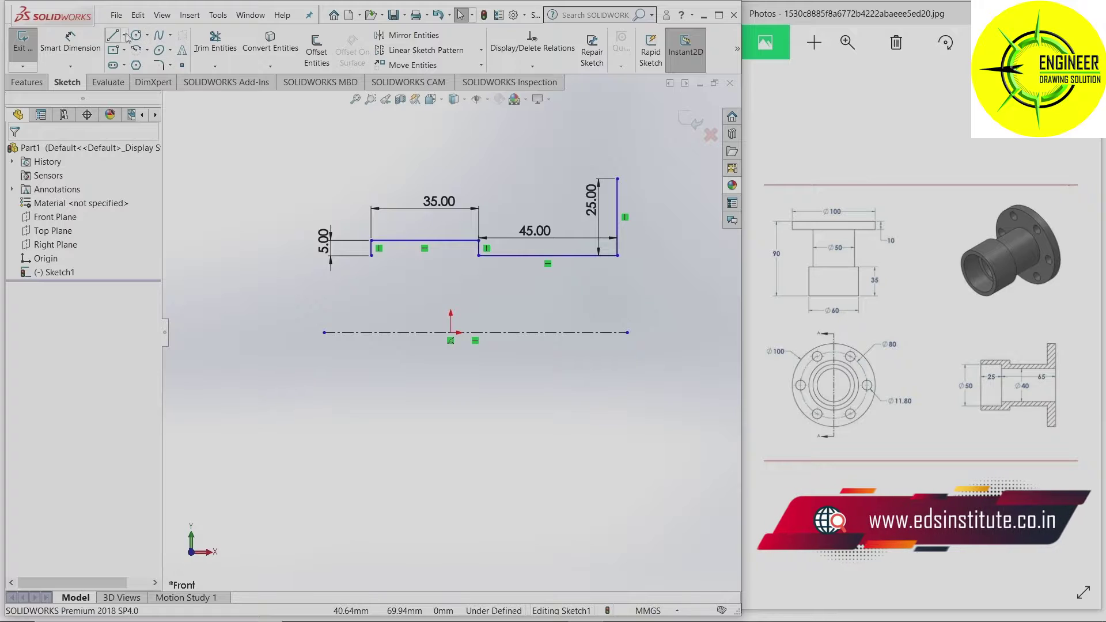
Draw a 10 mm top edge and a vertical line dropping down its right side.
left_click(113, 35)
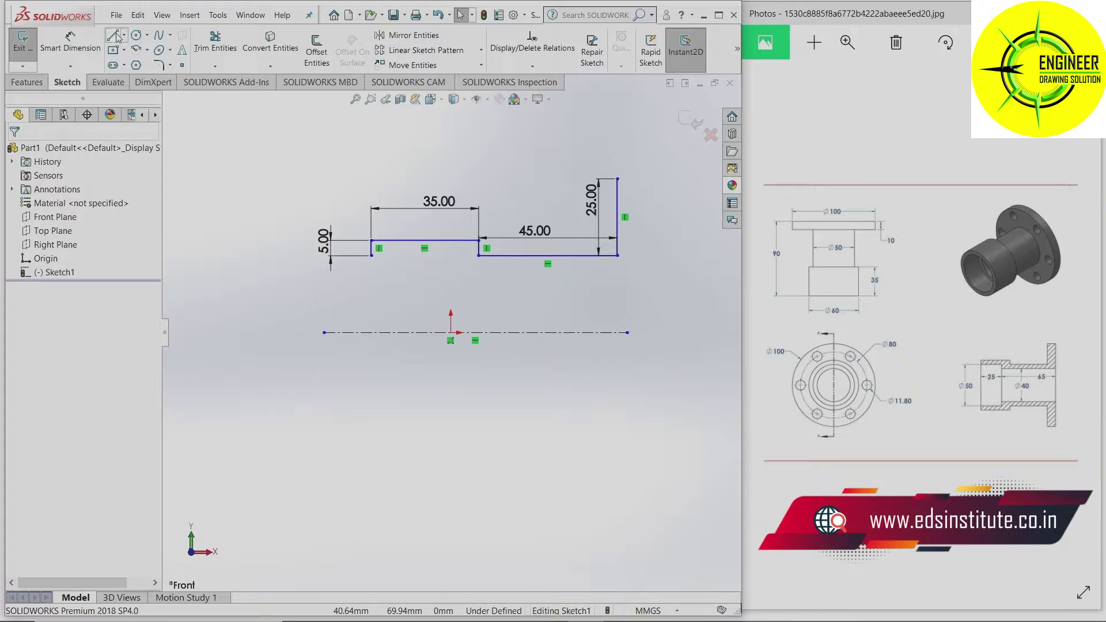
left_click(618, 179)
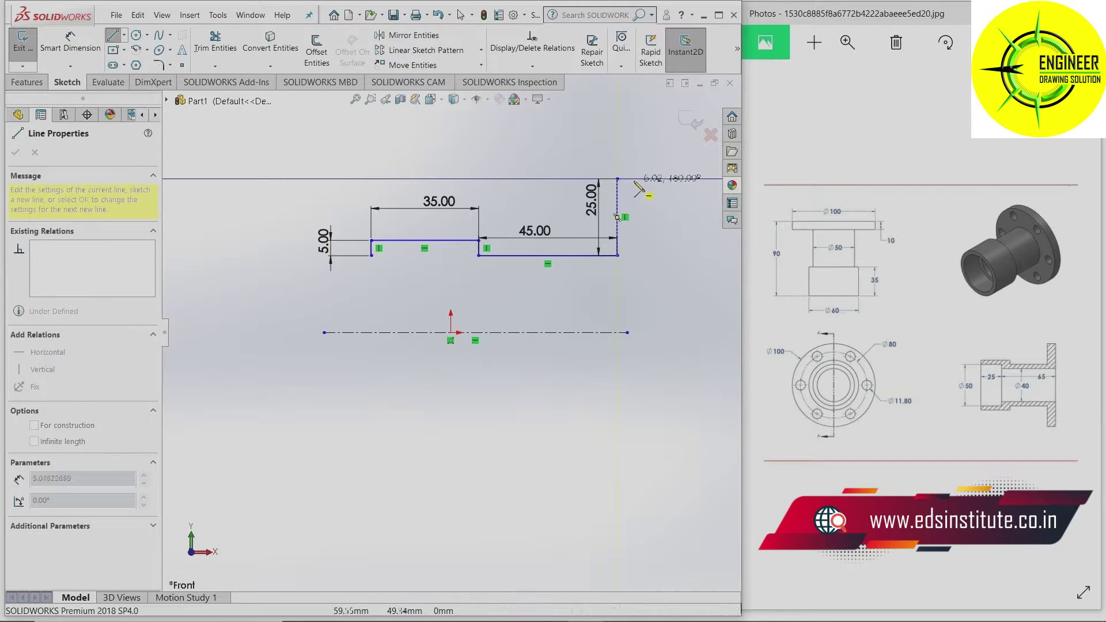
left_click(634, 179)
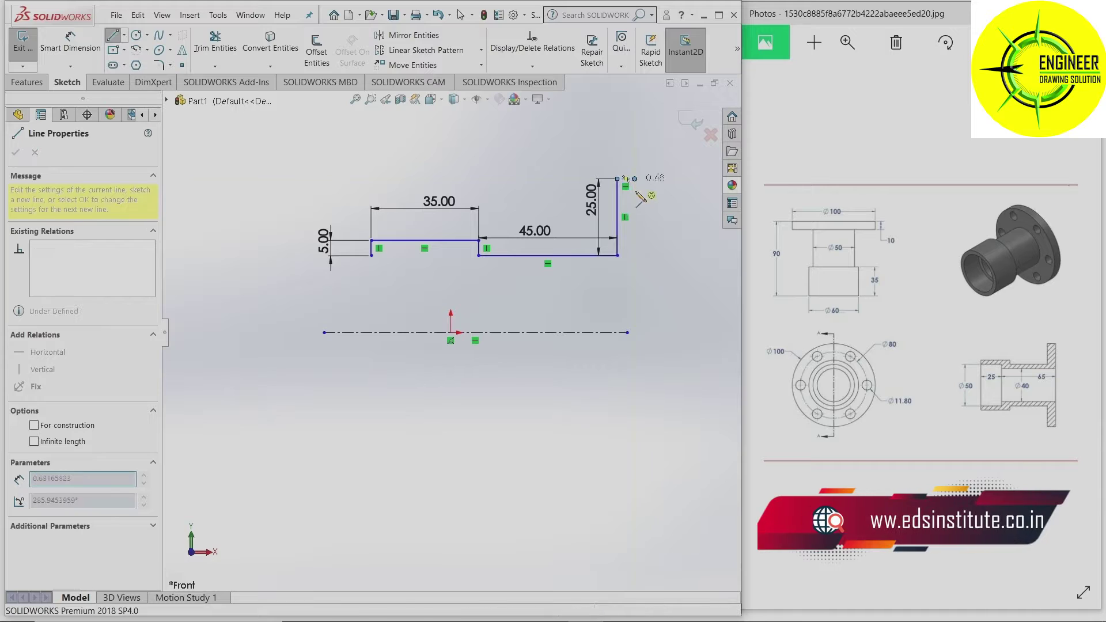
left_click(635, 277)
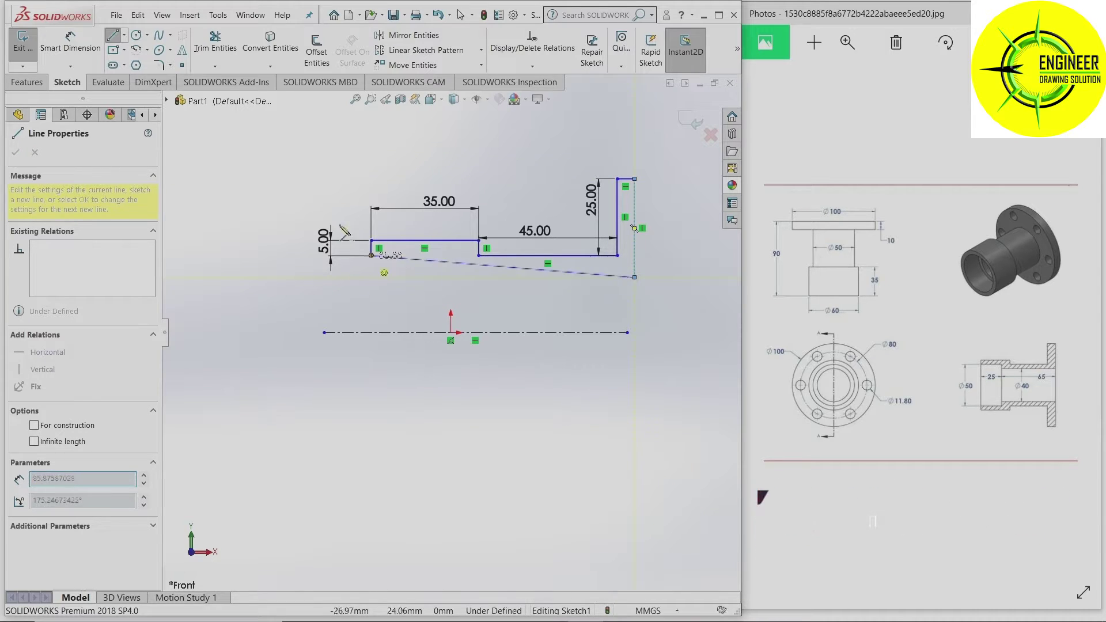
right_click(236, 157)
left_click(245, 166)
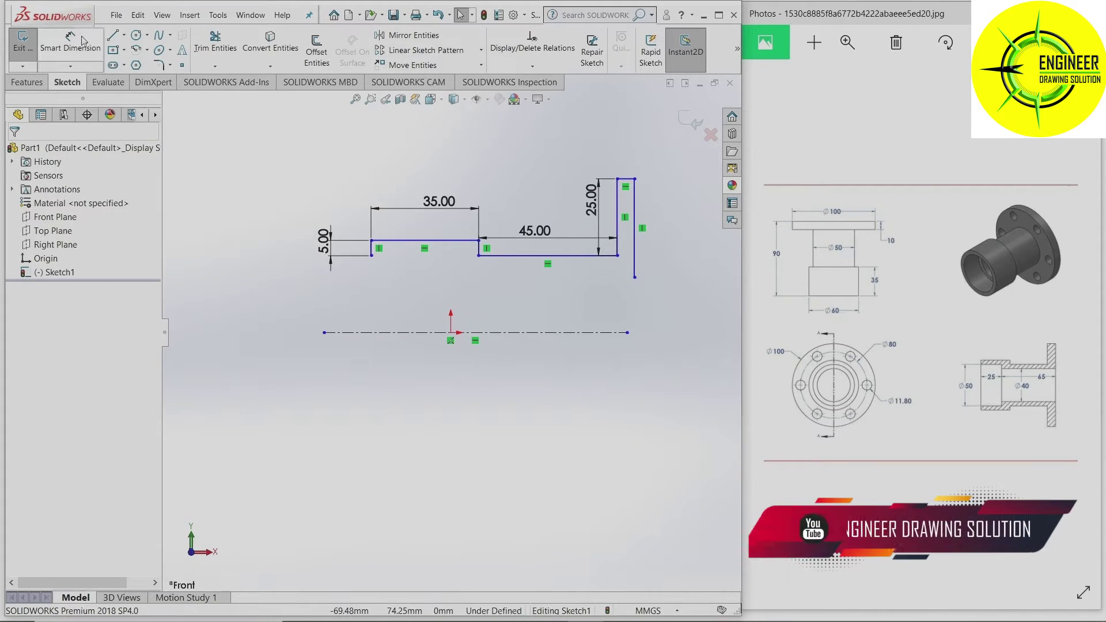
key("d")
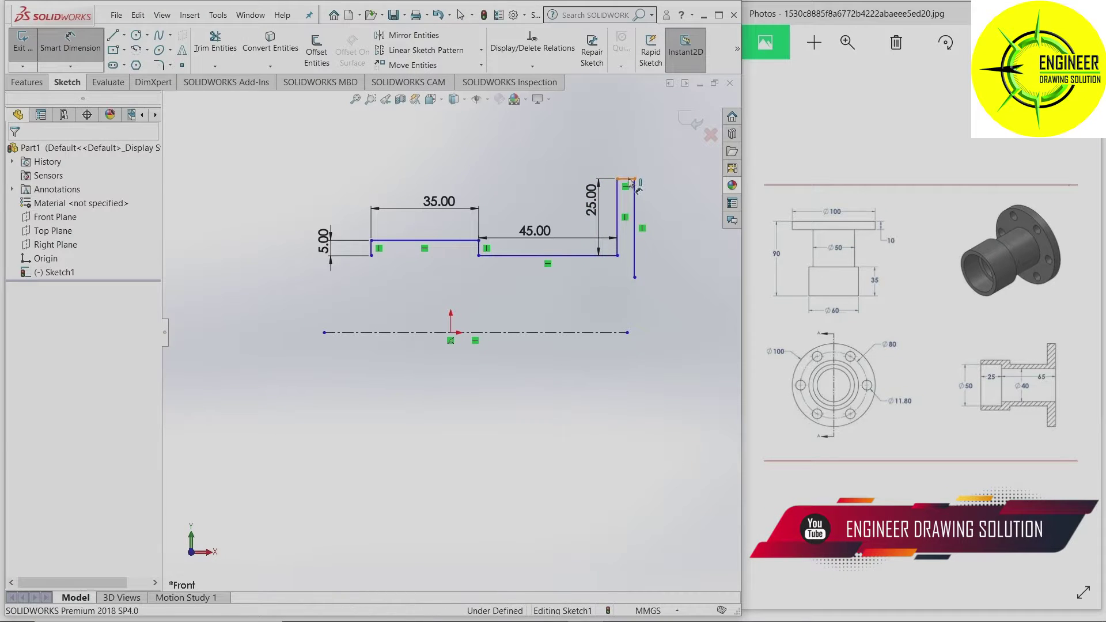
left_click(629, 179)
left_click(629, 168)
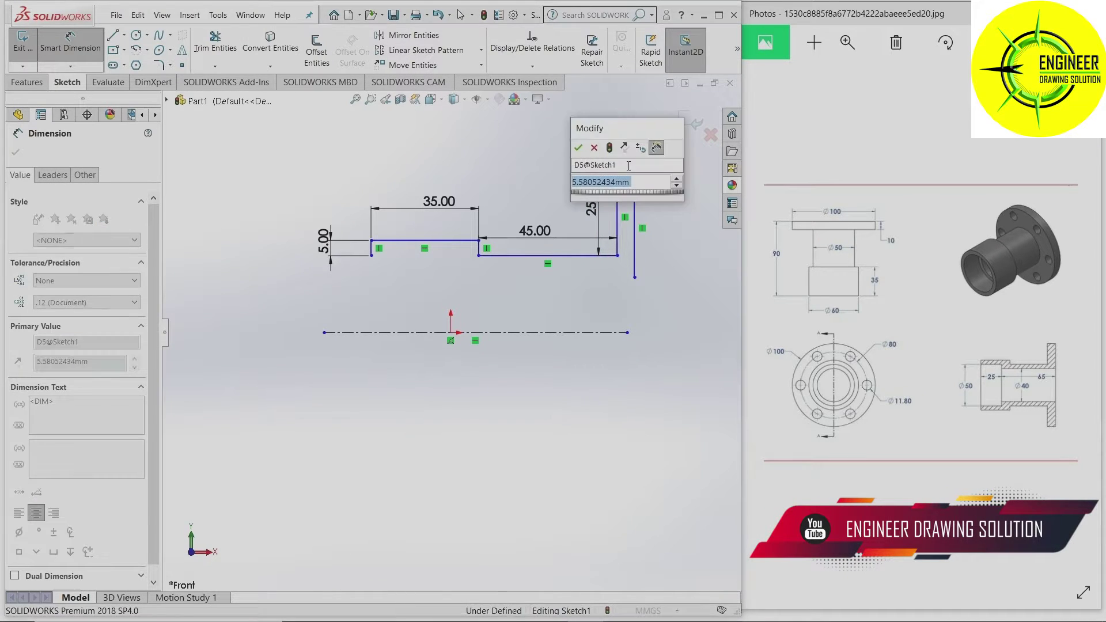
key("Return")
key("Escape")
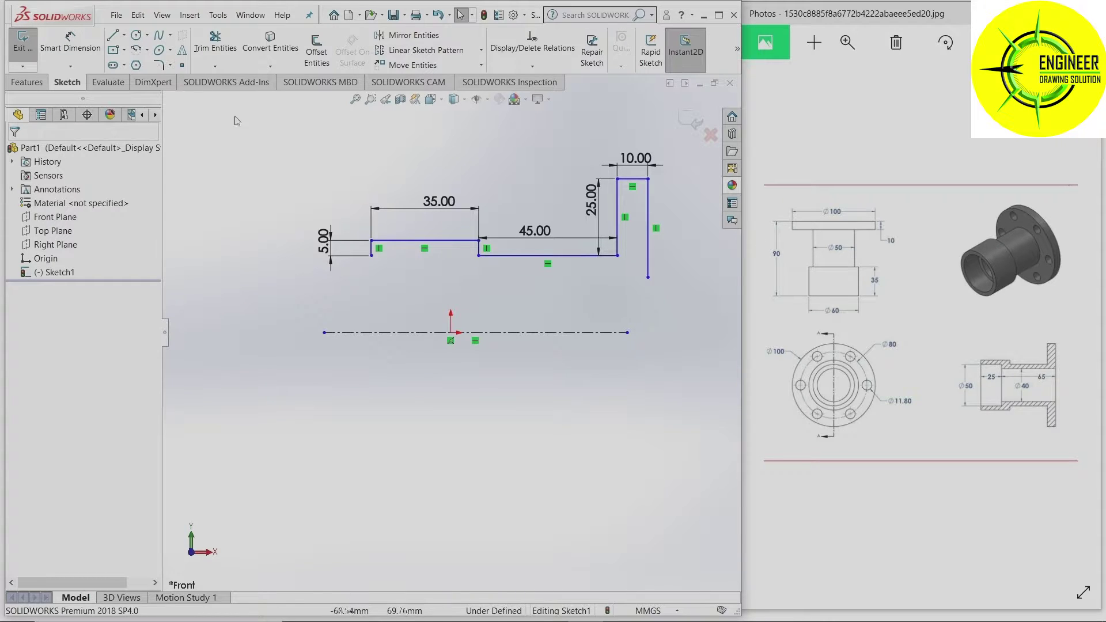
Dimension the right vertical drop to 30 mm.
left_click(70, 43)
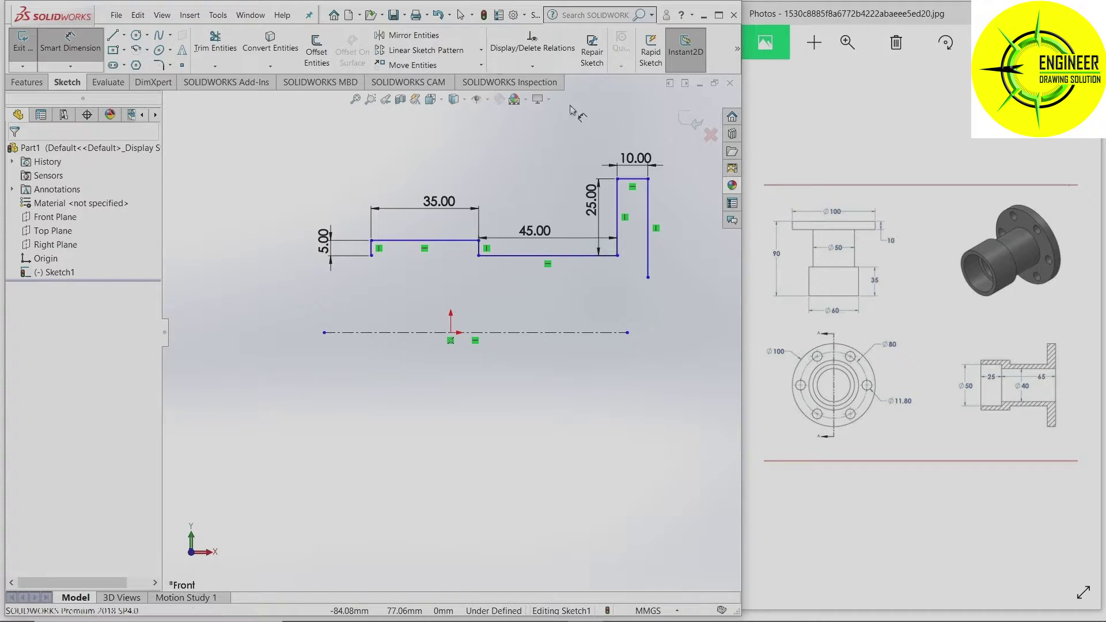
left_click(649, 226)
left_click(674, 219)
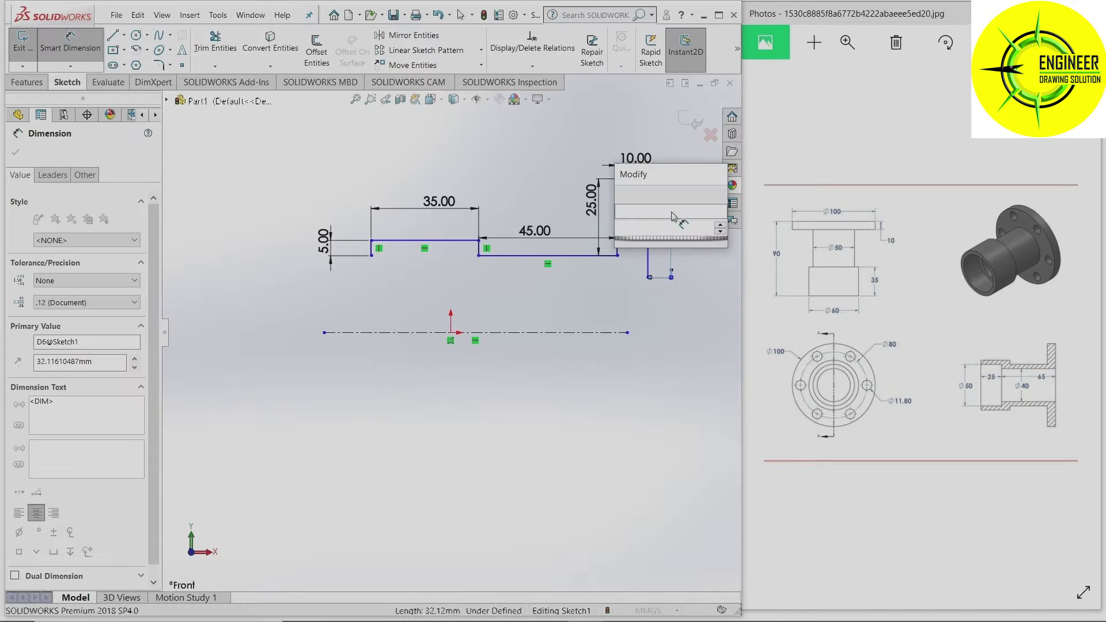
type("30")
key("Return")
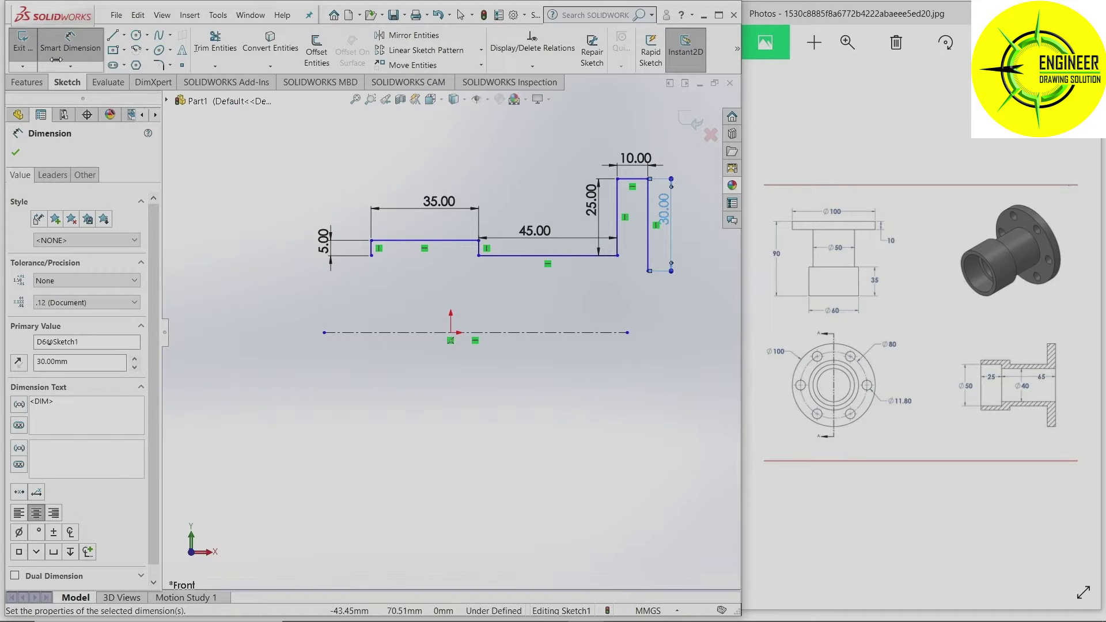
Draw a bottom line running left from the drop's foot and dimension it to 65 mm.
left_click(113, 36)
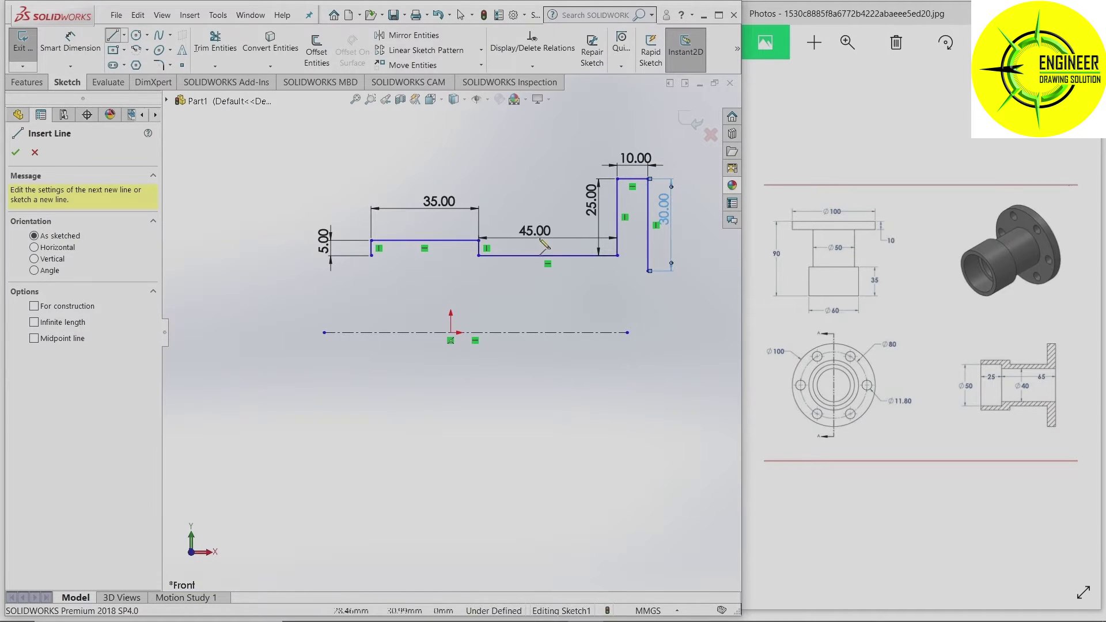
left_click(647, 271)
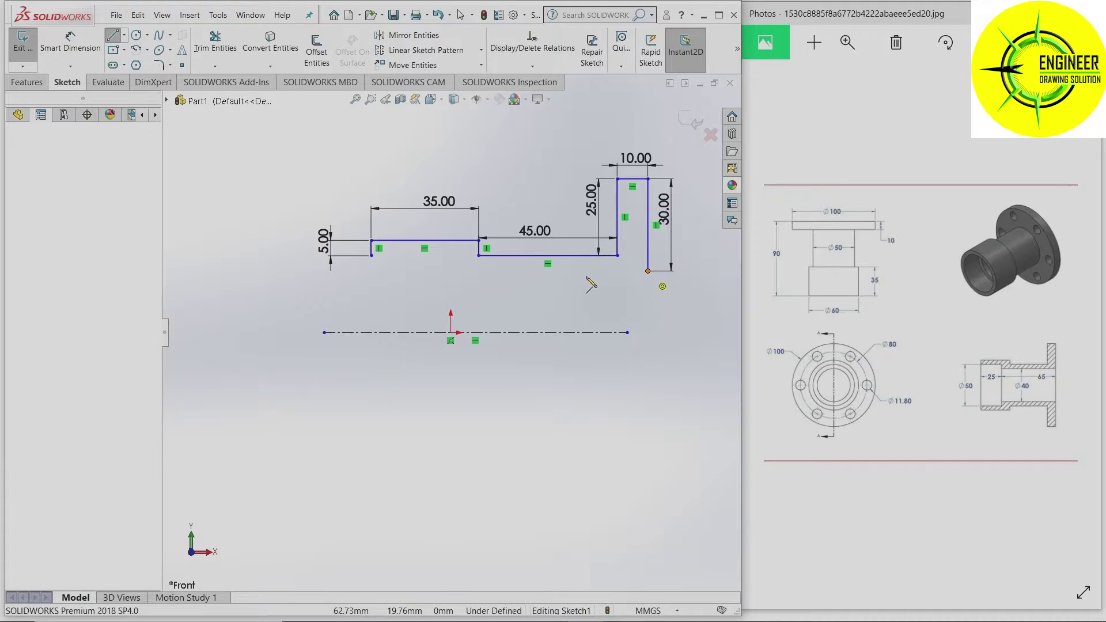
left_click(463, 271)
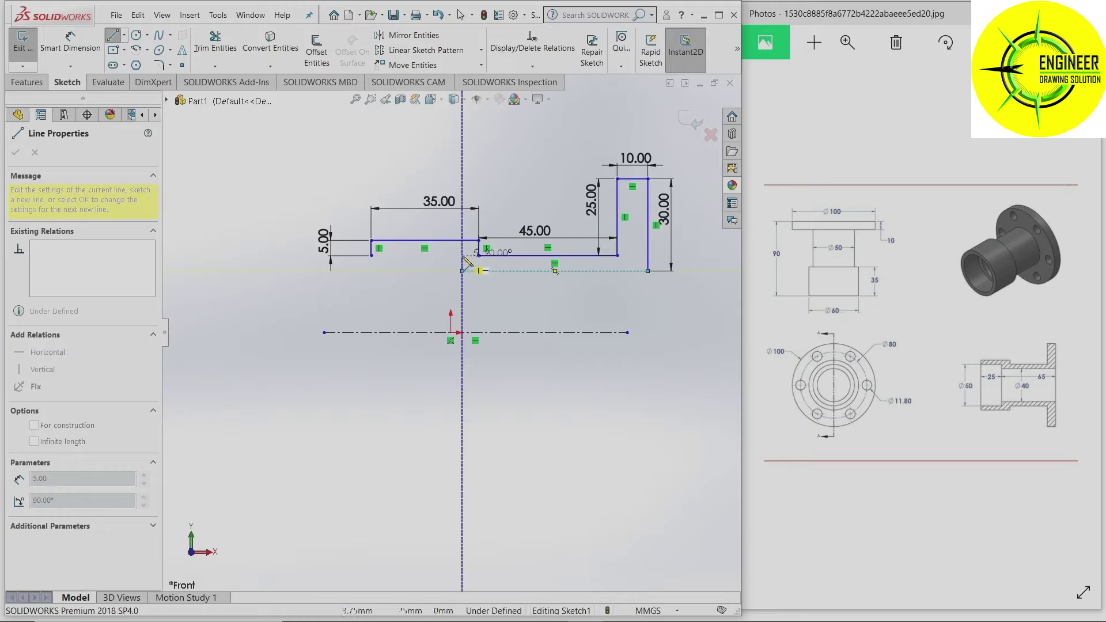
left_click(71, 41)
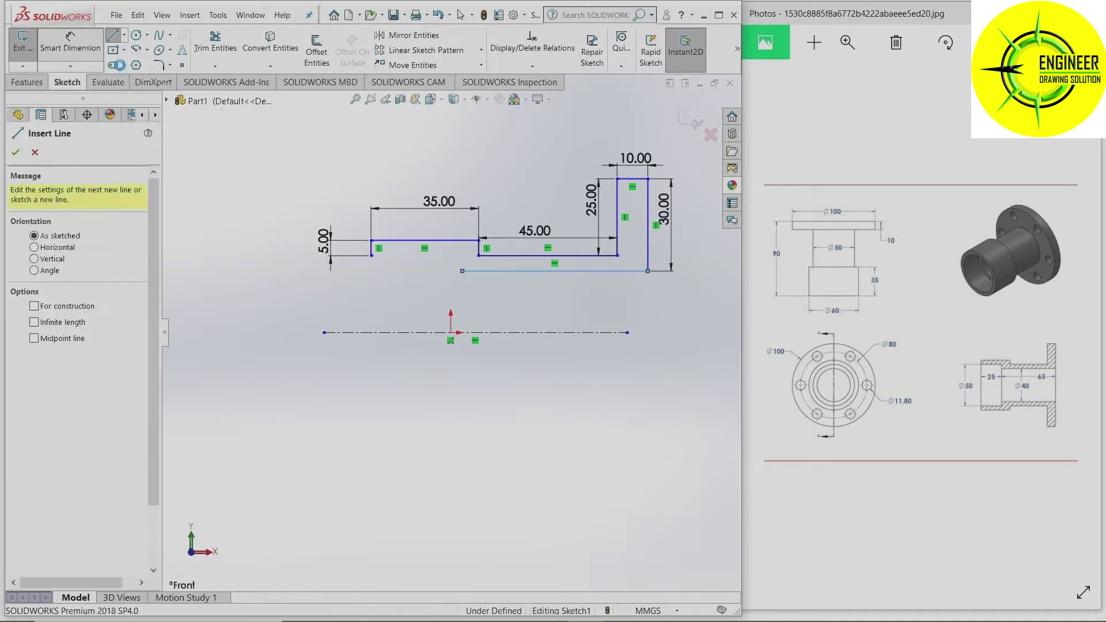
left_click(525, 272)
left_click(530, 292)
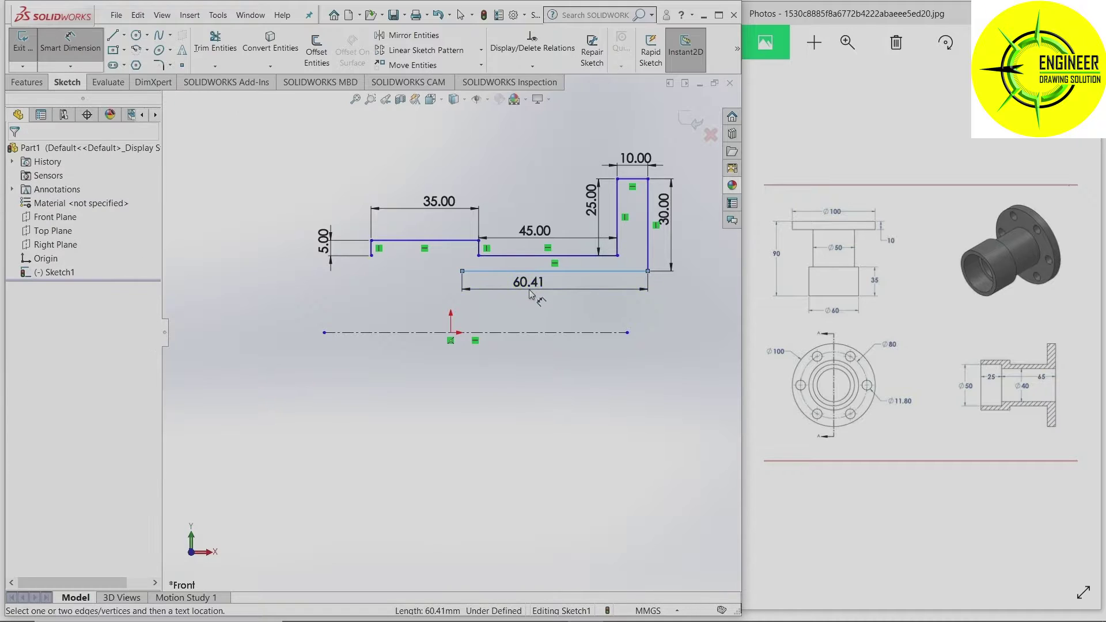
type("65")
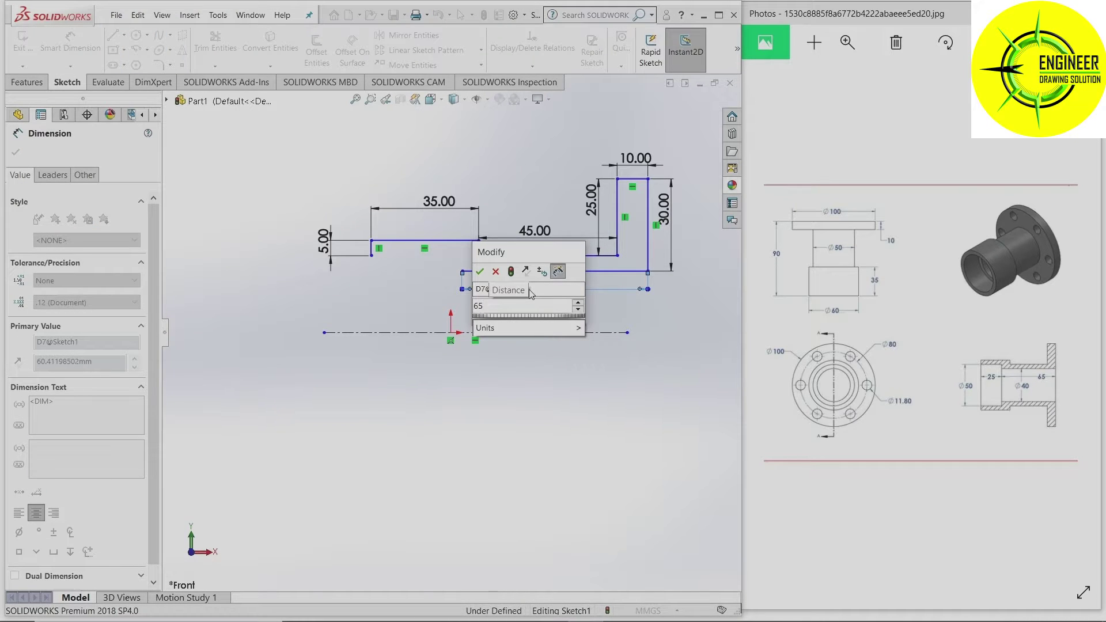
key("Return")
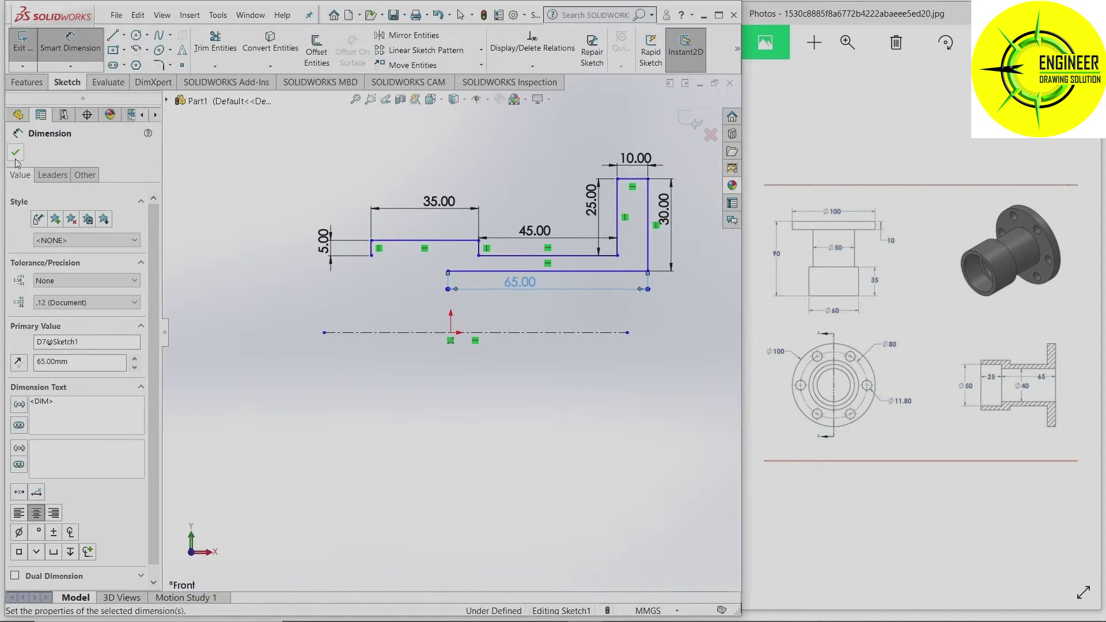
left_click(15, 153)
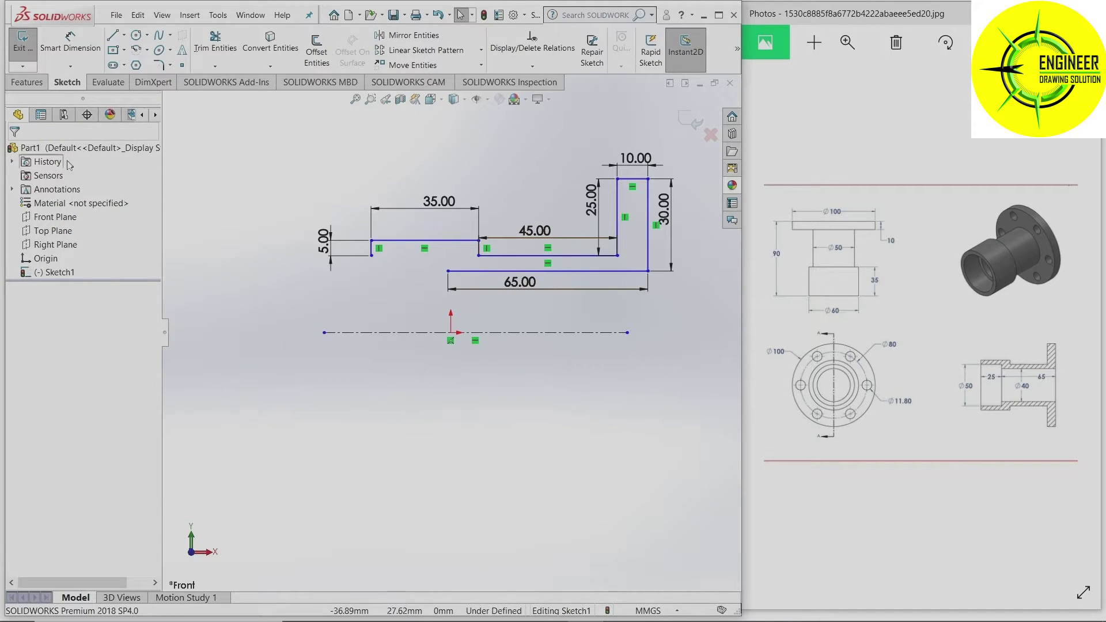
Draw a horizontal line and a 5 mm vertical line to close the bush outline.
left_click(113, 36)
scroll(428, 196, "down", 3)
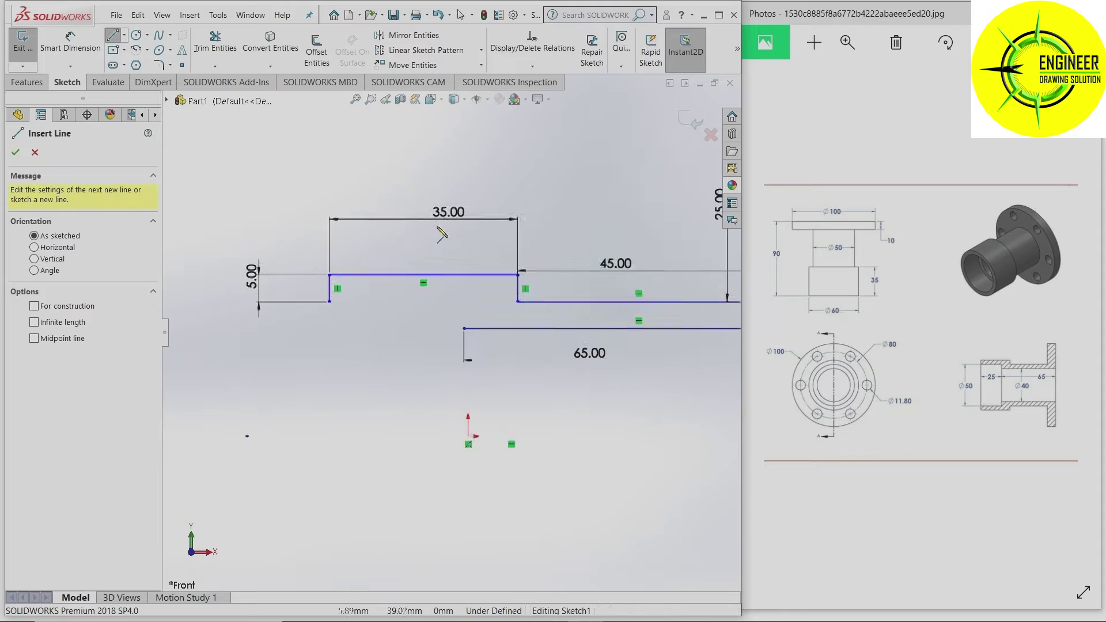
scroll(428, 196, "down", 1)
left_click(309, 323)
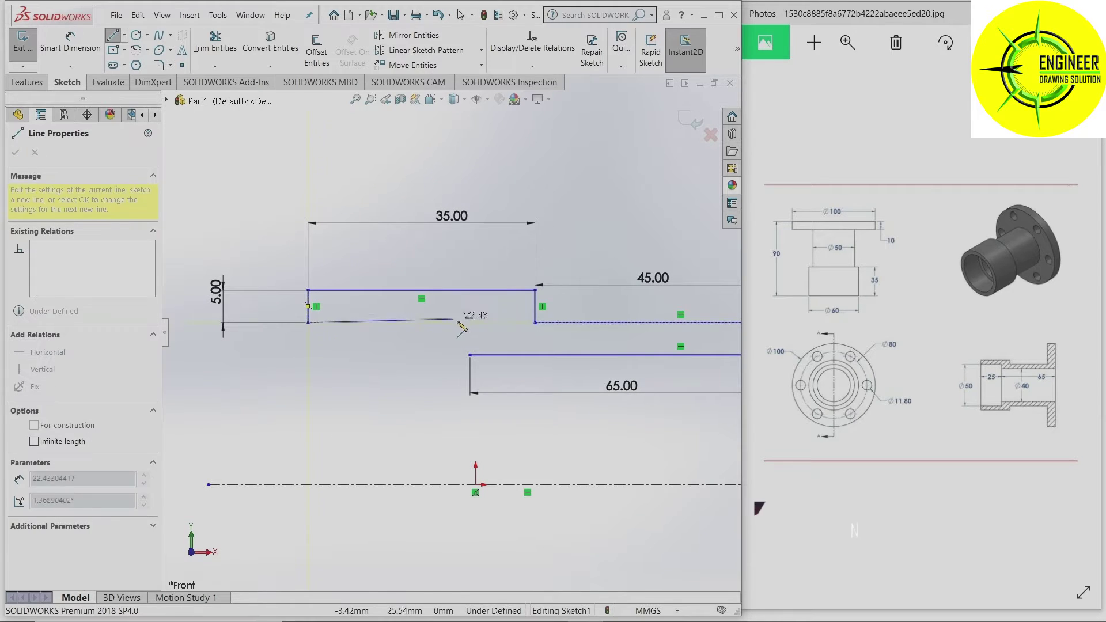
left_click(470, 323)
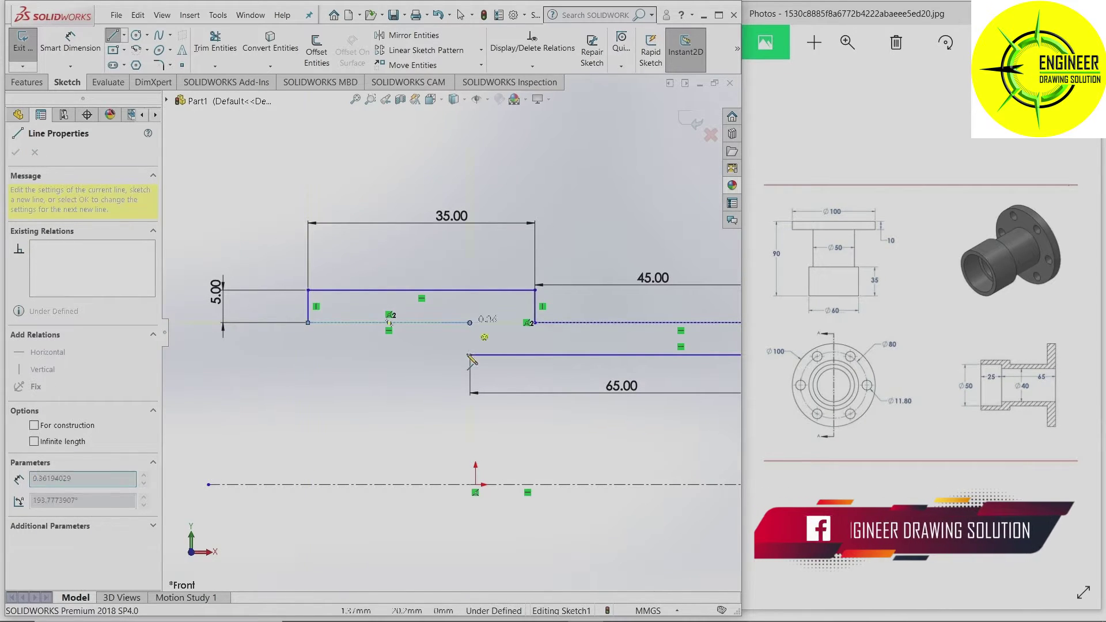
left_click(470, 355)
right_click(392, 246)
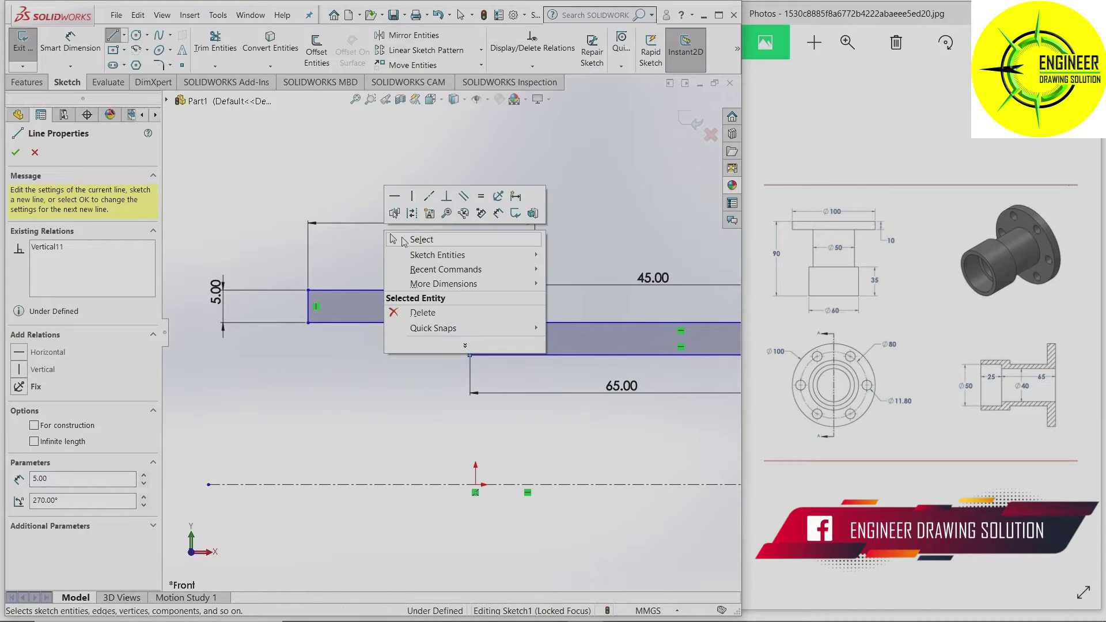
left_click(397, 237)
key("f")
scroll(492, 372, "down", 2)
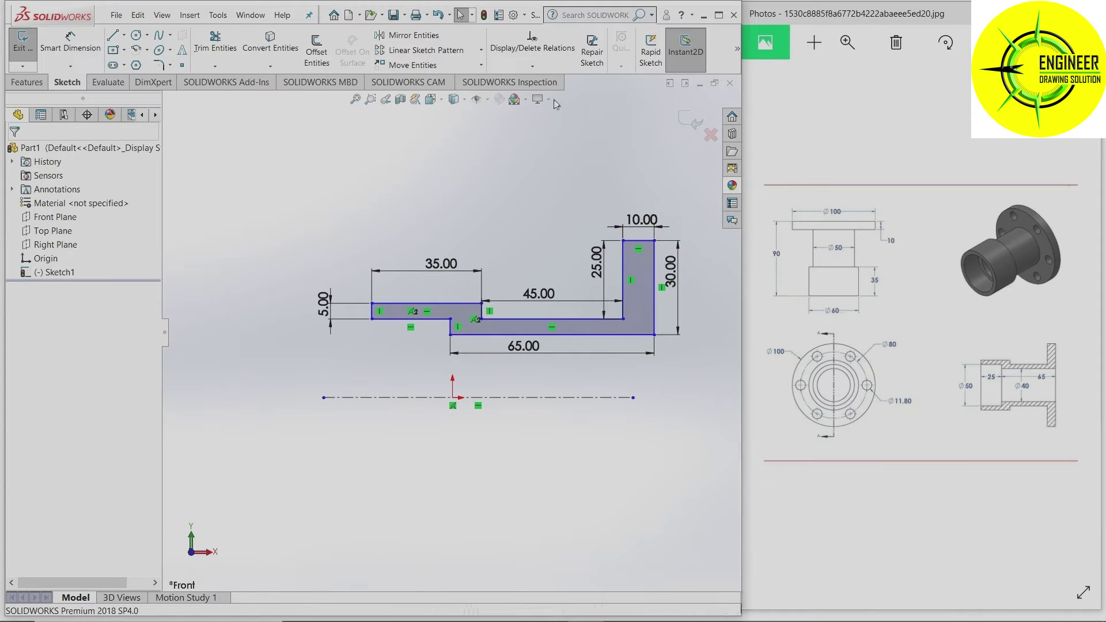
left_click(531, 66)
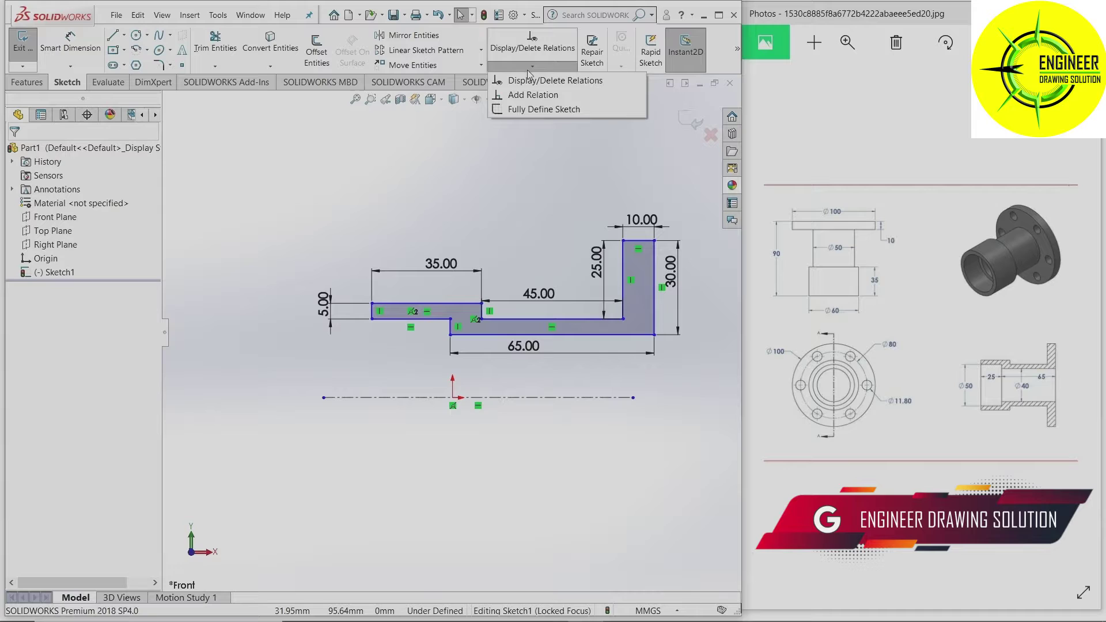
left_click(533, 110)
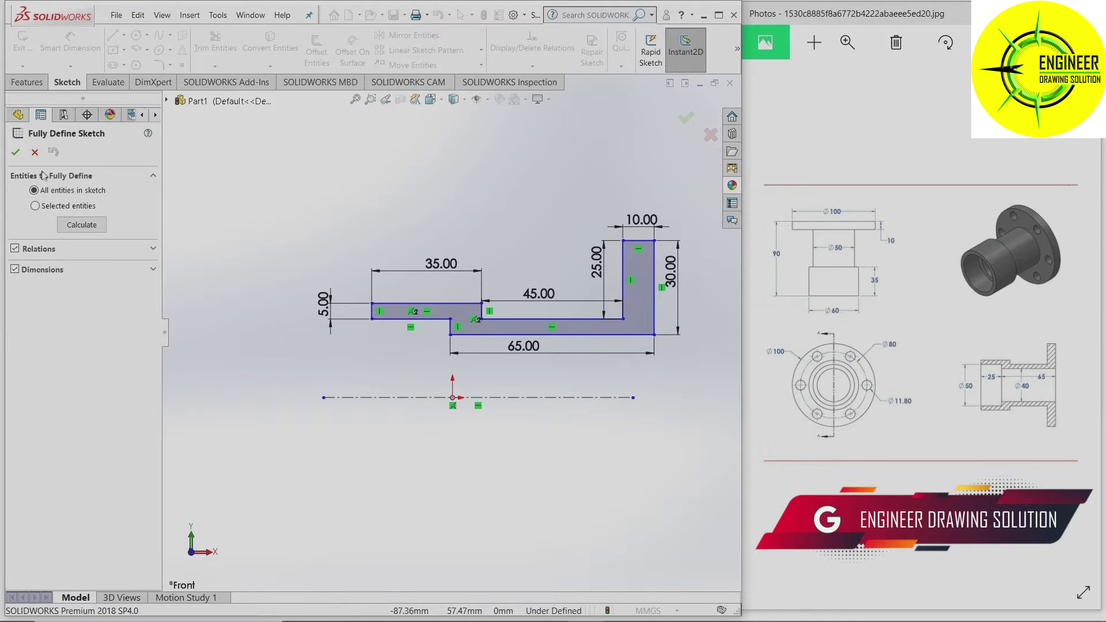
left_click(20, 156)
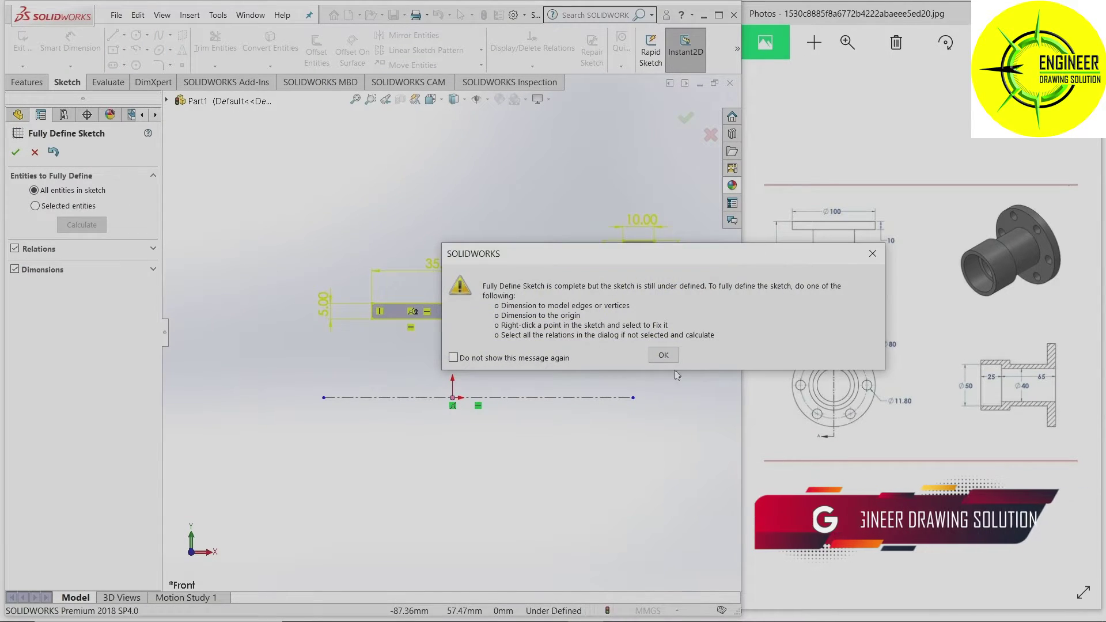
left_click(663, 354)
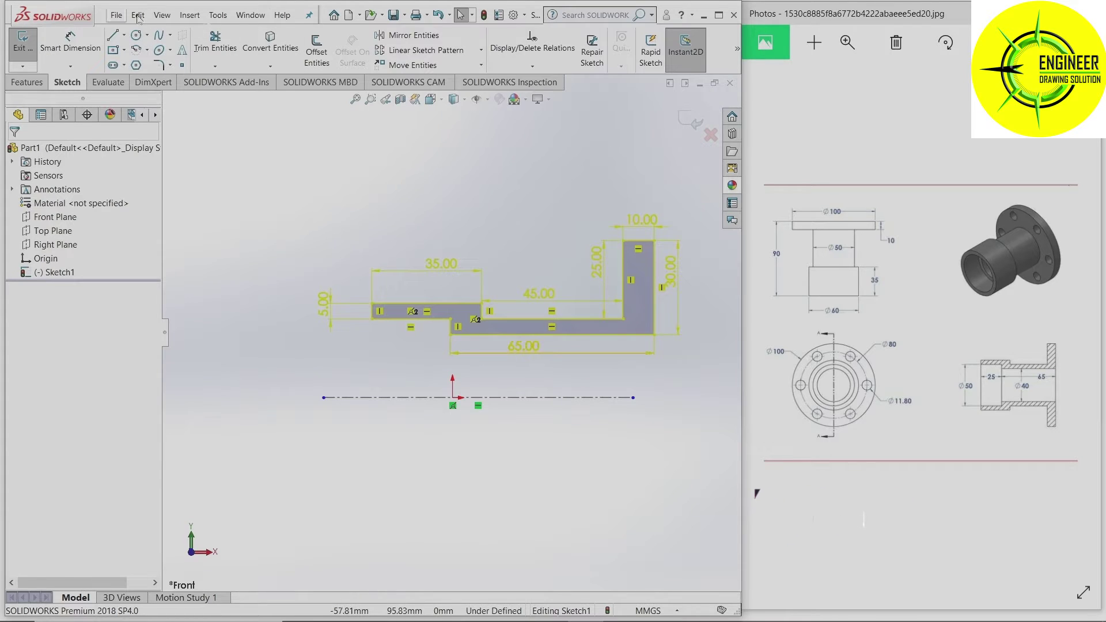
key("Escape")
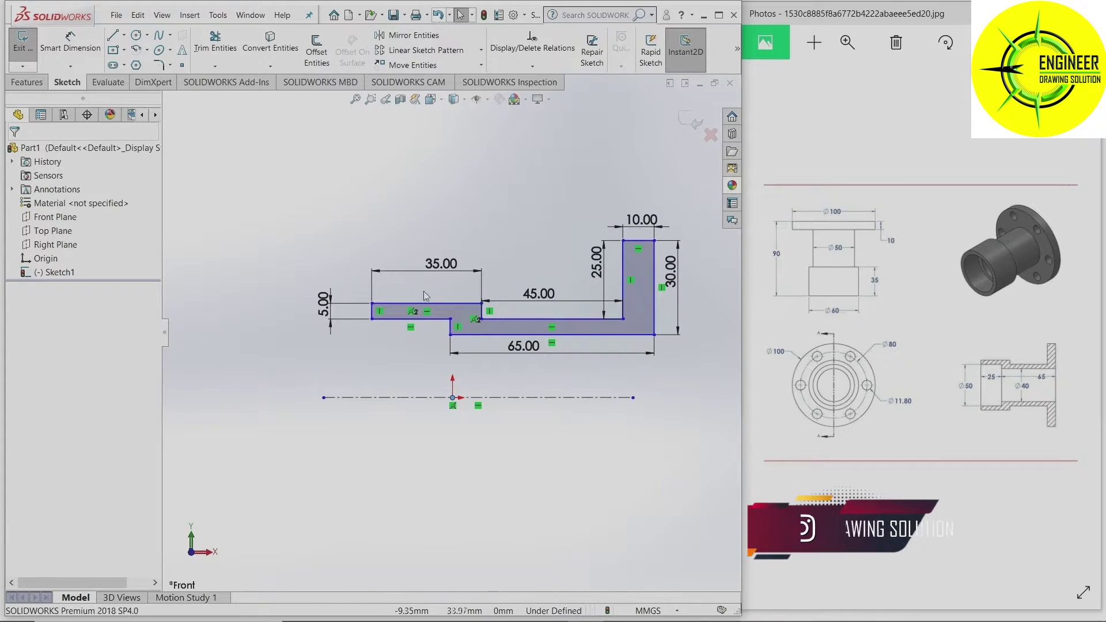
key("z")
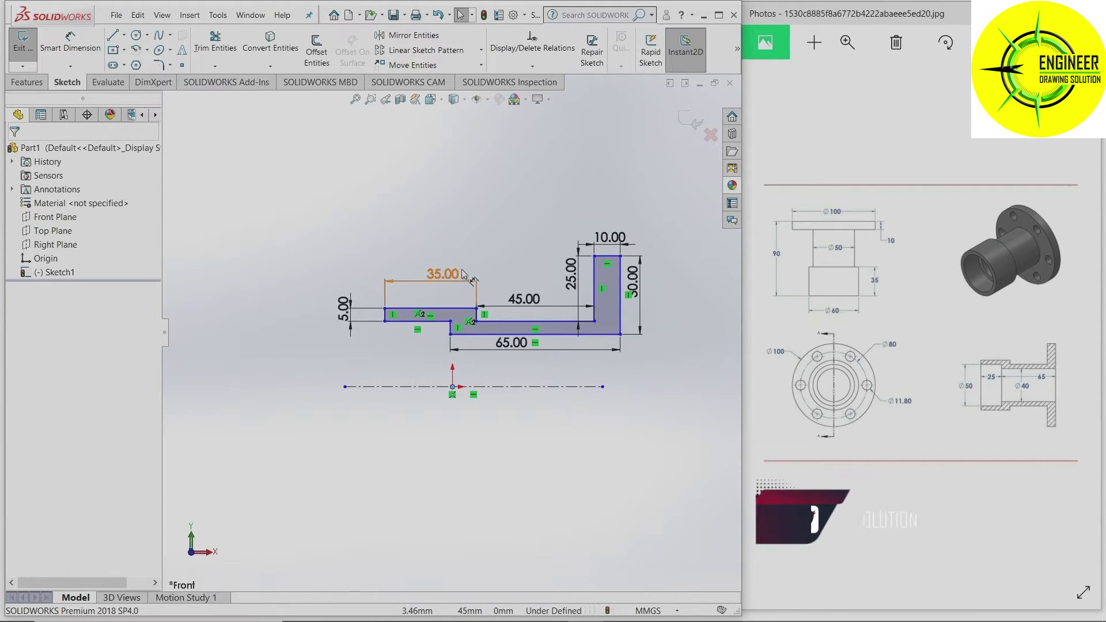
Exit the sketch and revolve the profile 270° about the centreline into Revolve1.
left_click(24, 49)
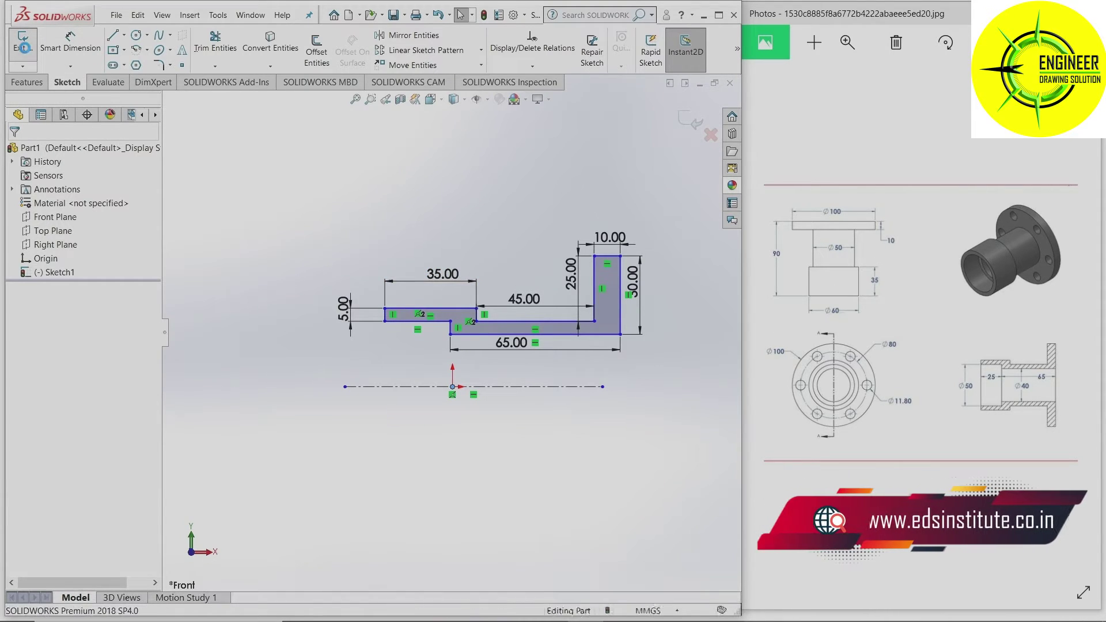
middle_click_drag(443, 250, 432, 267)
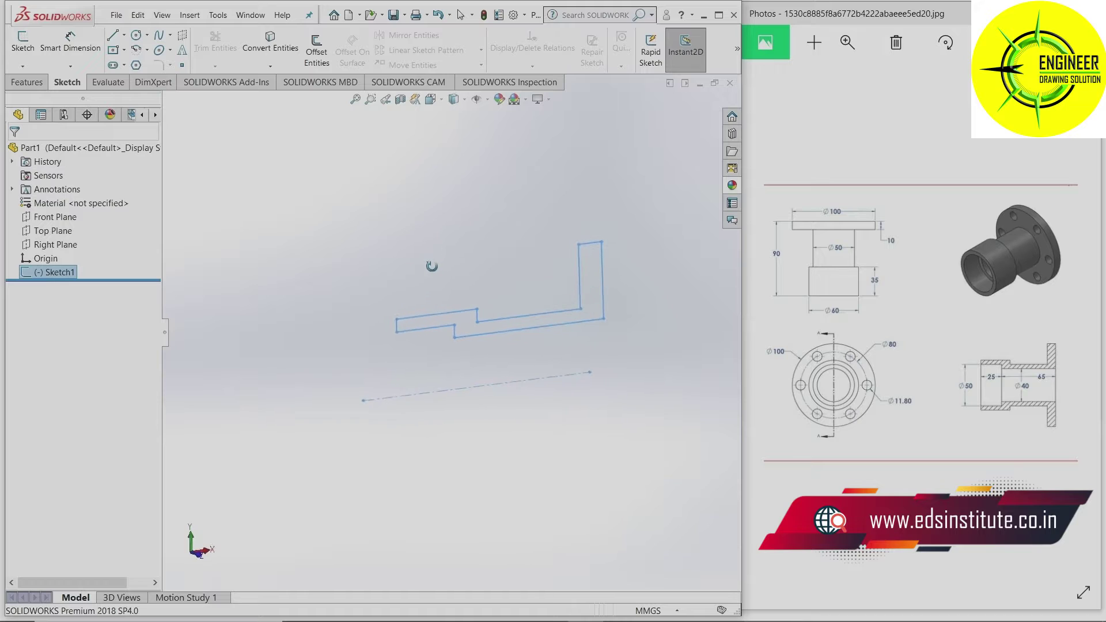
left_click(190, 17)
mouse_move(215, 33)
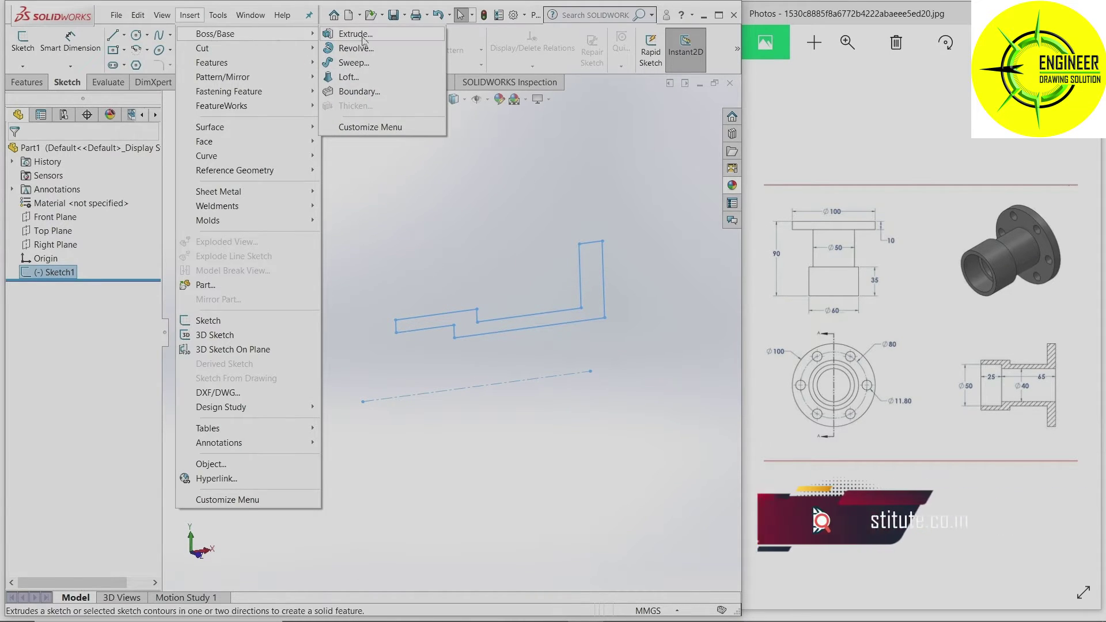
left_click(362, 48)
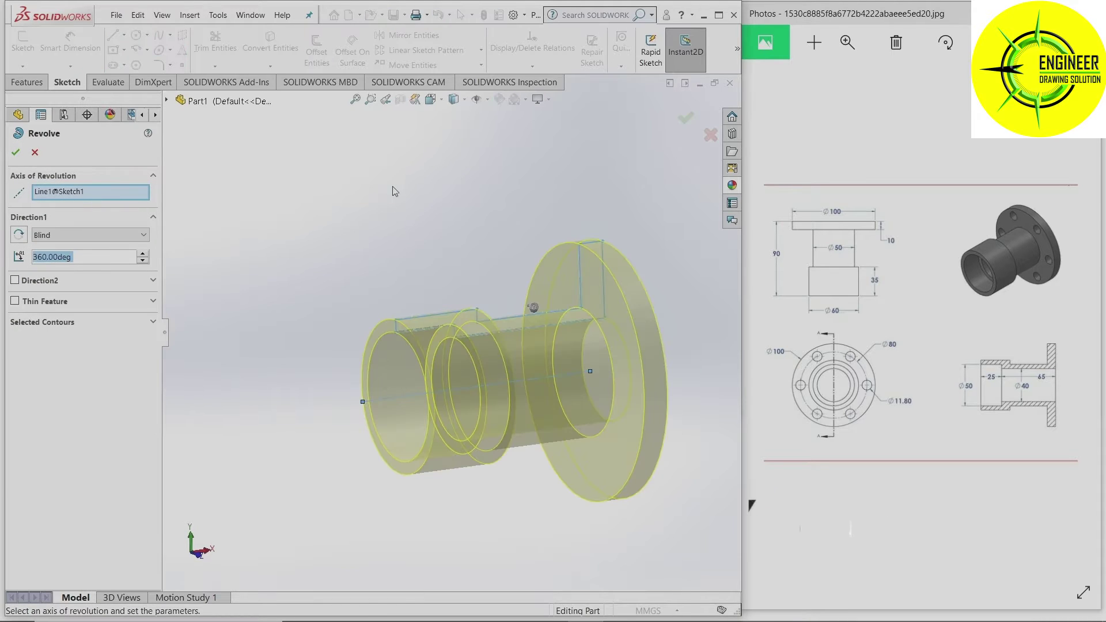
mouse_move(392, 187)
middle_mouse_down()
mouse_move(414, 259)
mouse_move(382, 224)
mouse_move(425, 178)
mouse_move(419, 254)
middle_mouse_up()
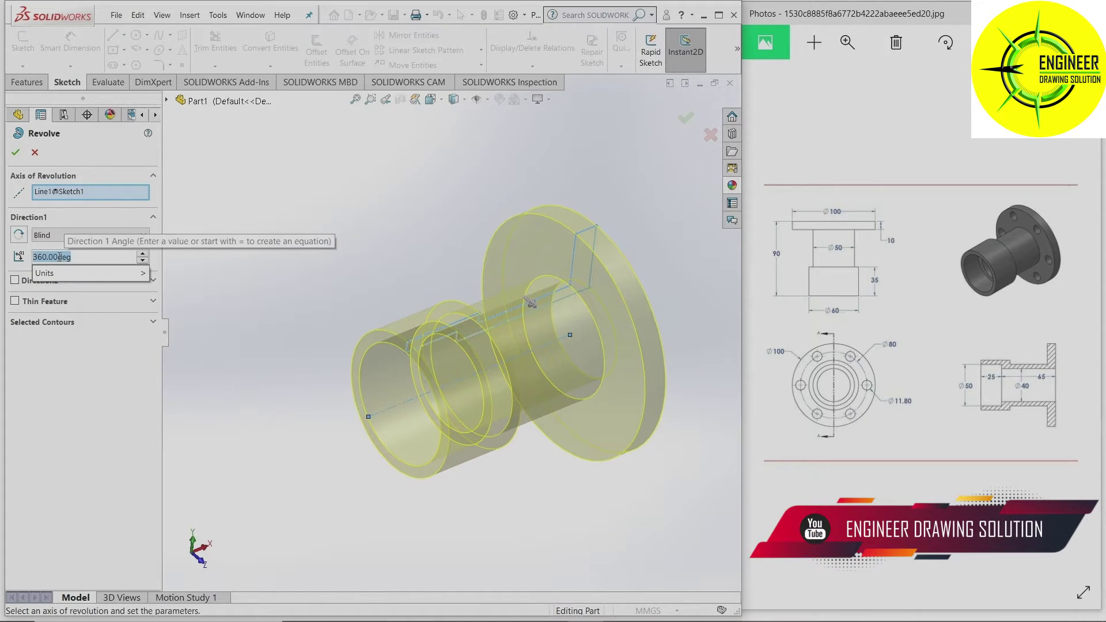
type("270")
key("Return")
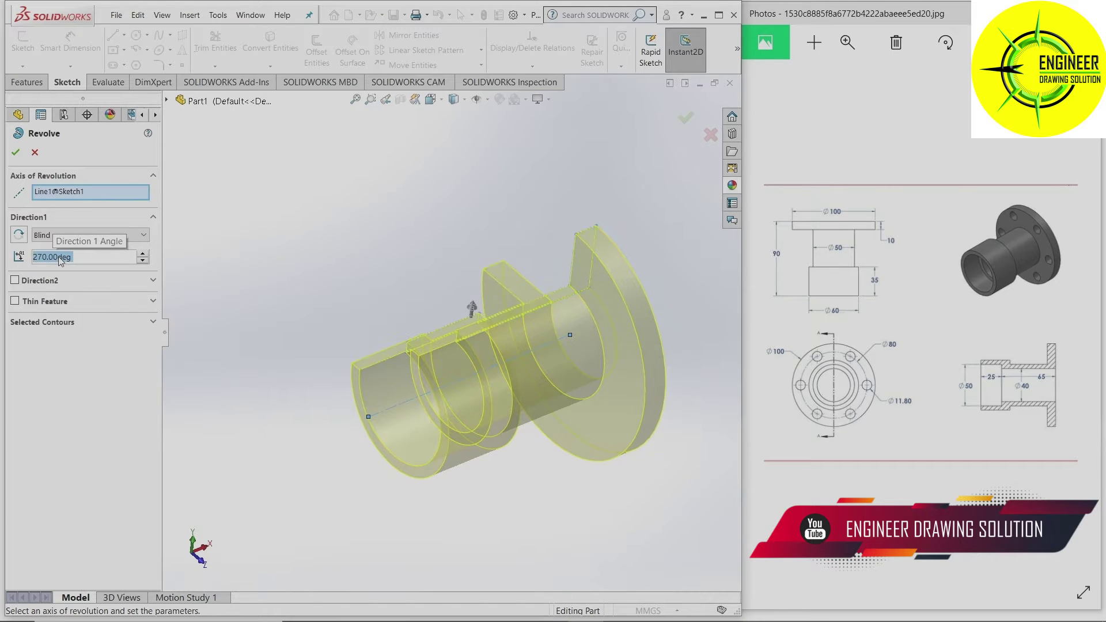
middle_click_drag(307, 268, 287, 338)
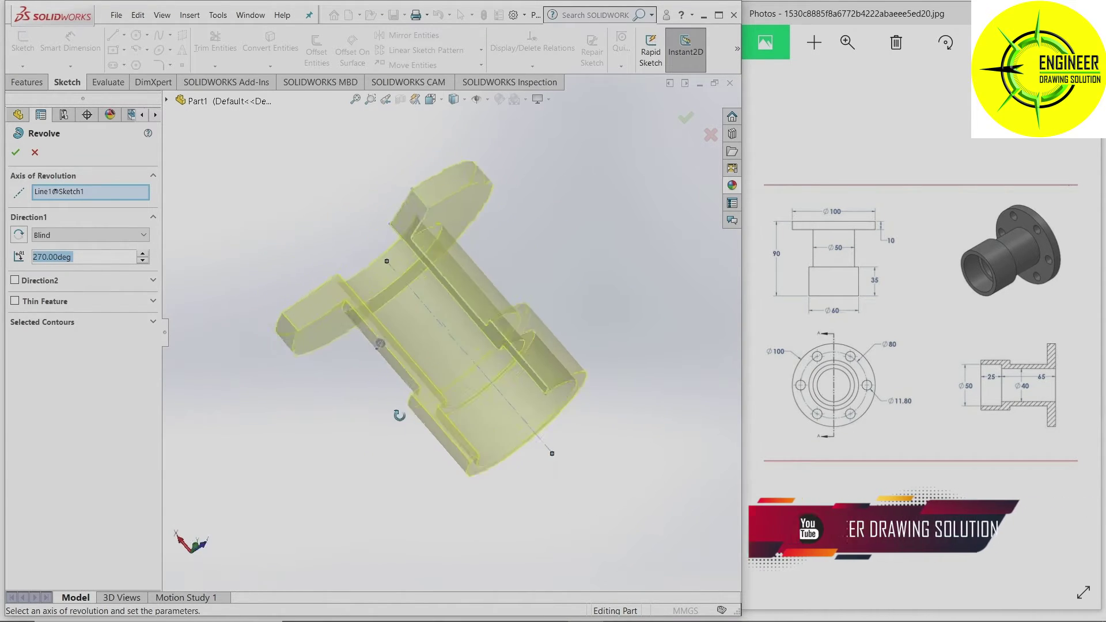
key("Return")
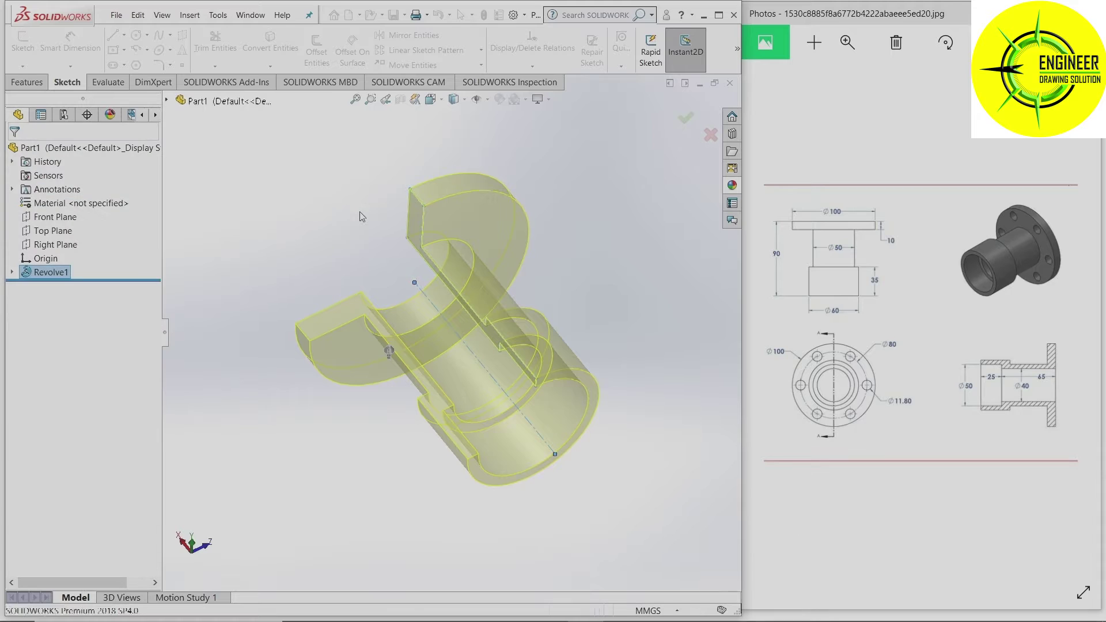
mouse_move(367, 291)
middle_mouse_down()
mouse_move(363, 191)
mouse_move(345, 247)
mouse_move(264, 191)
mouse_move(225, 282)
mouse_move(296, 237)
mouse_move(357, 234)
mouse_move(366, 300)
mouse_move(356, 296)
middle_mouse_up()
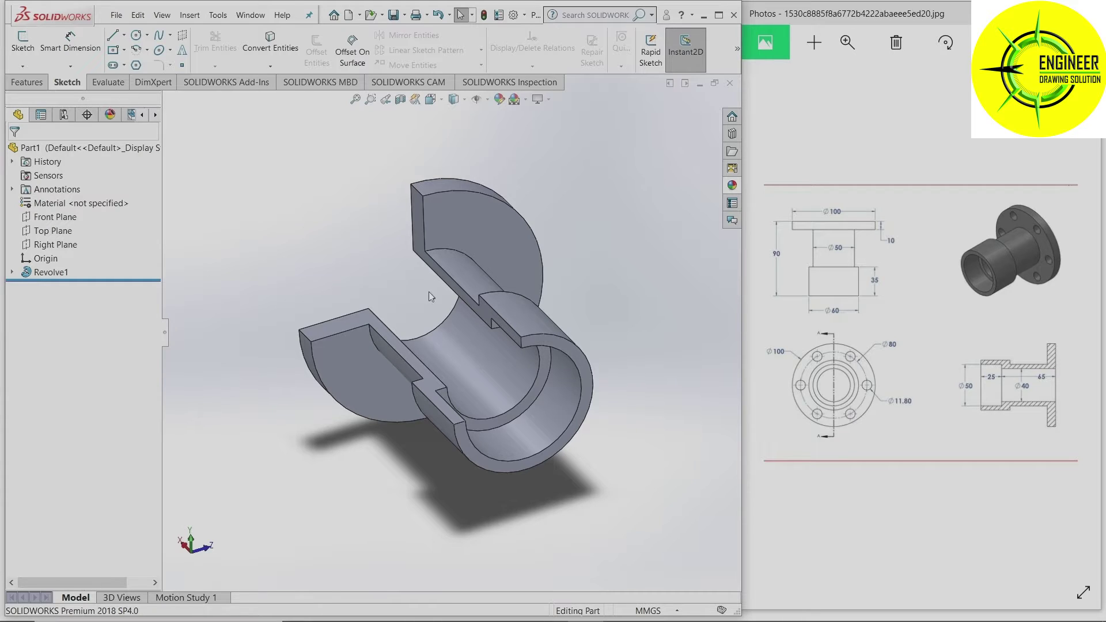
Edit Revolve1 to a full 360° angle, accept it, and orbit toward the flange.
right_click(63, 272)
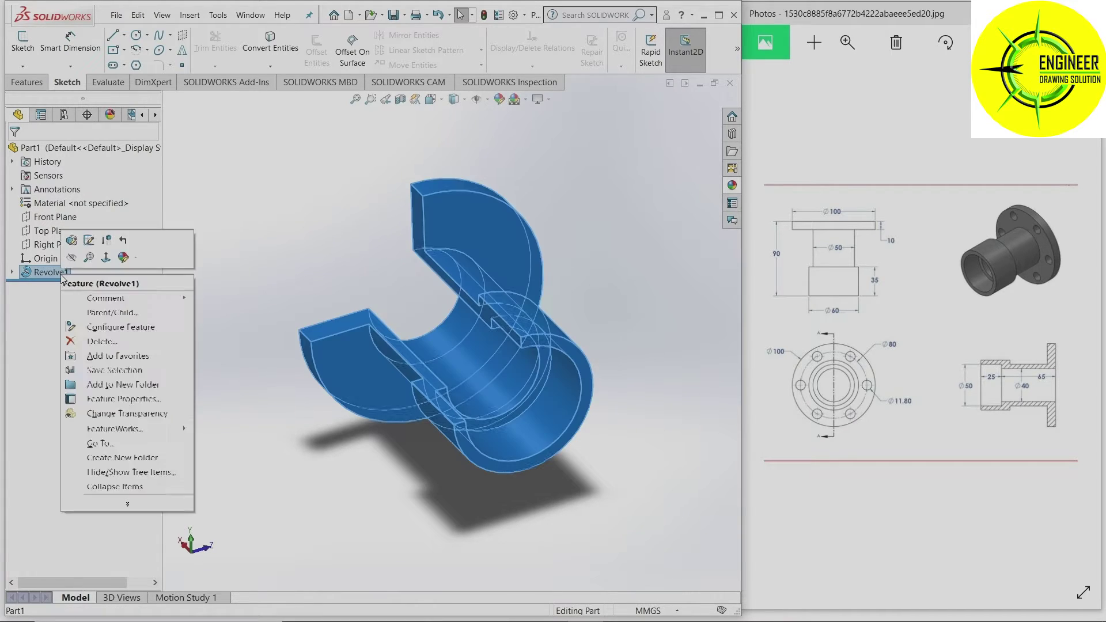
left_click(72, 240)
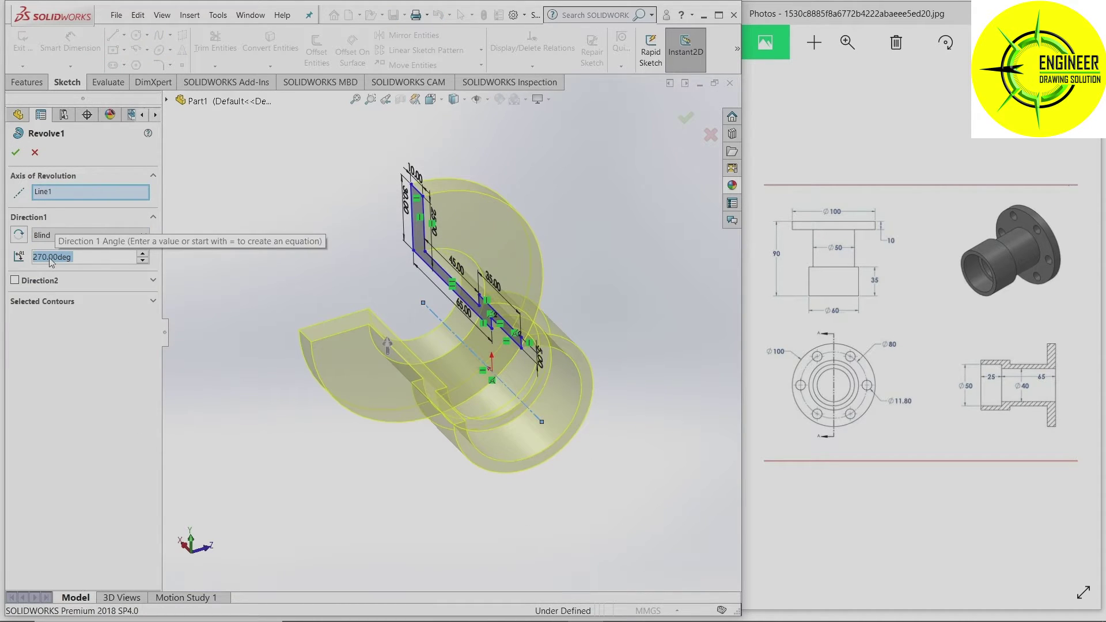
type("360")
key("Return")
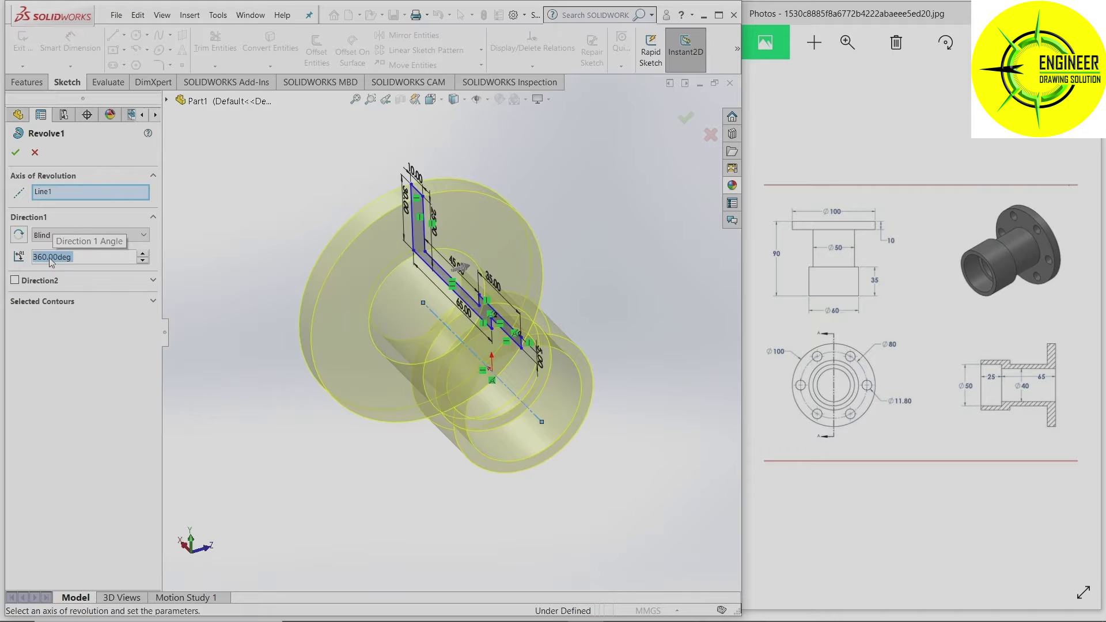
left_click(15, 152)
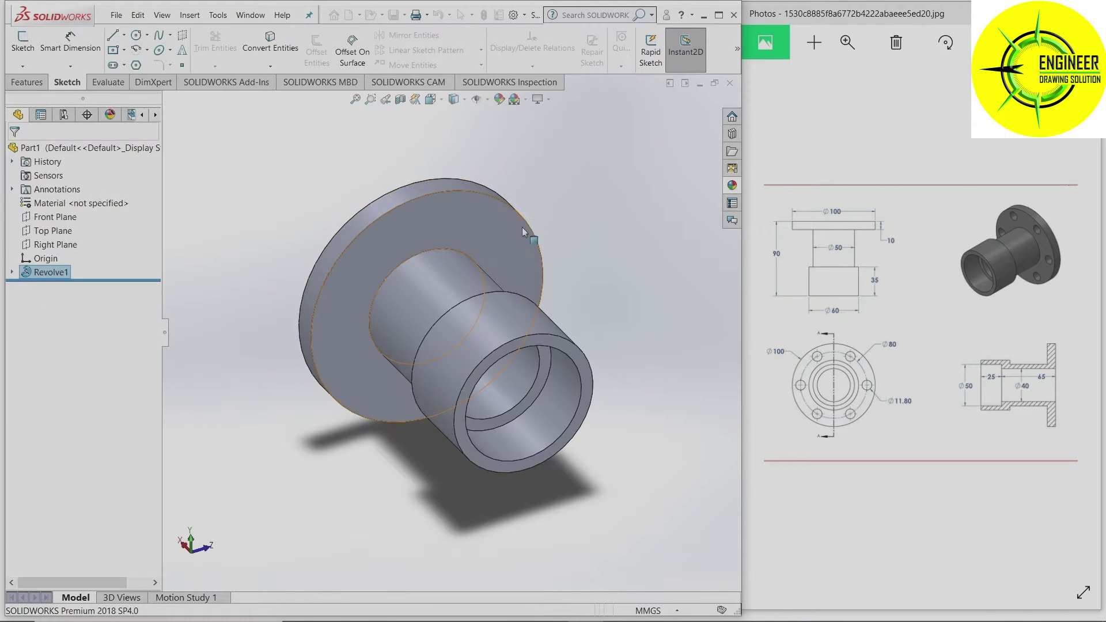
mouse_move(577, 189)
middle_mouse_down()
mouse_move(532, 176)
mouse_move(439, 185)
mouse_move(464, 247)
middle_mouse_up()
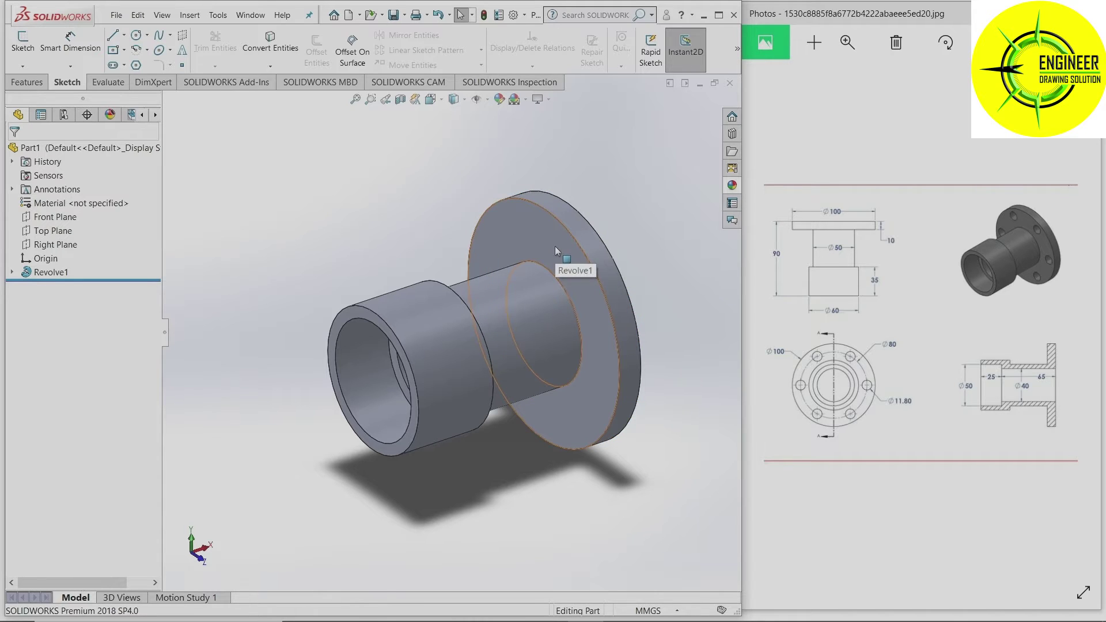
Start a sketch on the flange face, viewed normal to it, with an origin-centred circle.
left_click(523, 230)
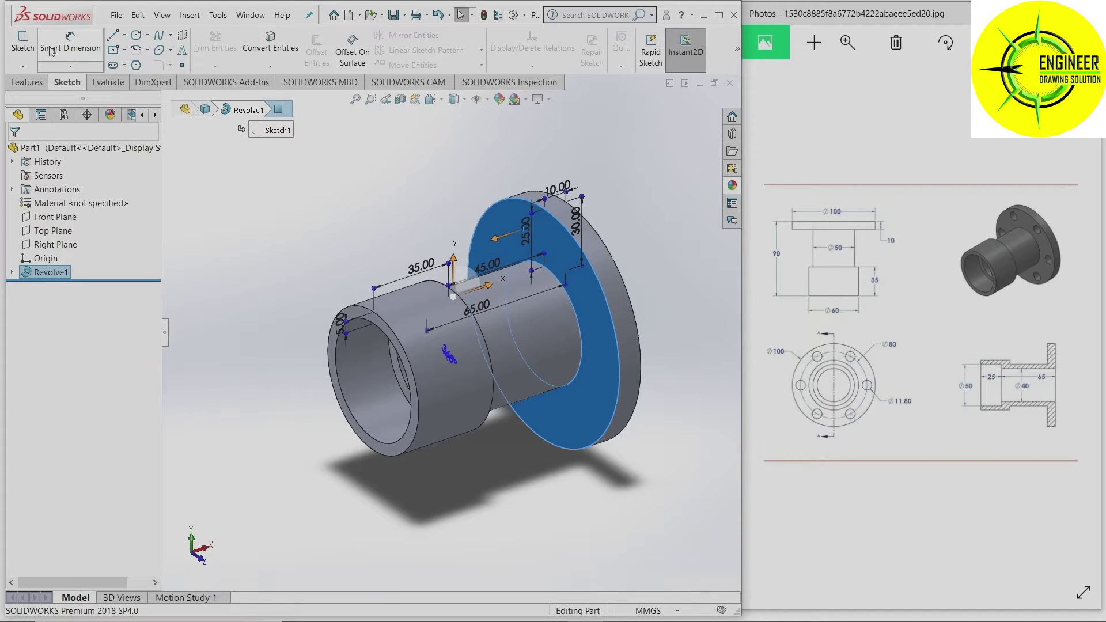
left_click(23, 41)
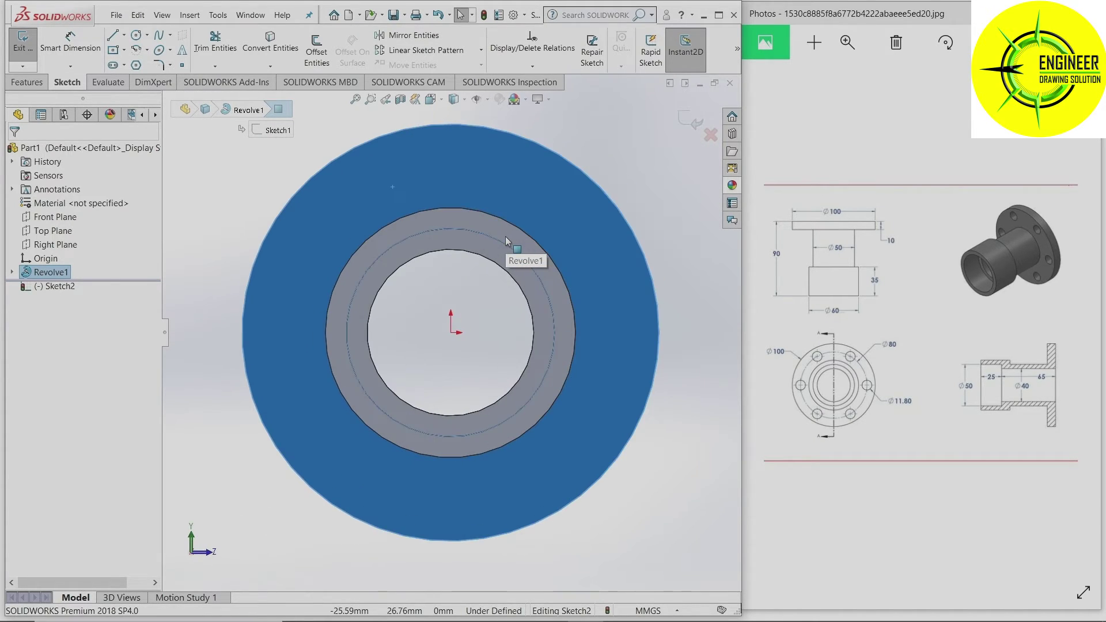
left_click(588, 156)
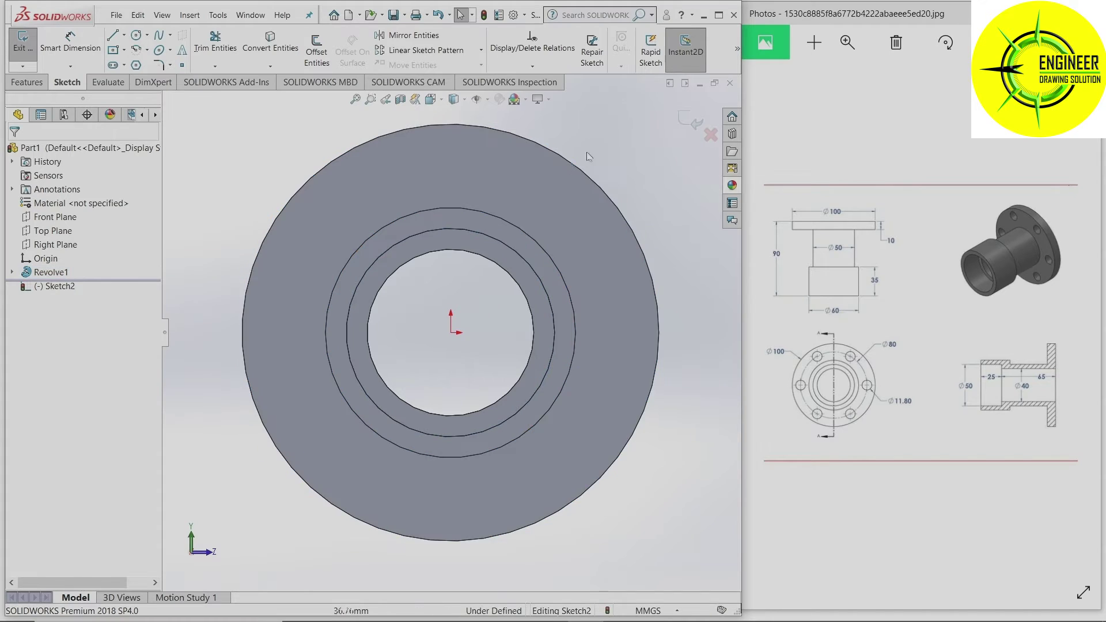
left_click(137, 35)
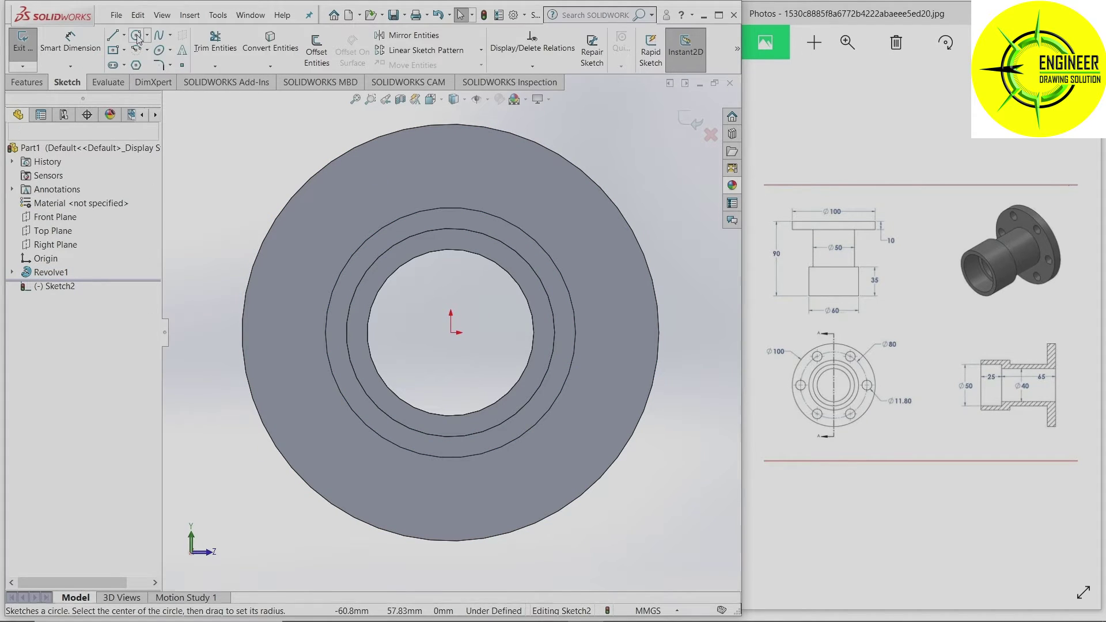
left_click(452, 333)
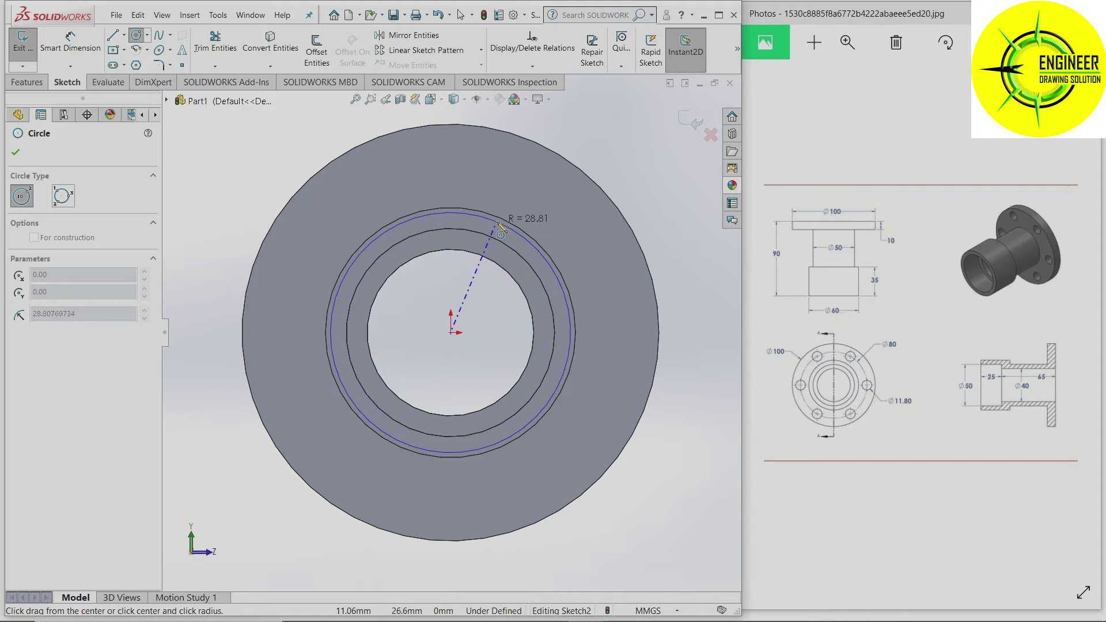
left_click(452, 165)
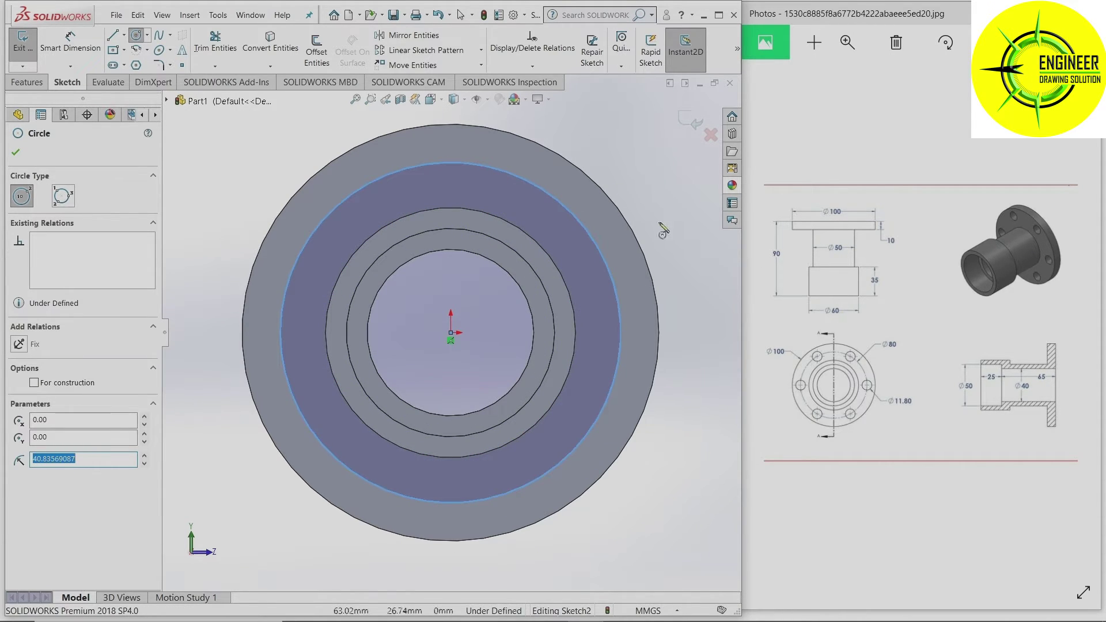
Dimension the circle to 80 mm diameter and fit the sketch in view.
left_click(51, 52)
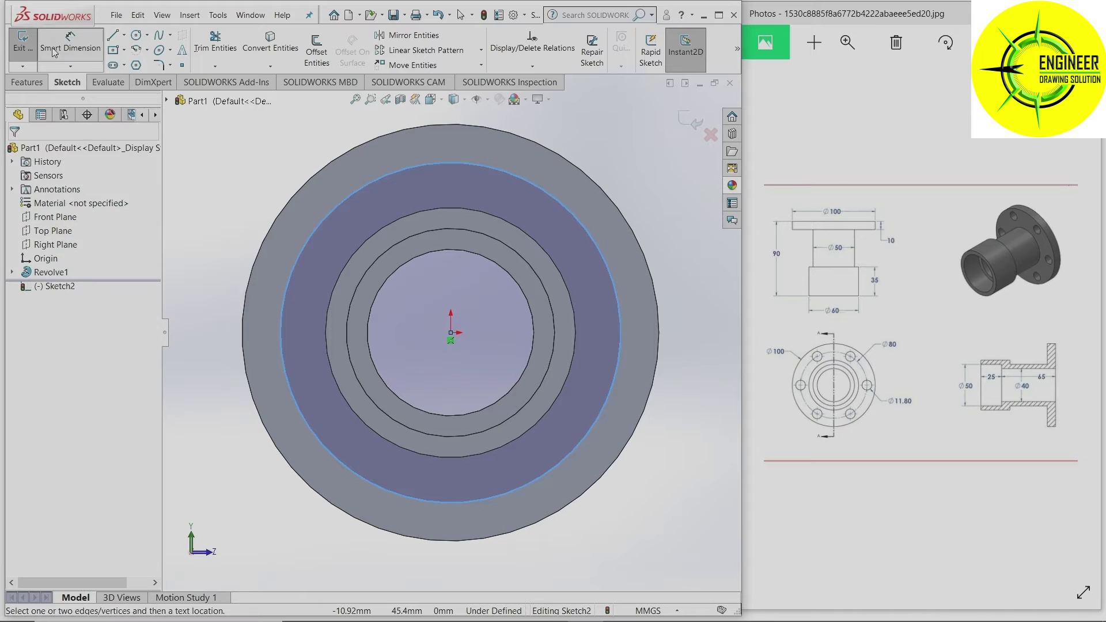
left_click(294, 269)
left_click(245, 197)
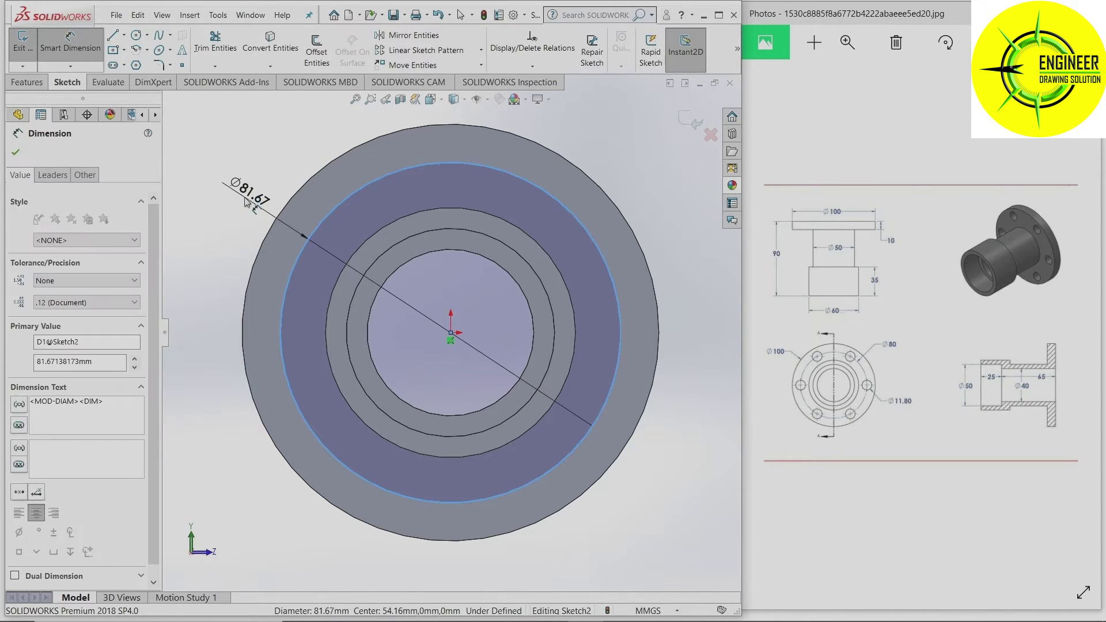
type("80")
key("Return")
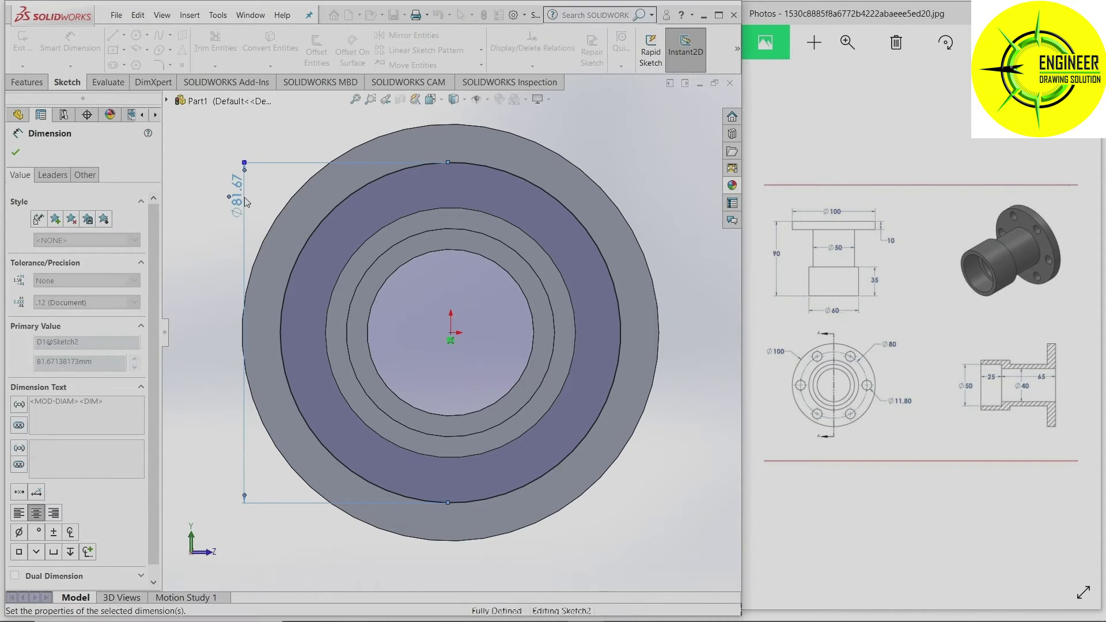
left_click(16, 153)
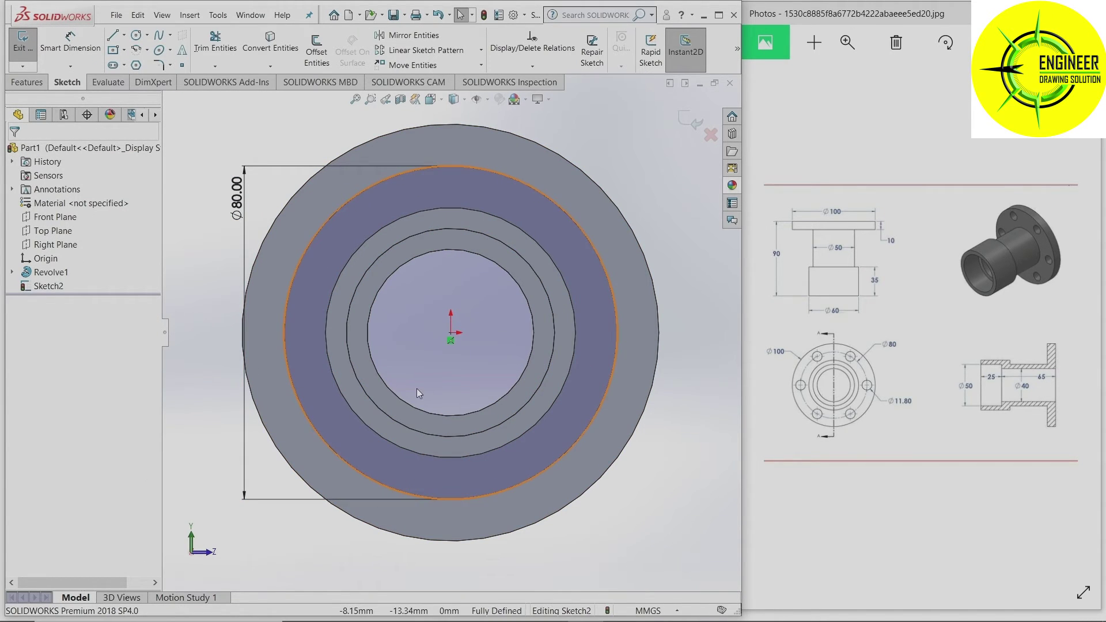
key("f")
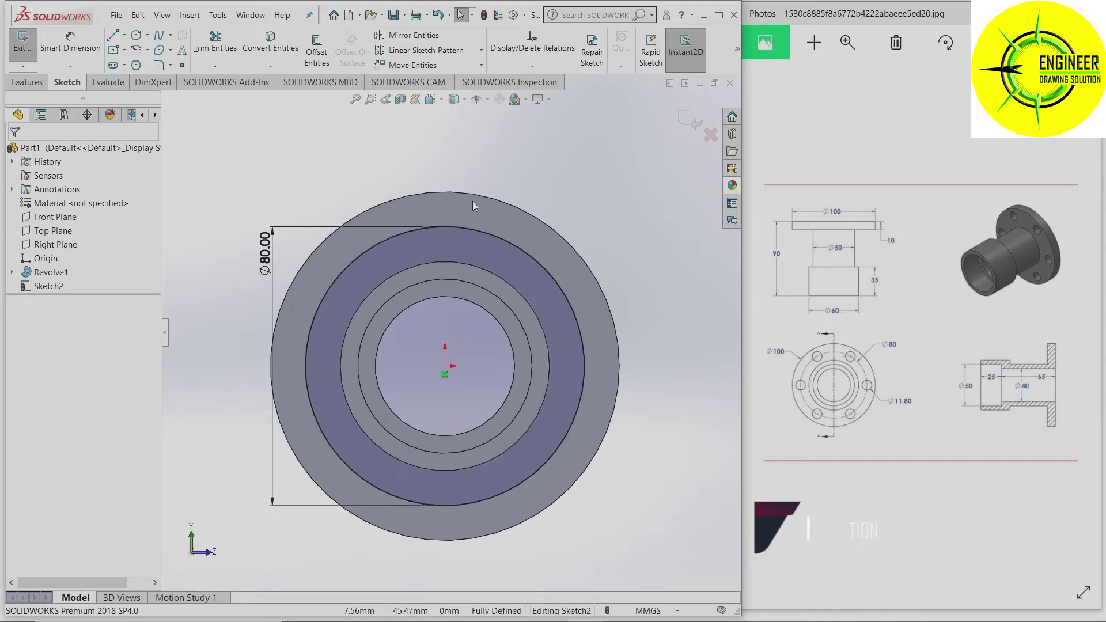
Draw a circle centred at the top of the Ø80 circle, dimensioned to 11.8 mm.
left_click(136, 35)
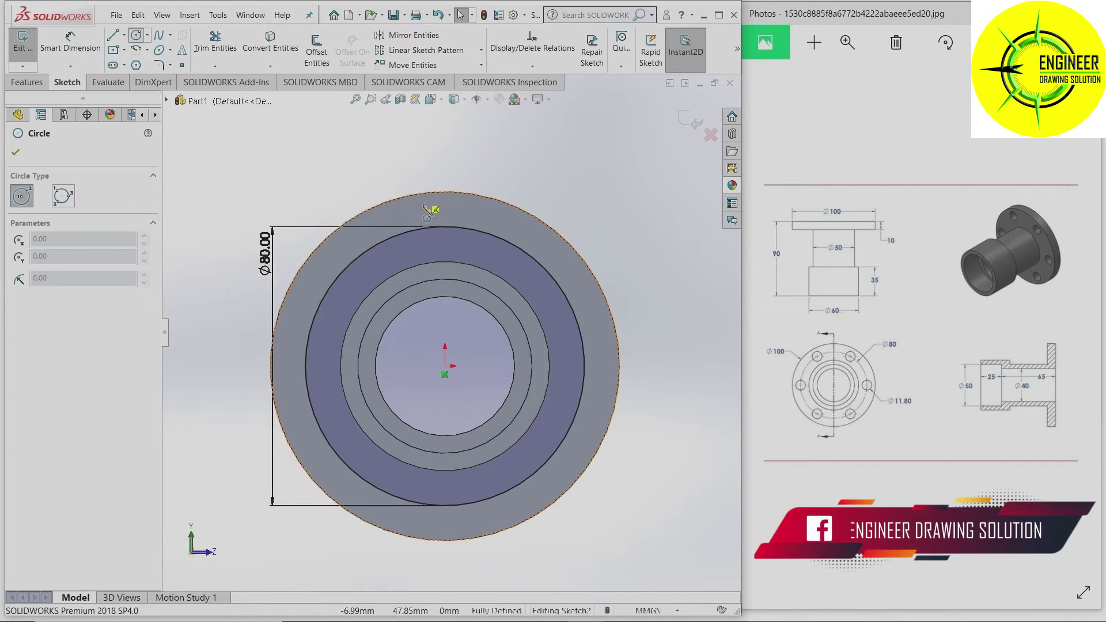
left_click(445, 226)
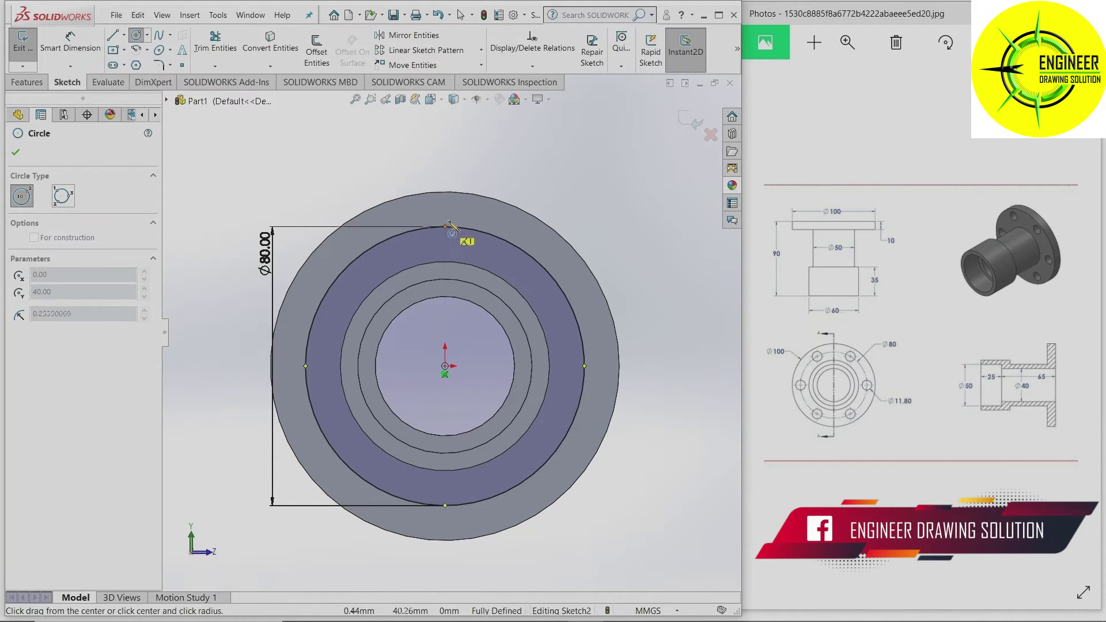
left_click(455, 220)
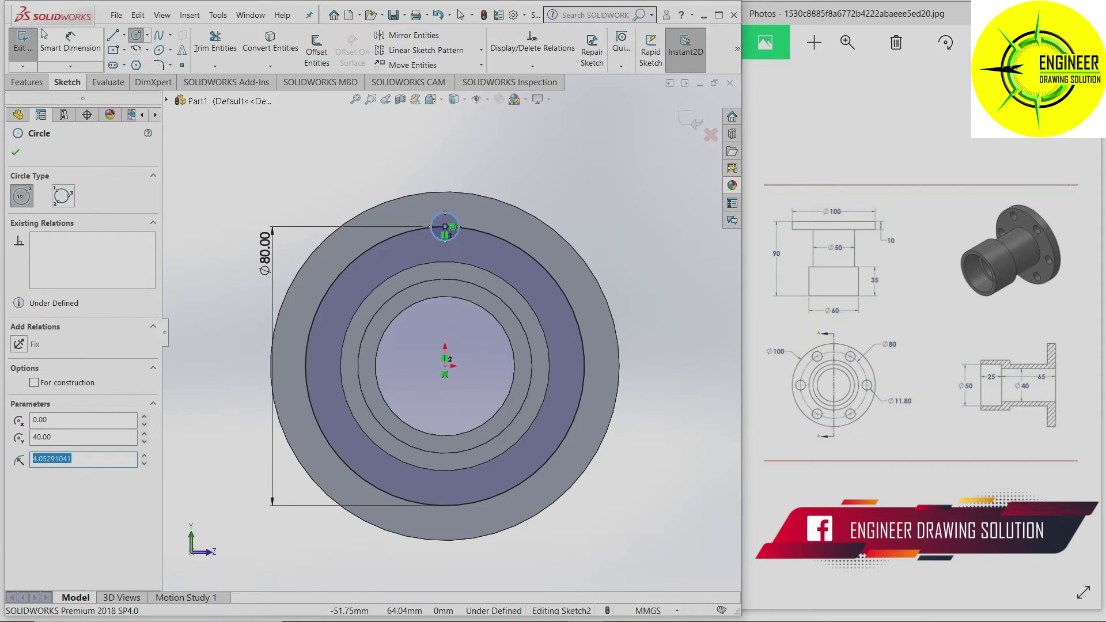
left_click(70, 44)
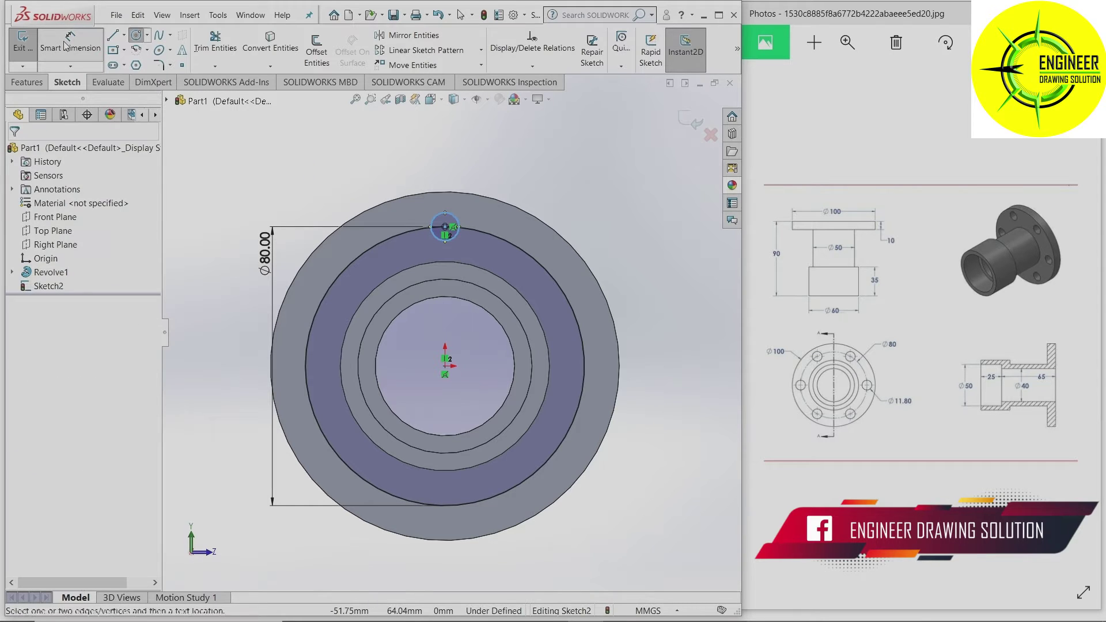
left_click(442, 214)
left_click(479, 173)
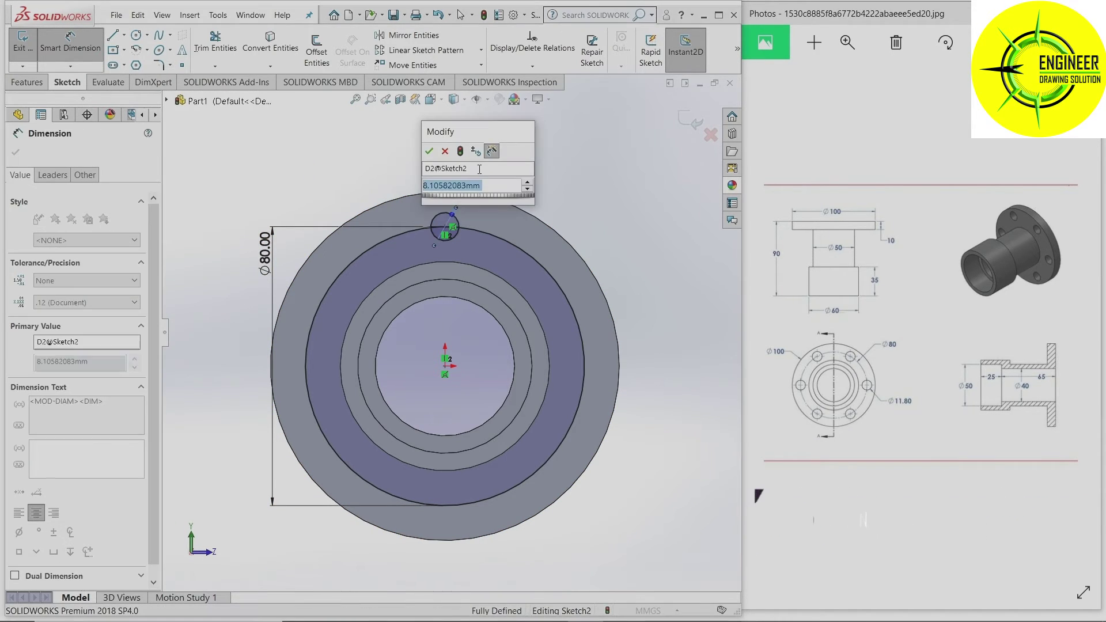
type("11.8")
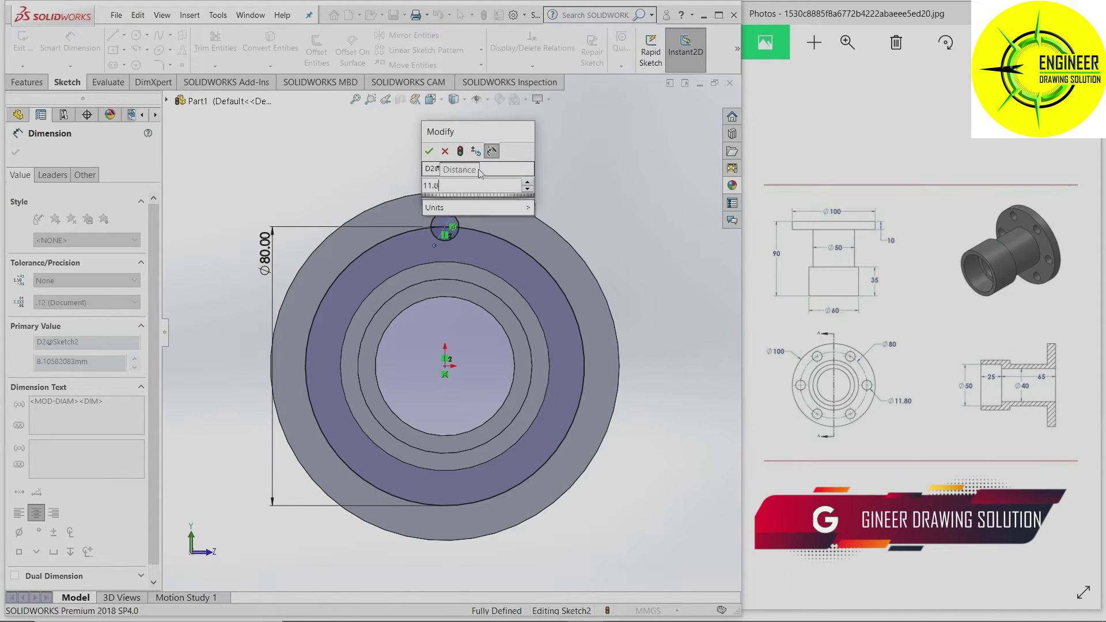
key("Return")
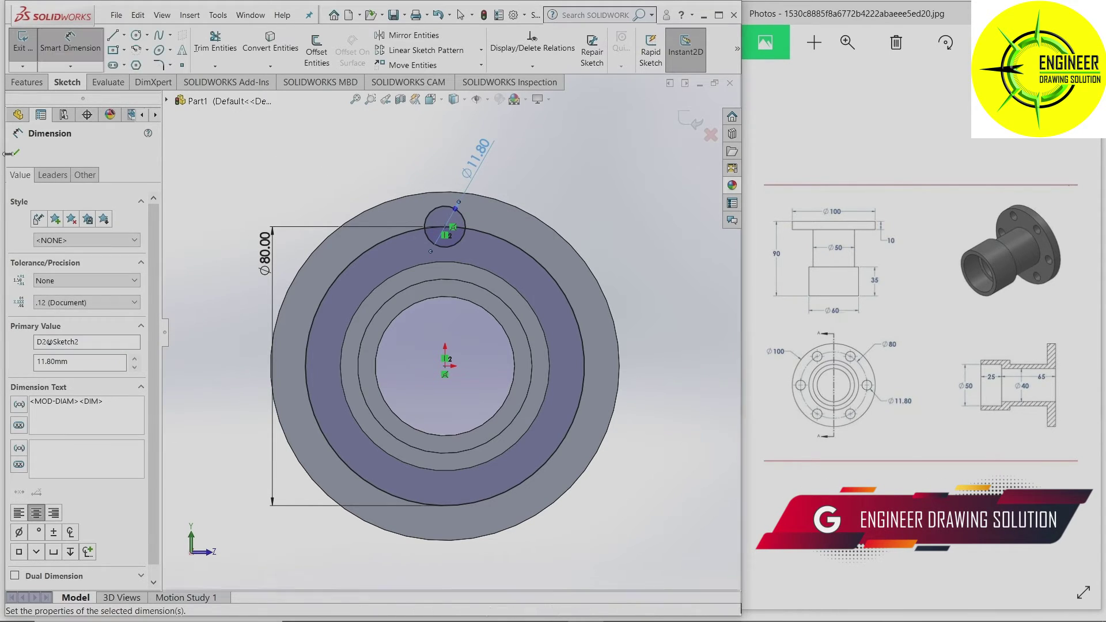
left_click(15, 152)
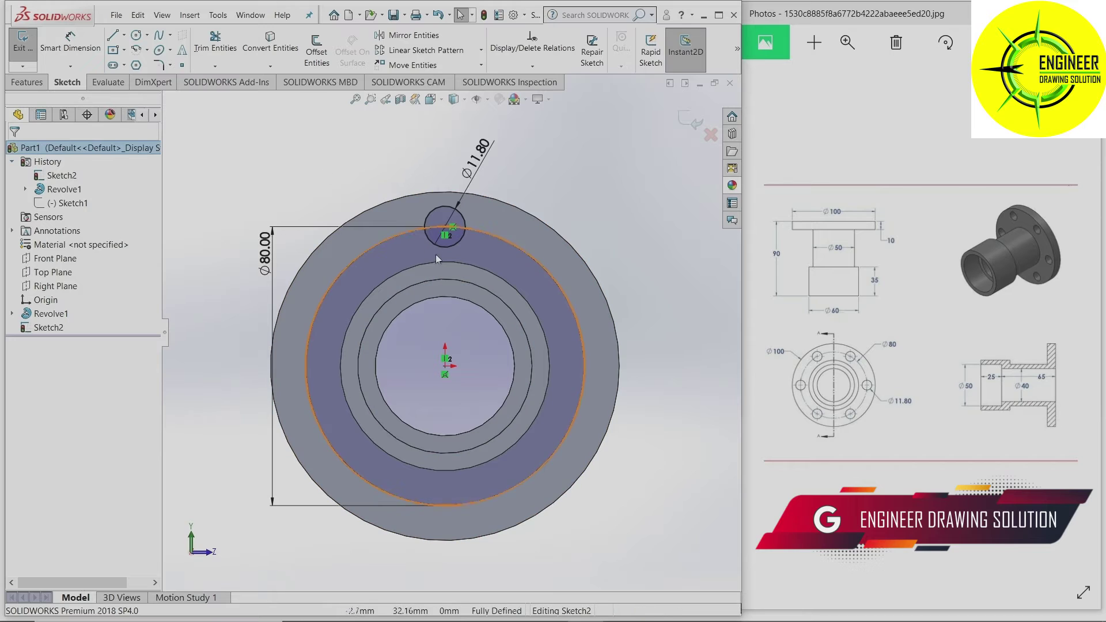
Delete the Ø80 circle, keeping only the Ø11.8 hole circle.
left_click(383, 242)
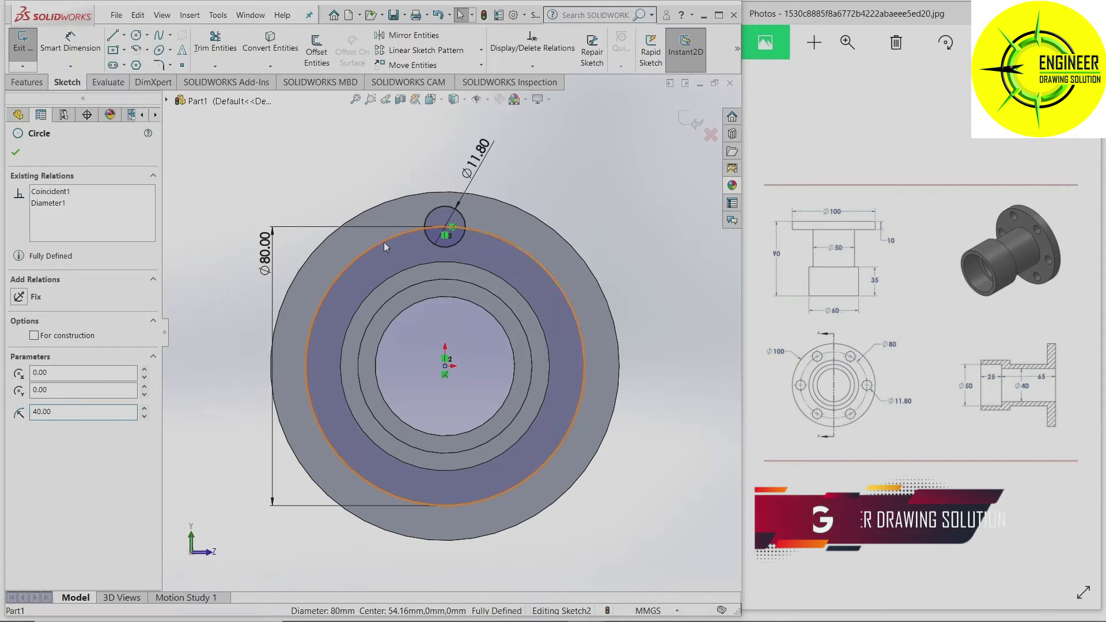
key("Delete")
left_click(480, 318)
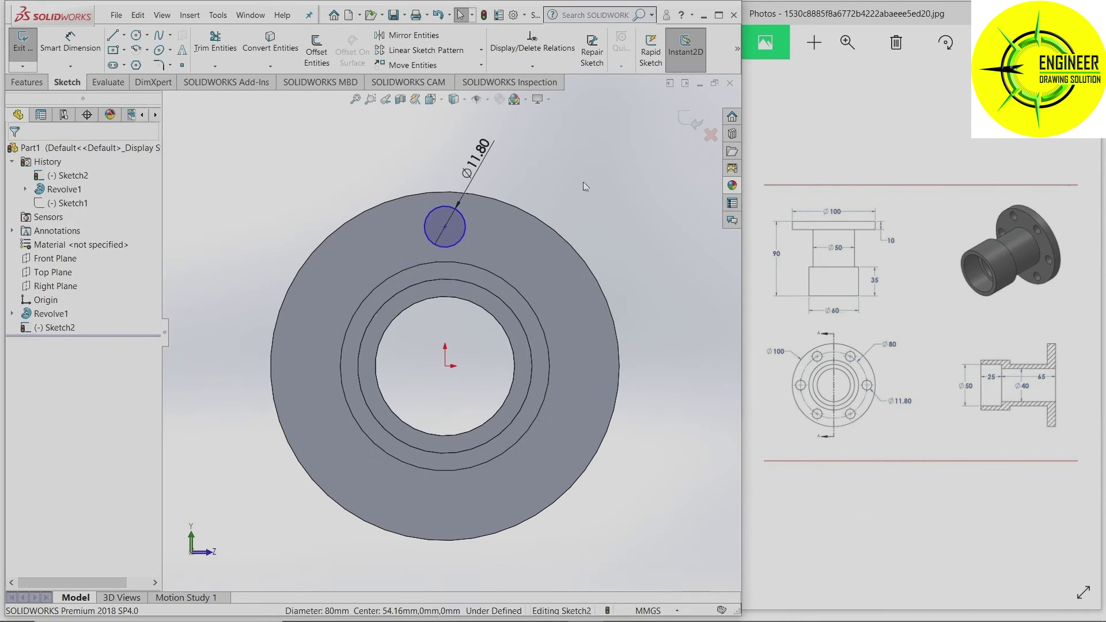
Extrude-cut Sketch2's Ø11.80 circle through the flange as Cut-Extrude1.
key("ctrl+7")
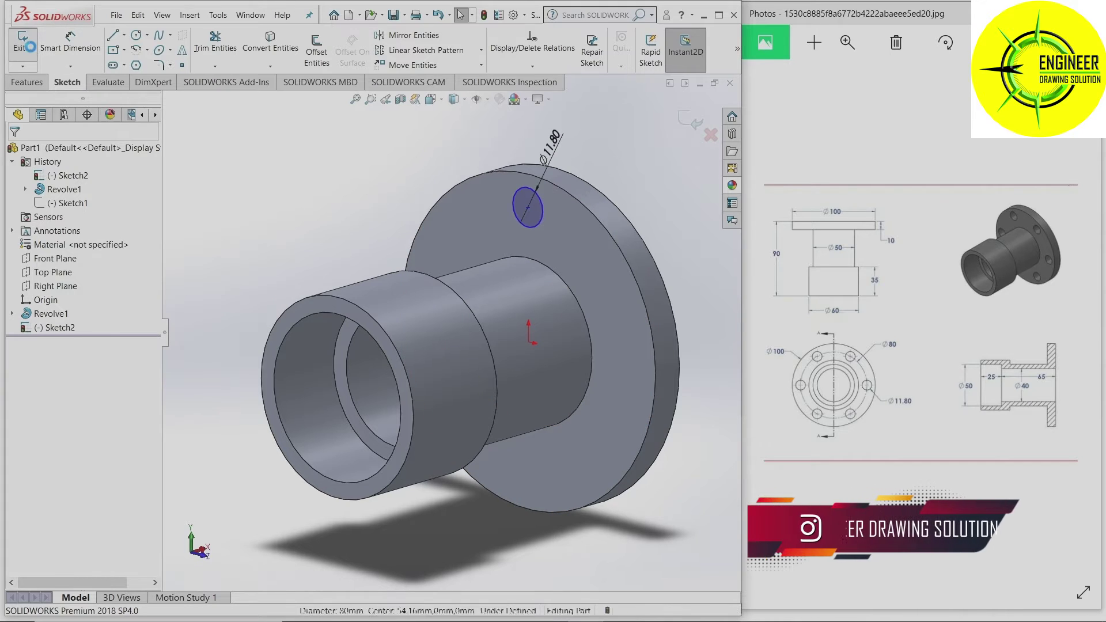
middle_click_drag(352, 179, 340, 193)
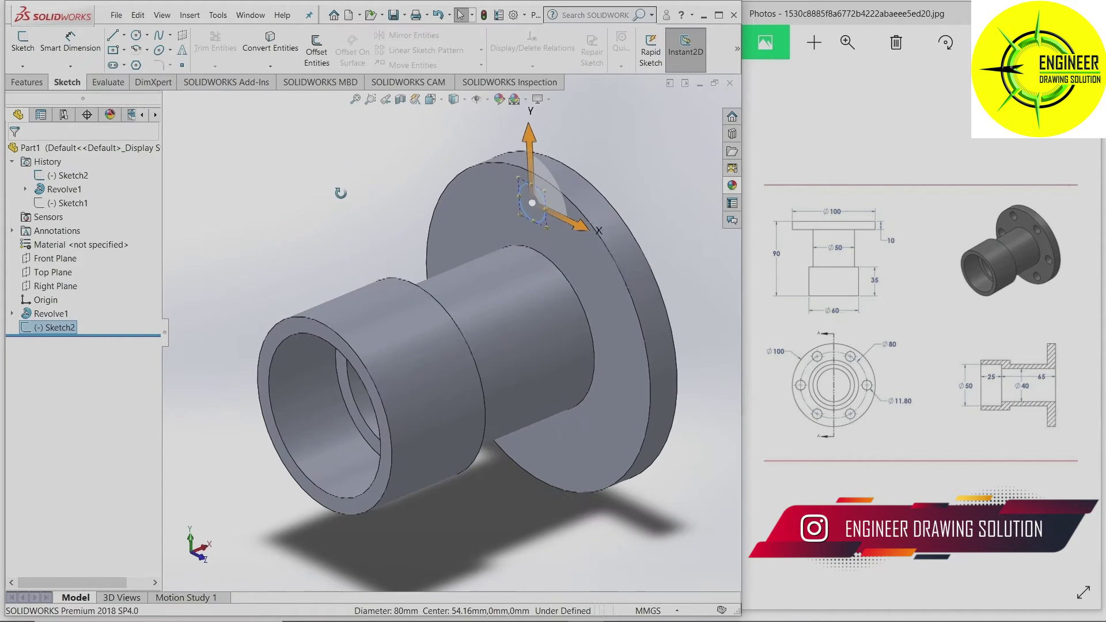
left_click(192, 16)
mouse_move(202, 48)
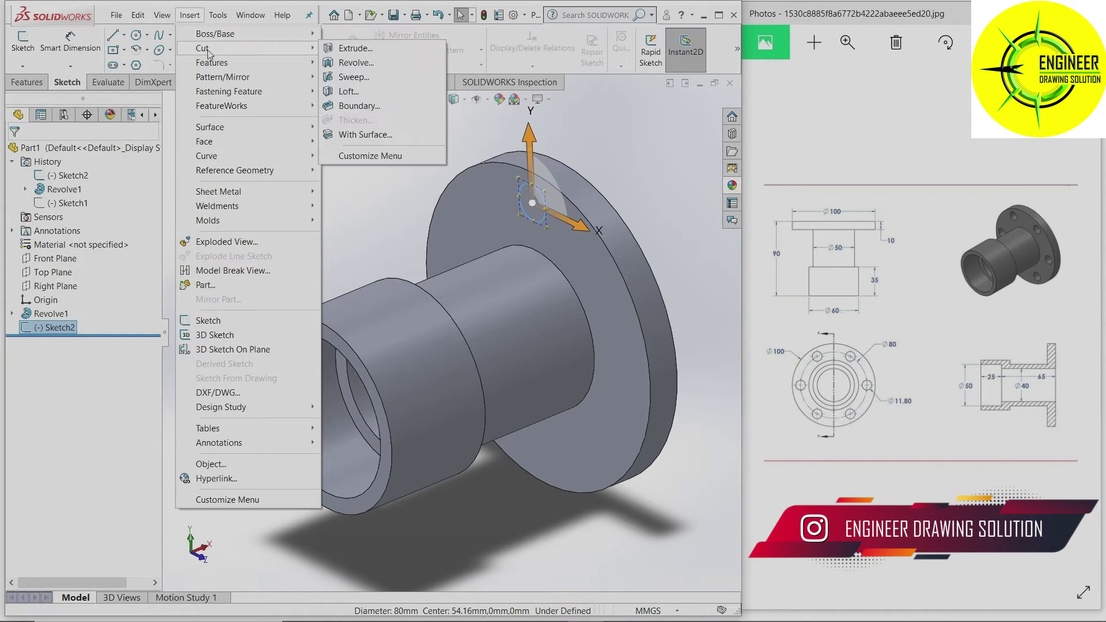
left_click(377, 48)
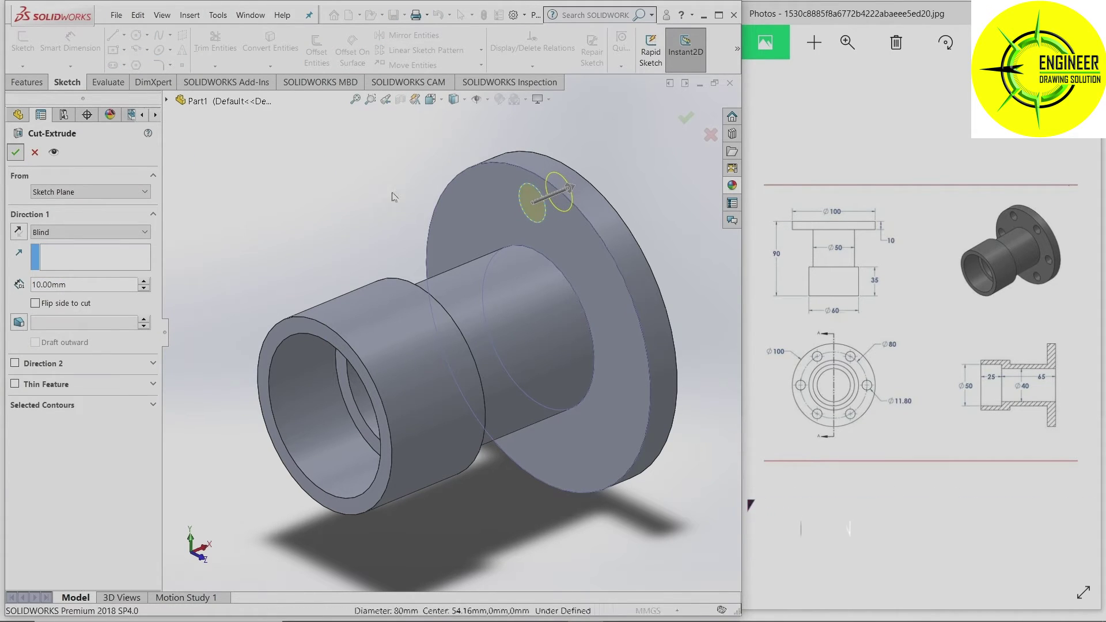
left_click(15, 152)
middle_click_drag(386, 198, 465, 206)
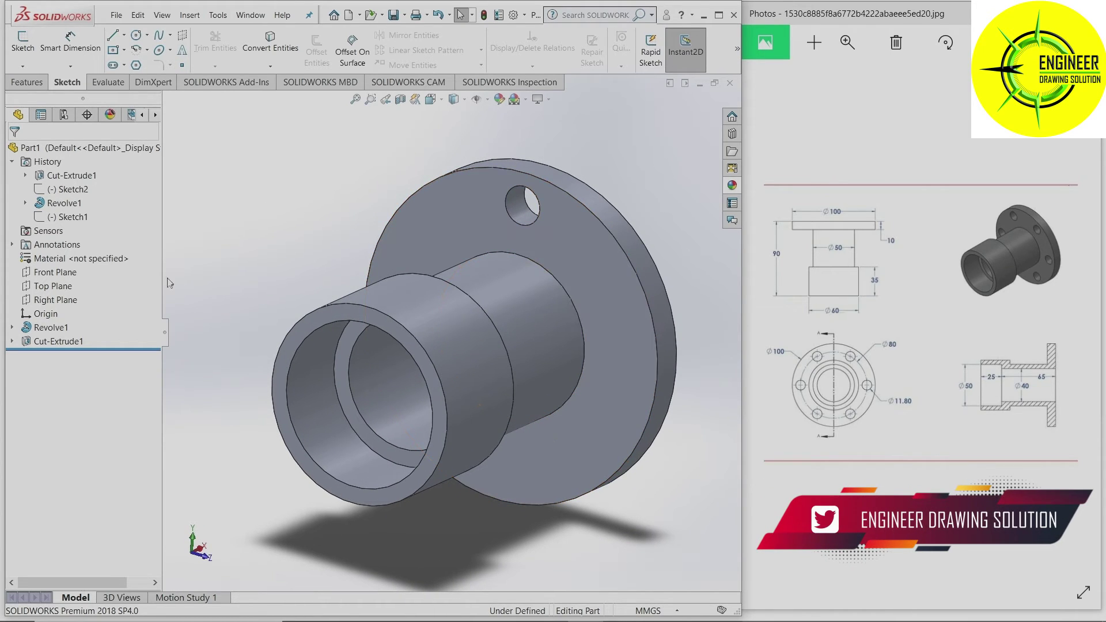
Circular-pattern Cut-Extrude1 about the bore's circular edge into 6 equally spaced holes.
left_click(189, 15)
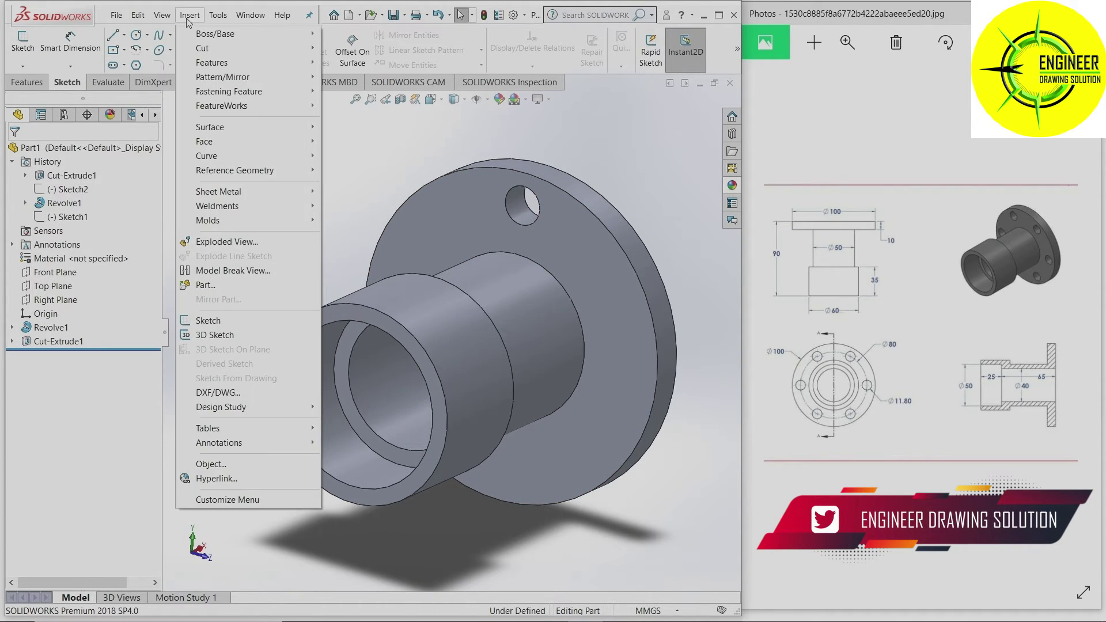
mouse_move(223, 77)
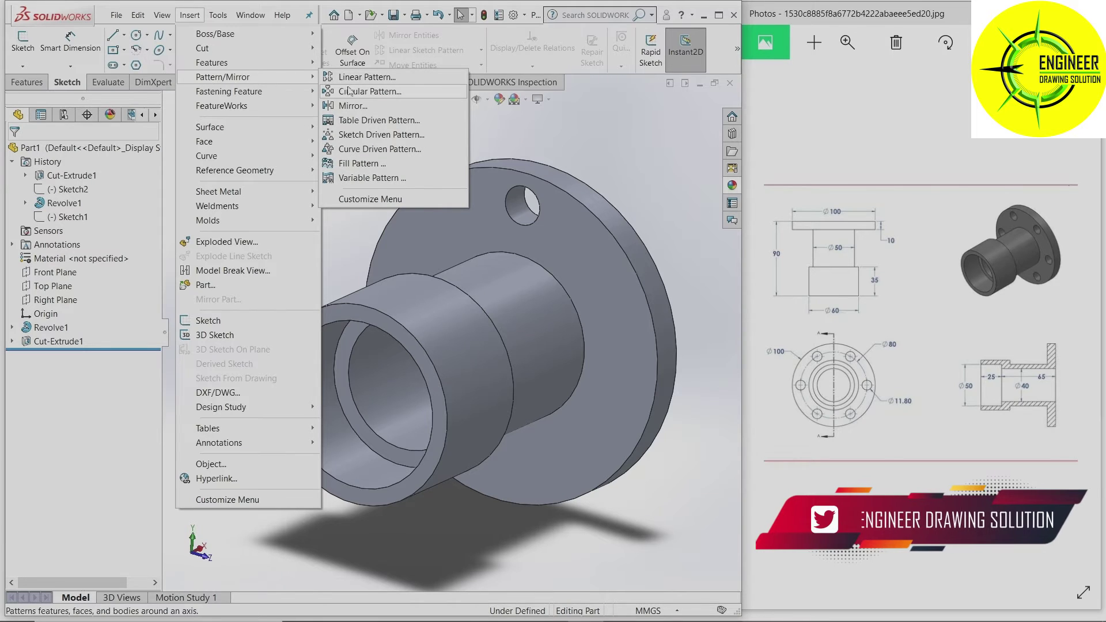
left_click(357, 92)
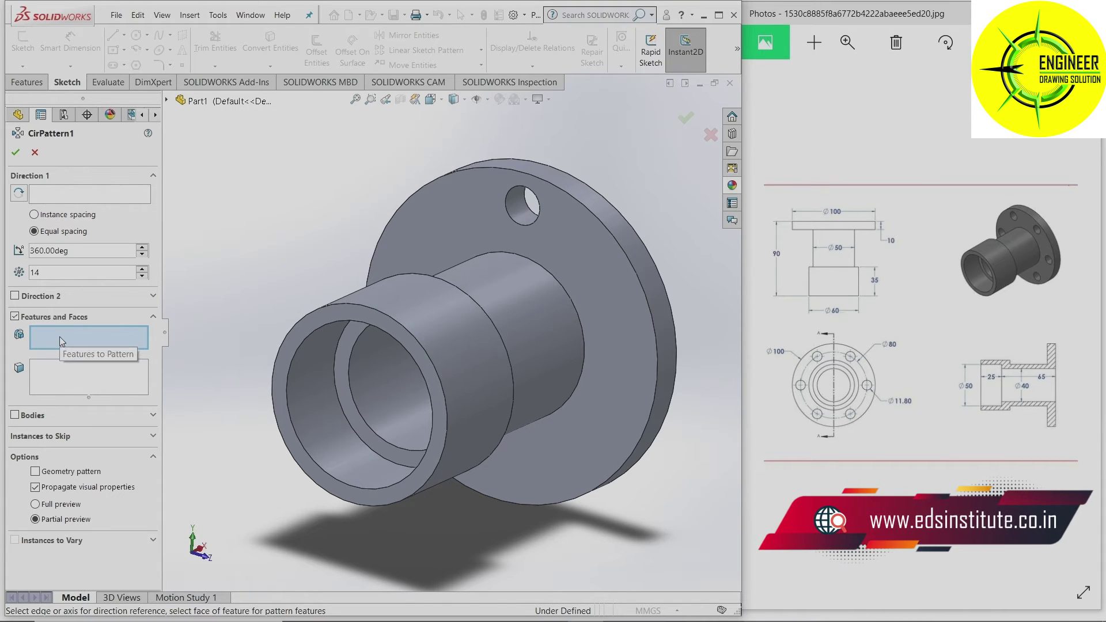
left_click(519, 212)
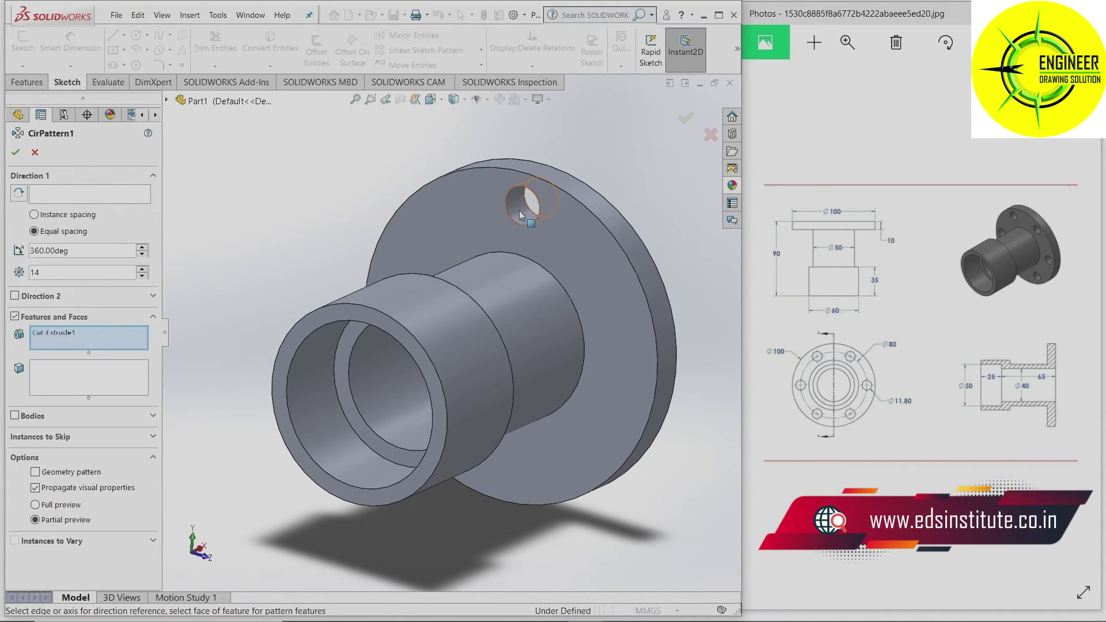
left_click(58, 196)
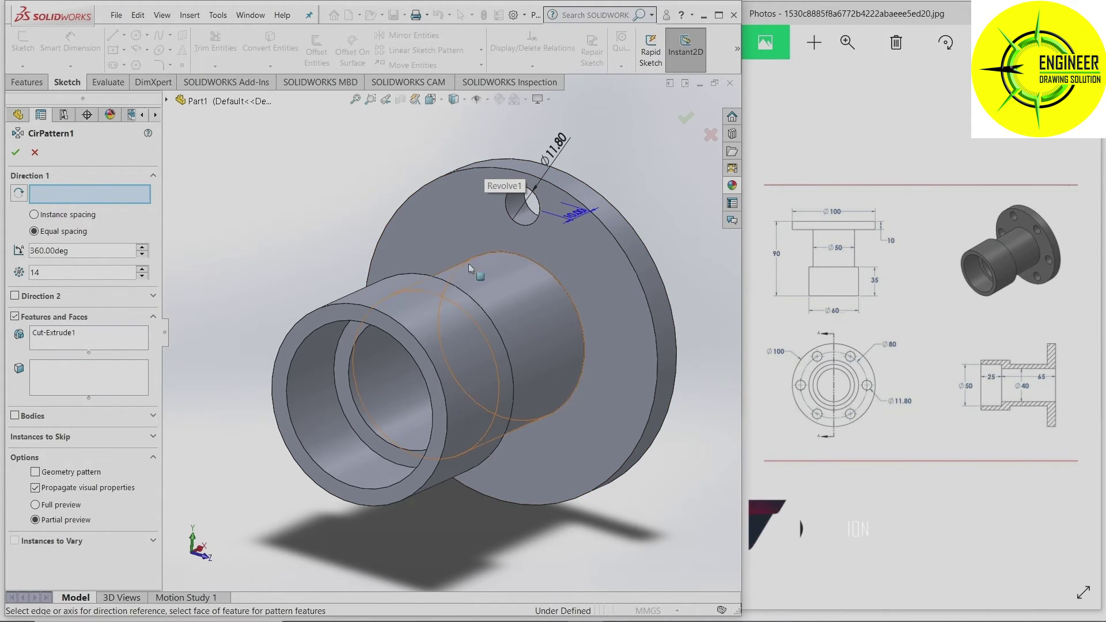
left_click(350, 365)
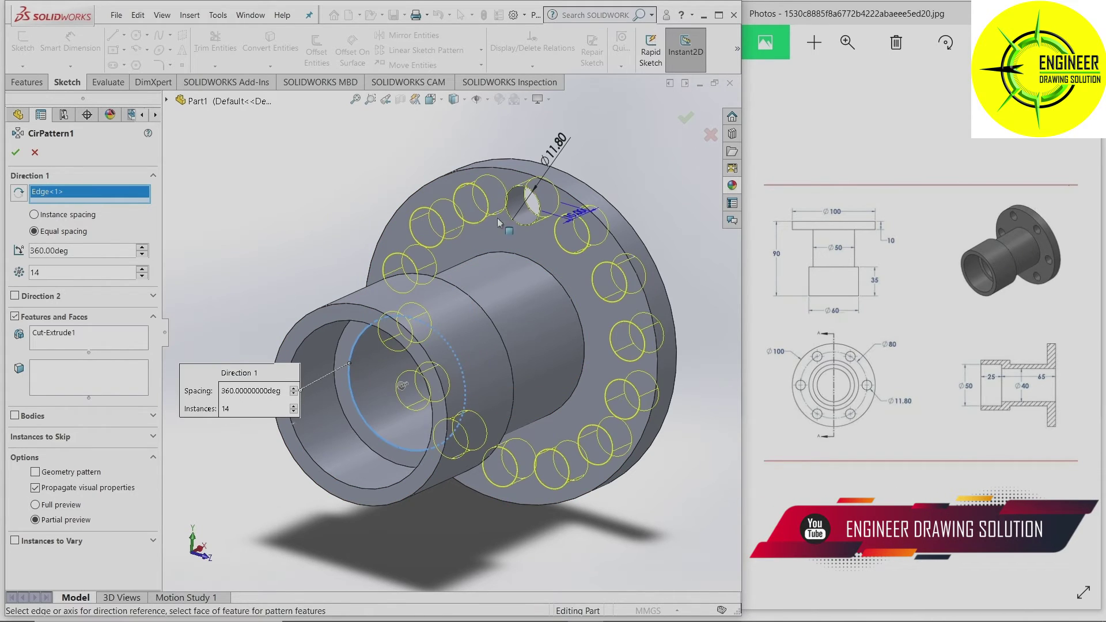
double_click(45, 274)
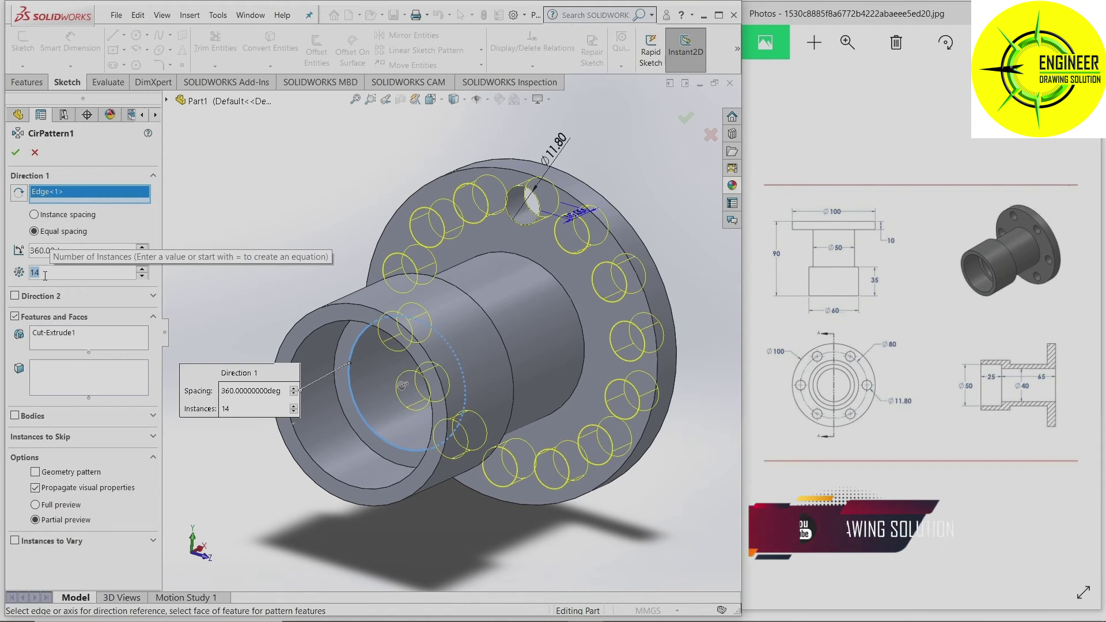
type("6")
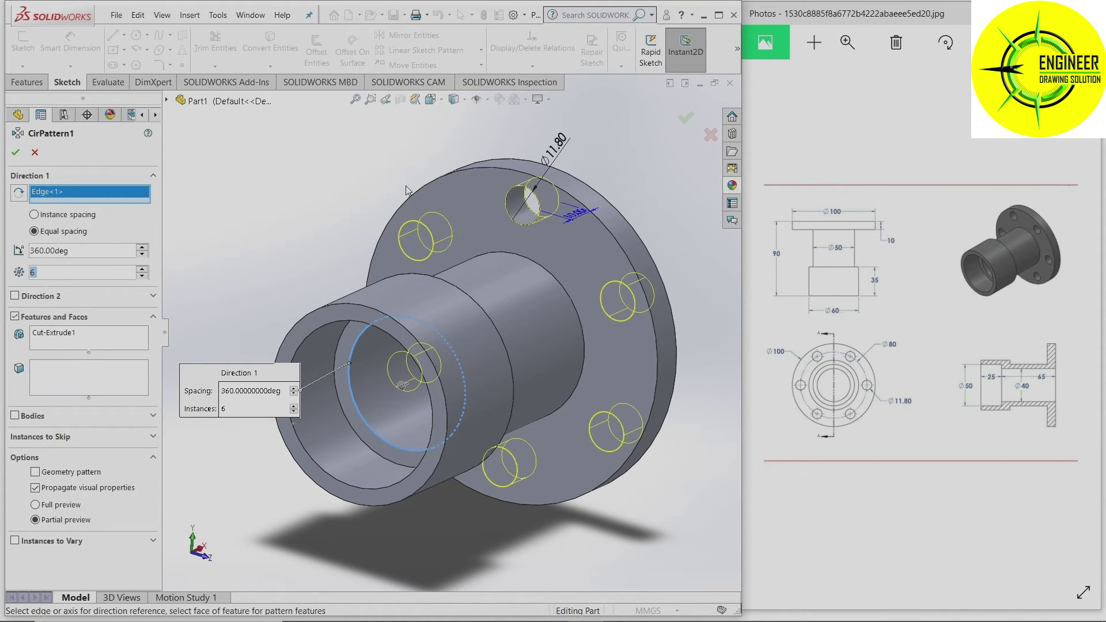
middle_click_drag(407, 174, 54, 168)
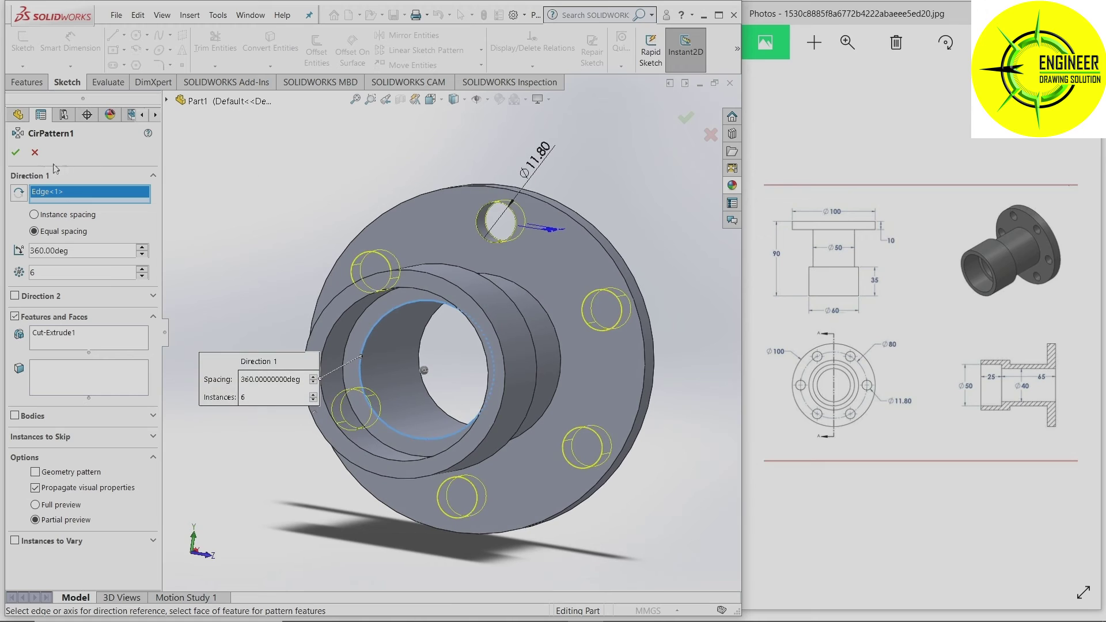
left_click(16, 152)
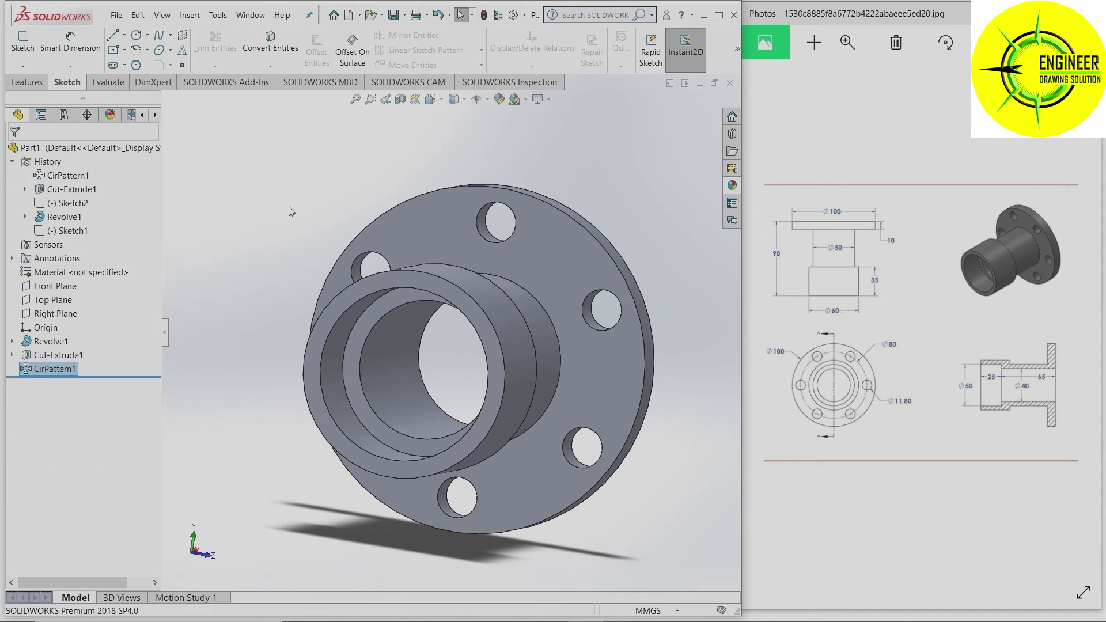
Orbit and zoom around the bush, then set the display style to Shaded without edges.
mouse_move(242, 201)
middle_mouse_down()
mouse_move(293, 203)
mouse_move(295, 229)
middle_mouse_up()
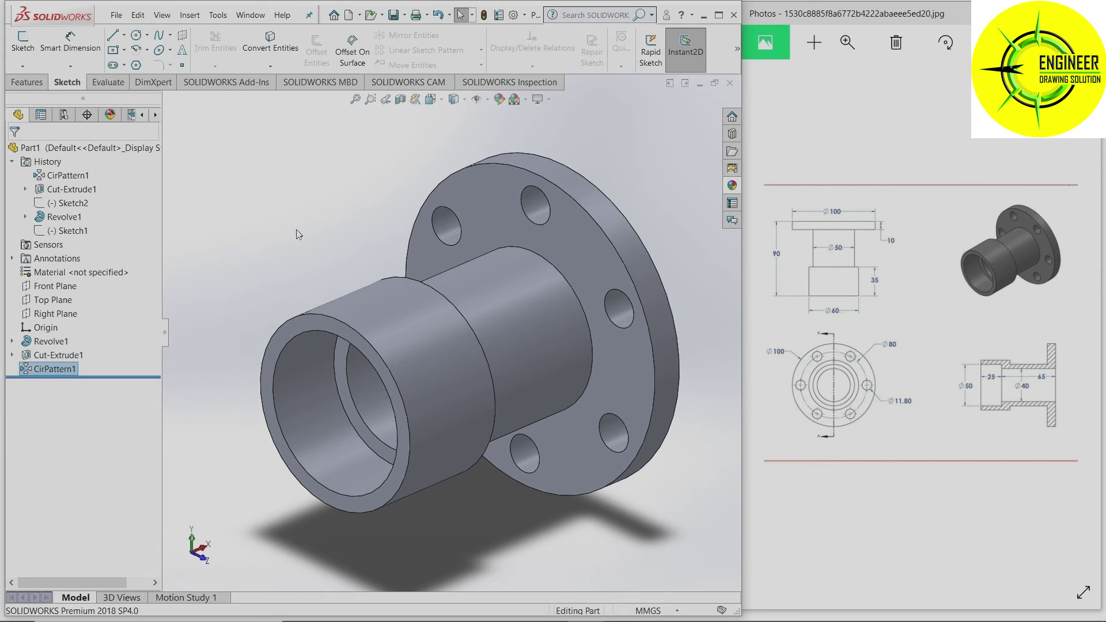
scroll(461, 254, "up", 3)
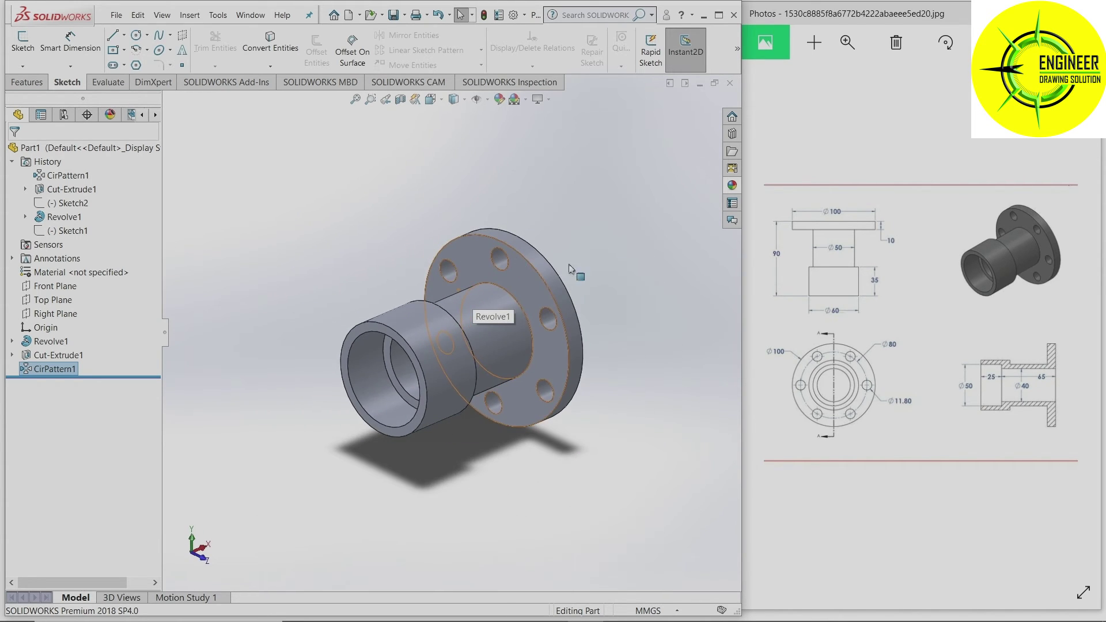
scroll(570, 269, "down", 2)
mouse_move(597, 278)
middle_mouse_down()
mouse_move(575, 227)
mouse_move(510, 301)
middle_mouse_up()
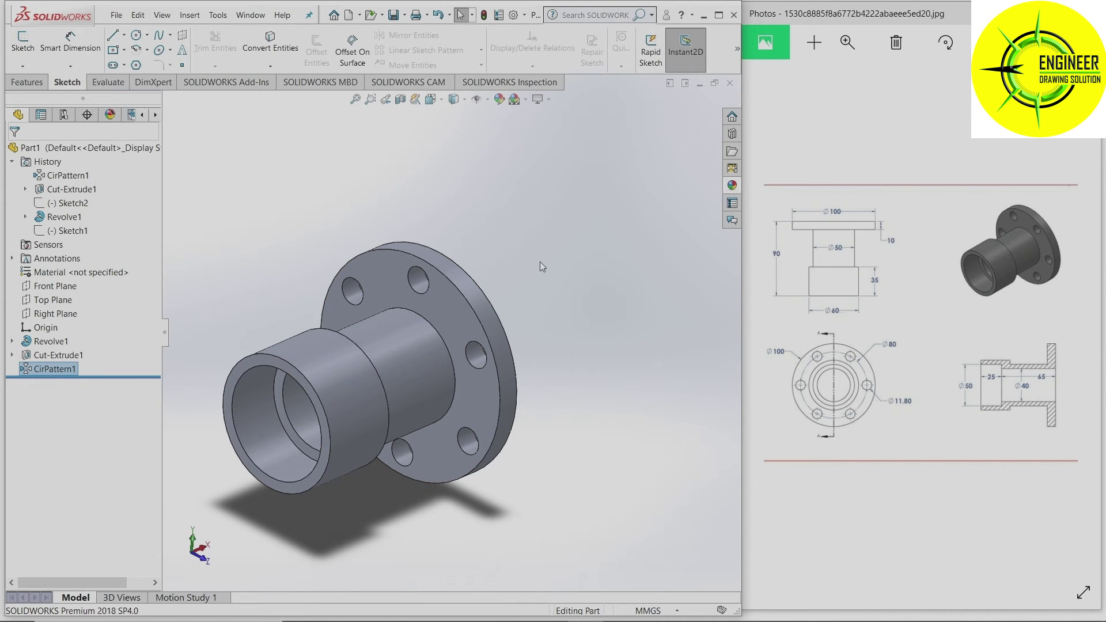
scroll(541, 262, "up", 2)
mouse_move(548, 252)
middle_mouse_down()
mouse_move(555, 244)
mouse_move(541, 266)
middle_mouse_up()
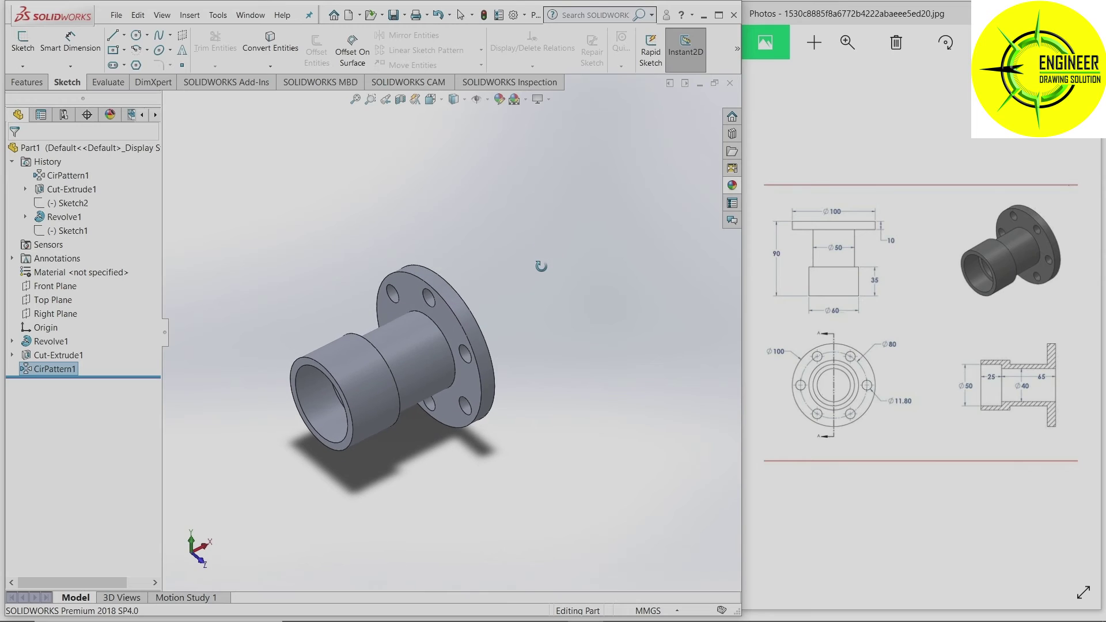
scroll(329, 406, "down", 2)
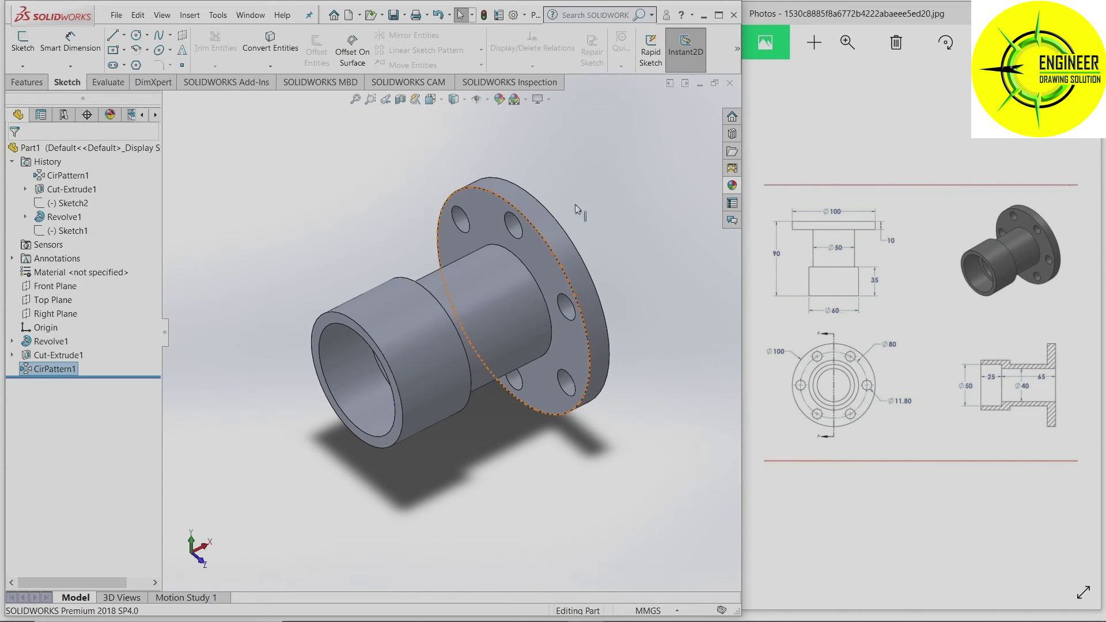
left_click(455, 130)
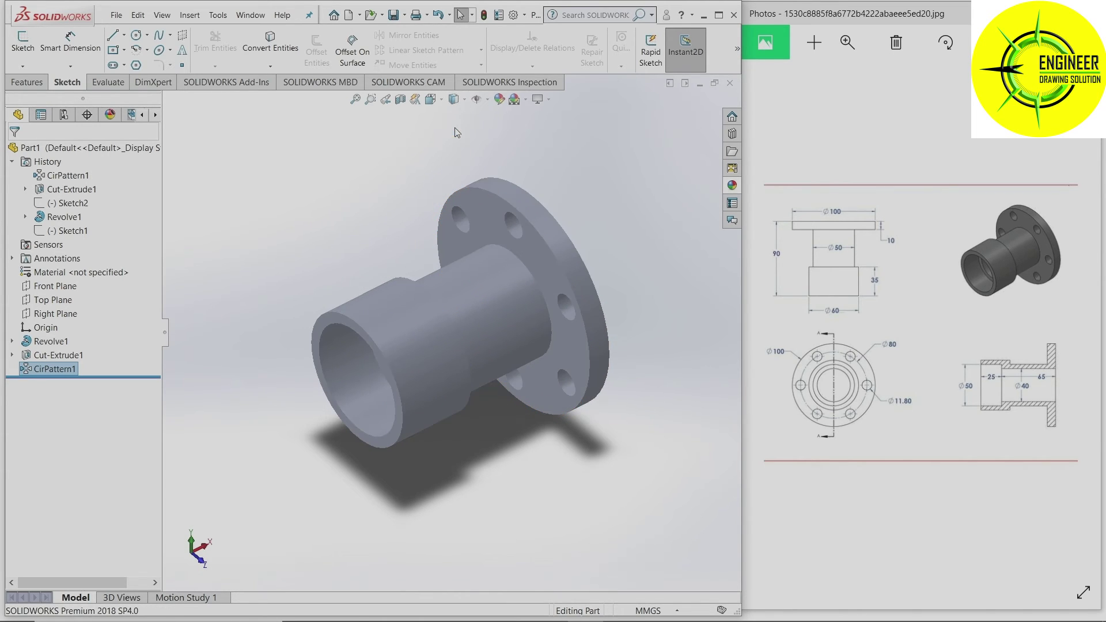
Apply a full-brightness yellow appearance to the CirPattern1 bolt holes.
left_click(500, 101)
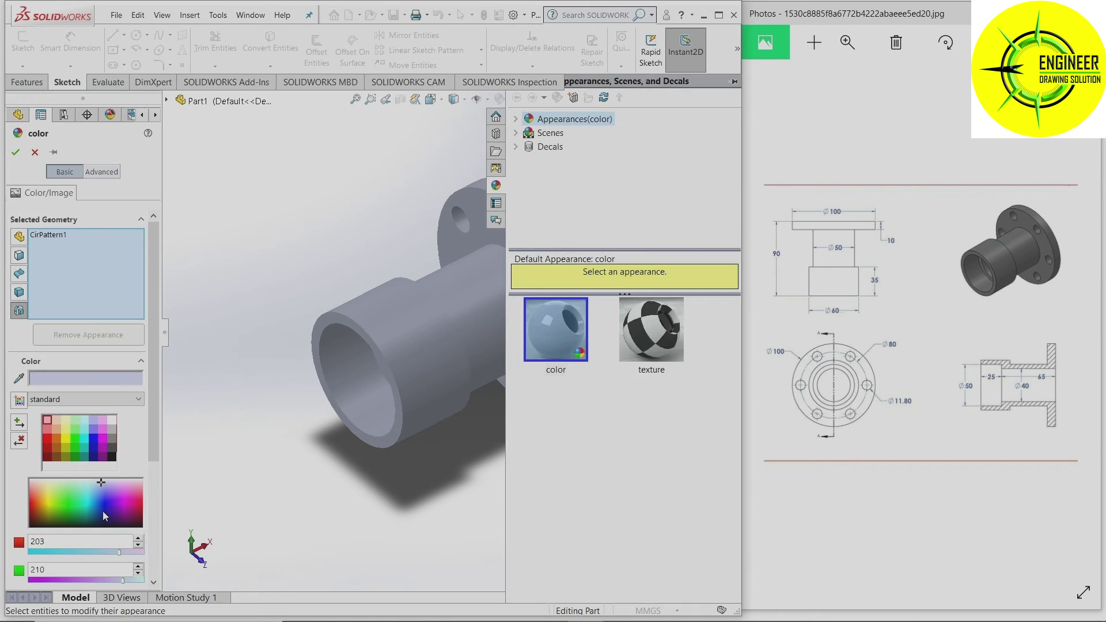
left_click(102, 510)
left_click(49, 500)
left_click(65, 425)
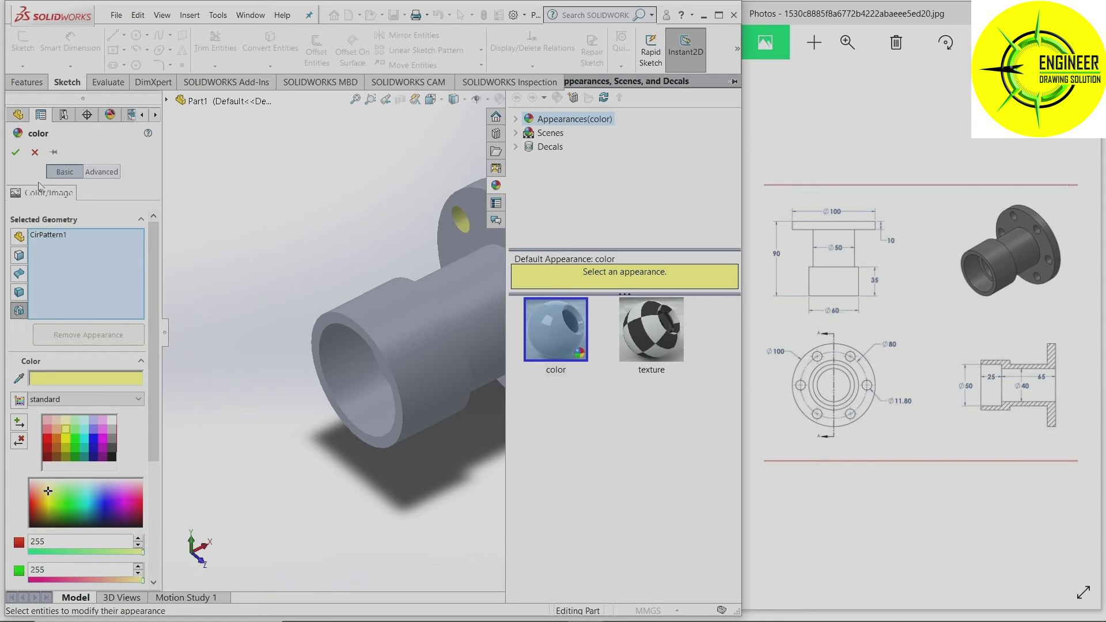
left_click(17, 154)
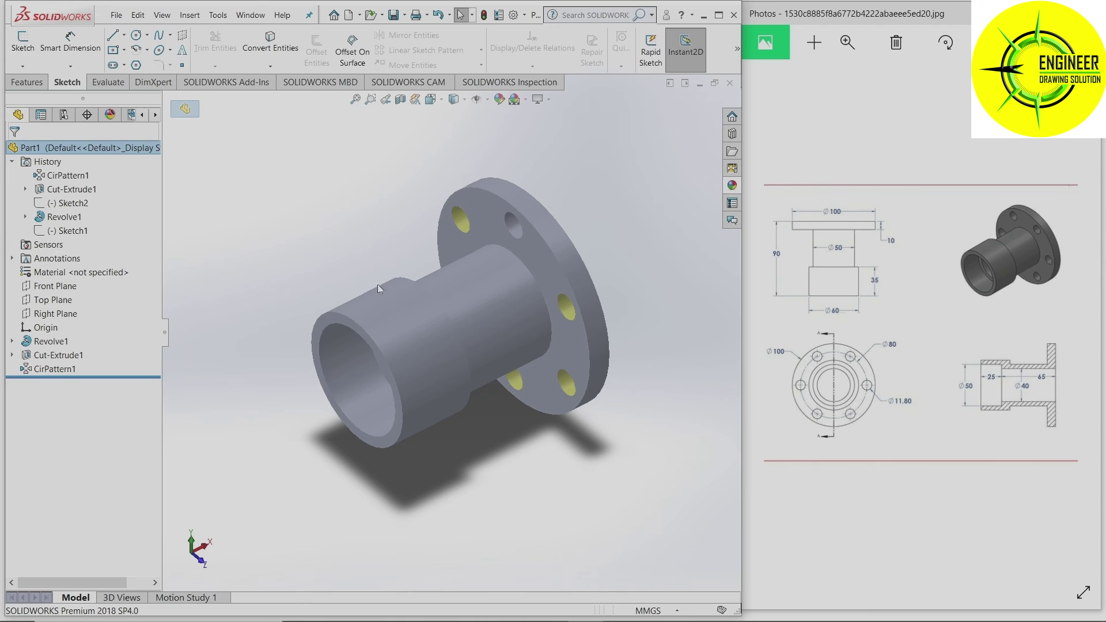
left_click(389, 308)
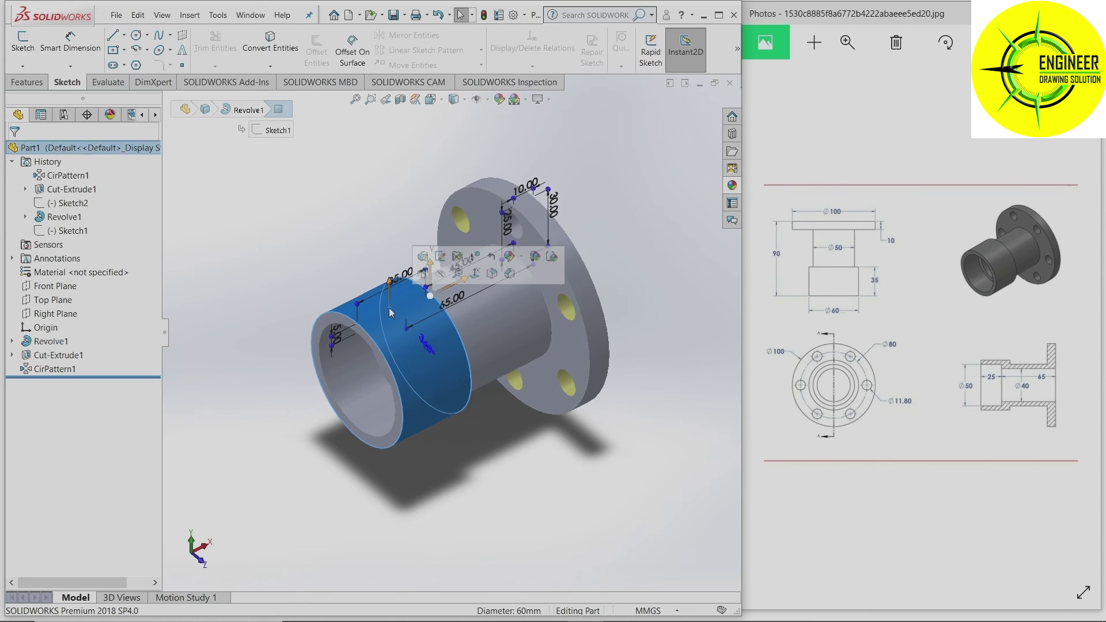
Give Part1 a green appearance, then orbit and zoom to view the finished bush.
left_click(65, 151)
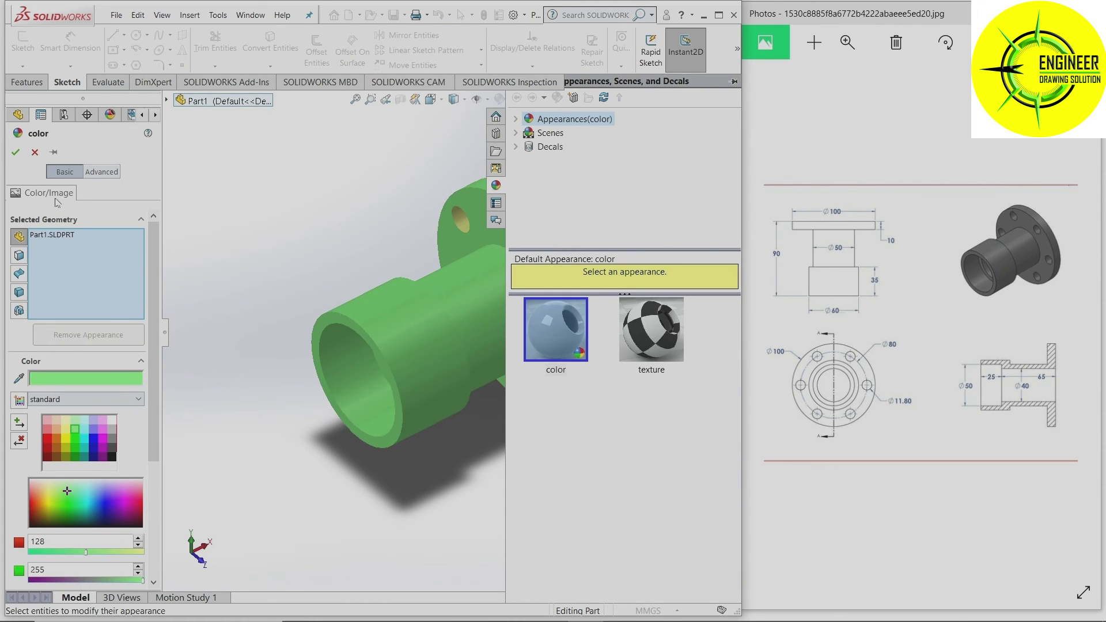
left_click(19, 156)
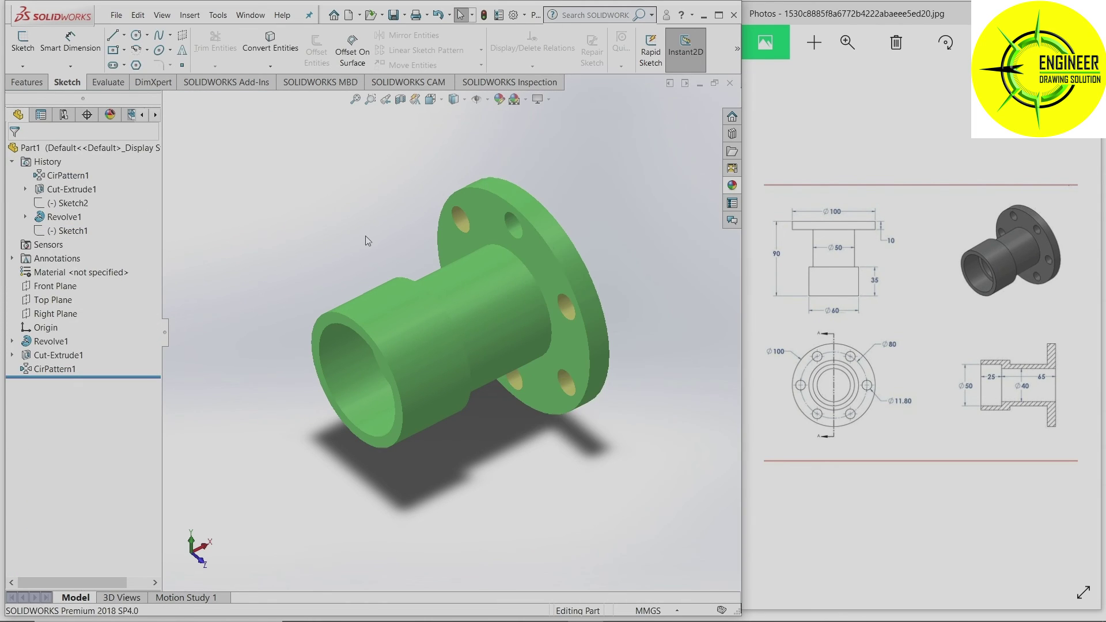
middle_click_drag(517, 268, 503, 244)
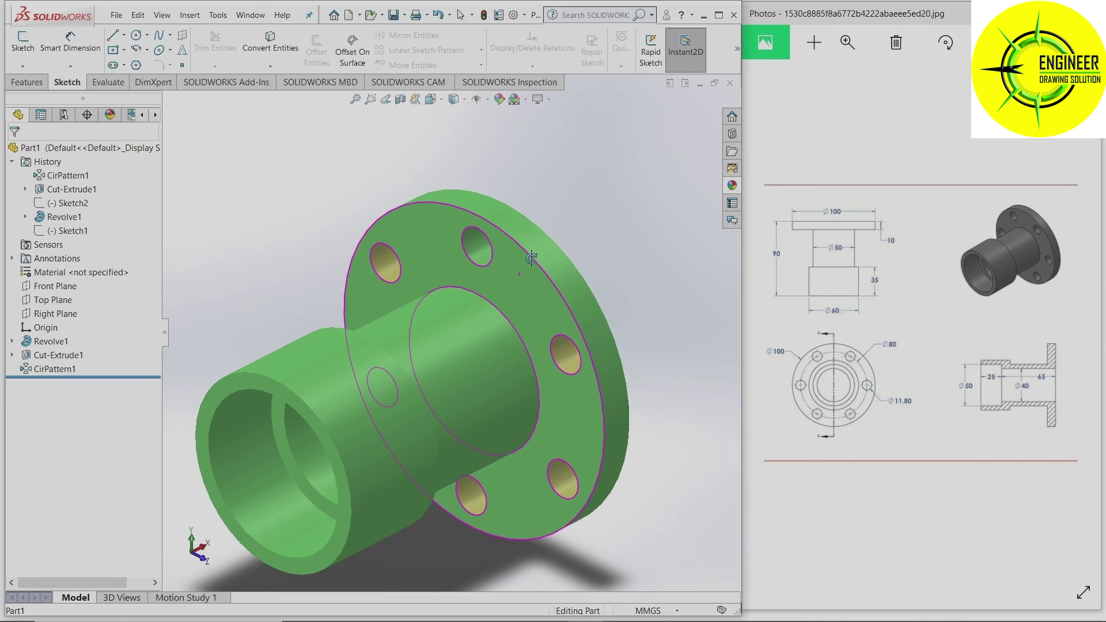
scroll(503, 246, "up", 3)
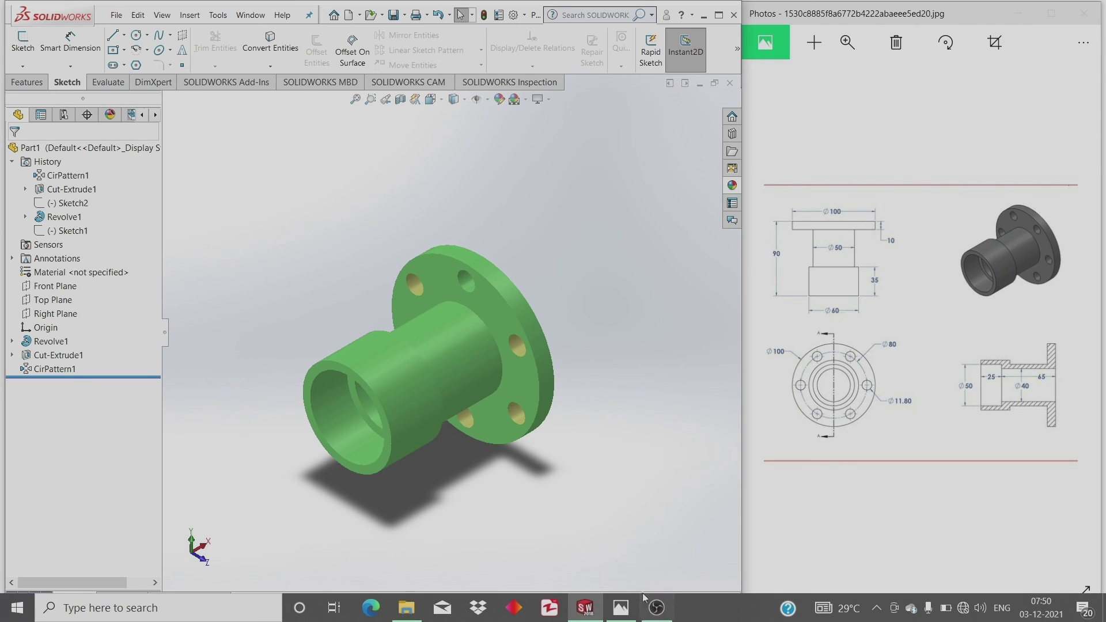
Bring OBS Studio to the front and stop the recording.
left_click(656, 611)
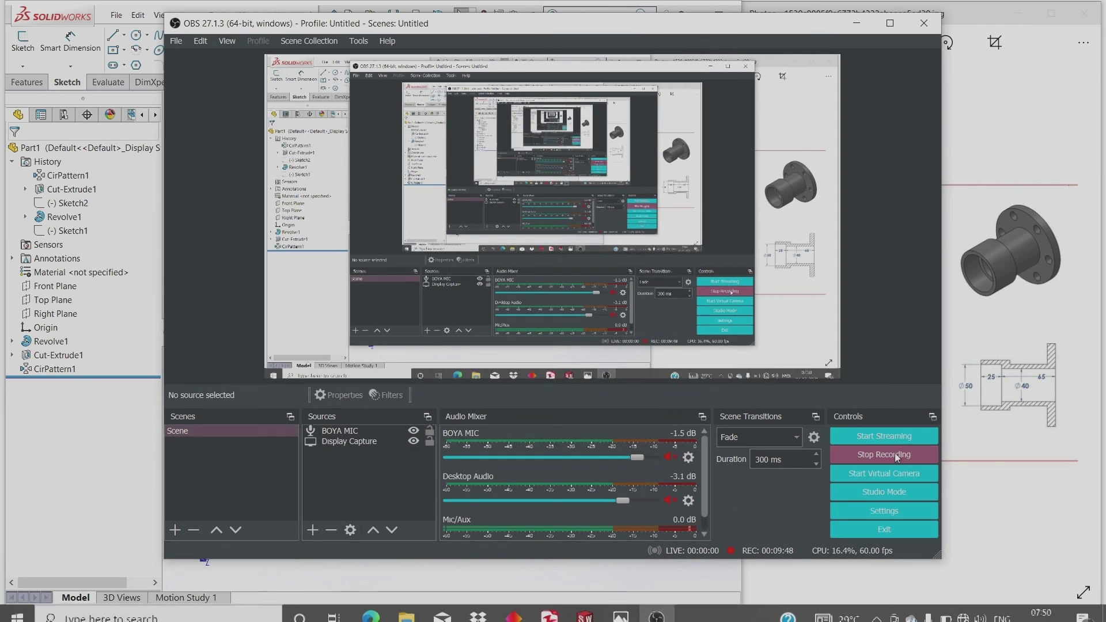
left_click(897, 454)
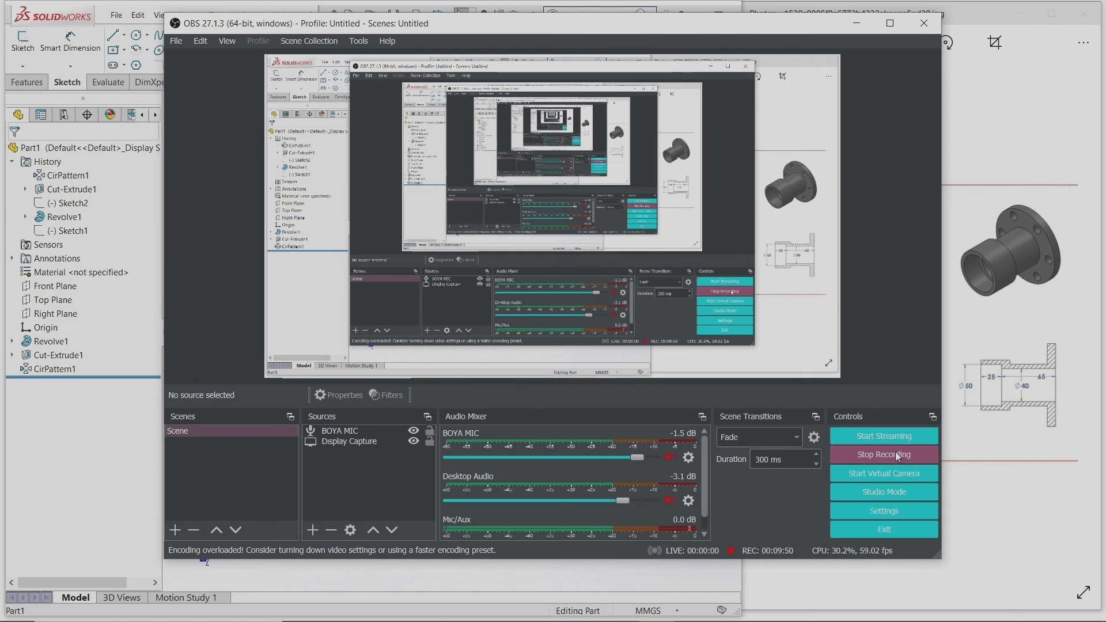